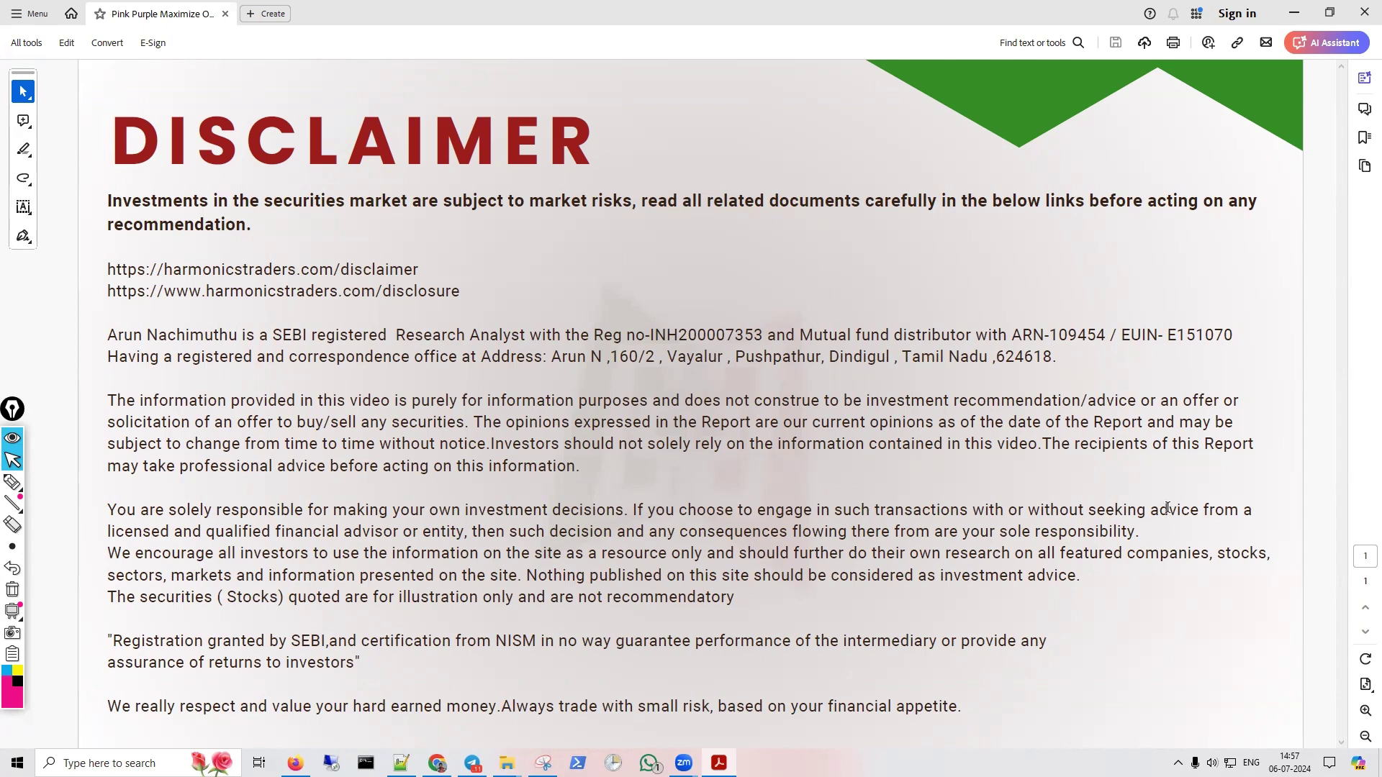
Step: Read through the Harmonics Traders disclaimer page in Chrome
key(alt+Tab)
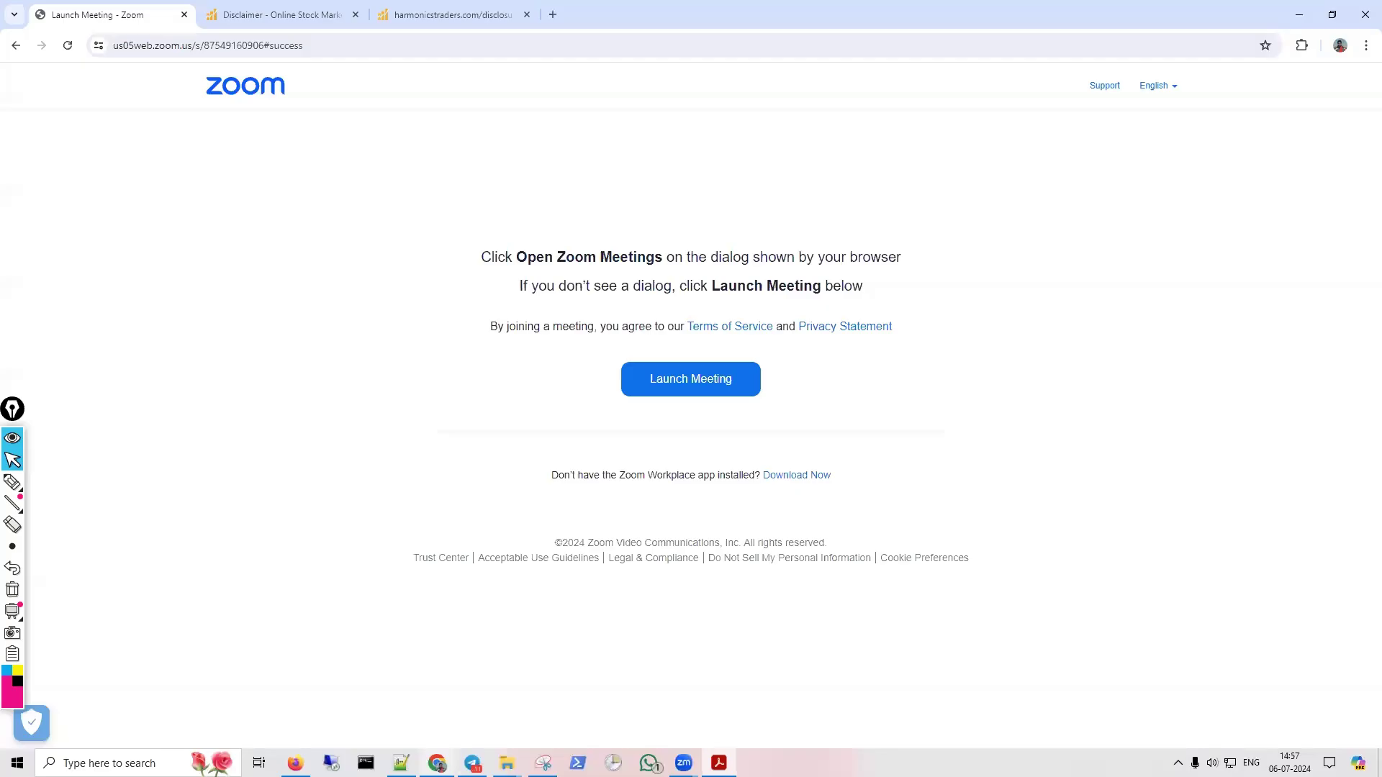
click(267, 15)
scroll(587, 362, up, 5)
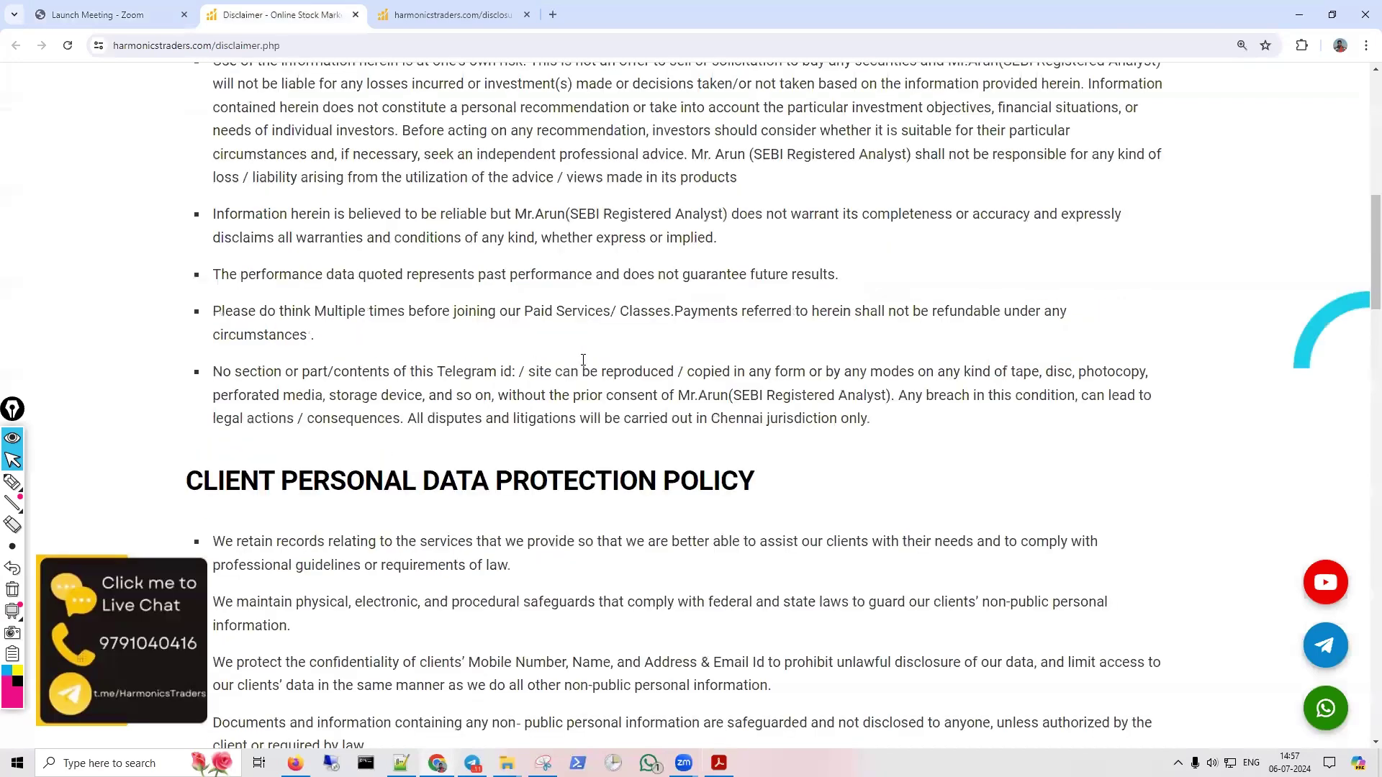
scroll(581, 362, up, 8)
scroll(580, 360, up, 1)
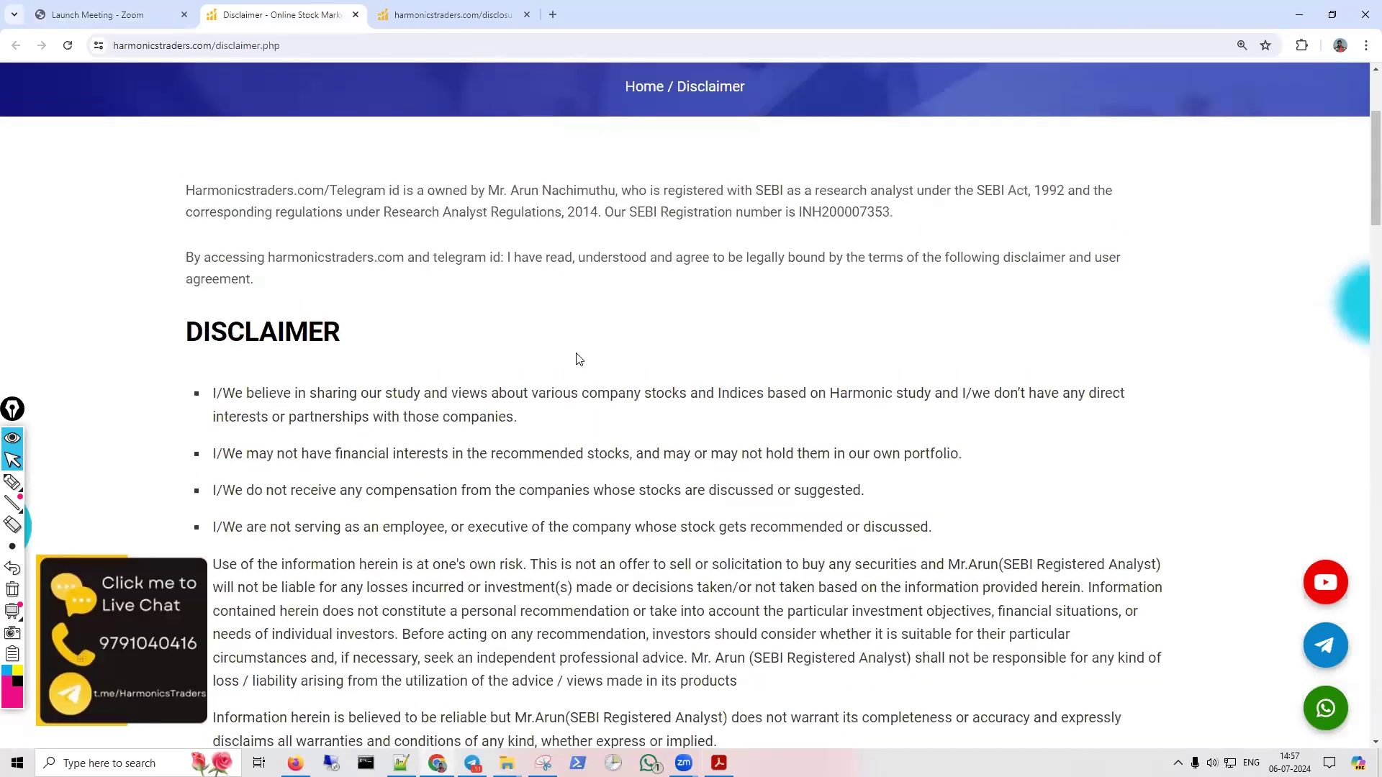
scroll(581, 360, down, 1)
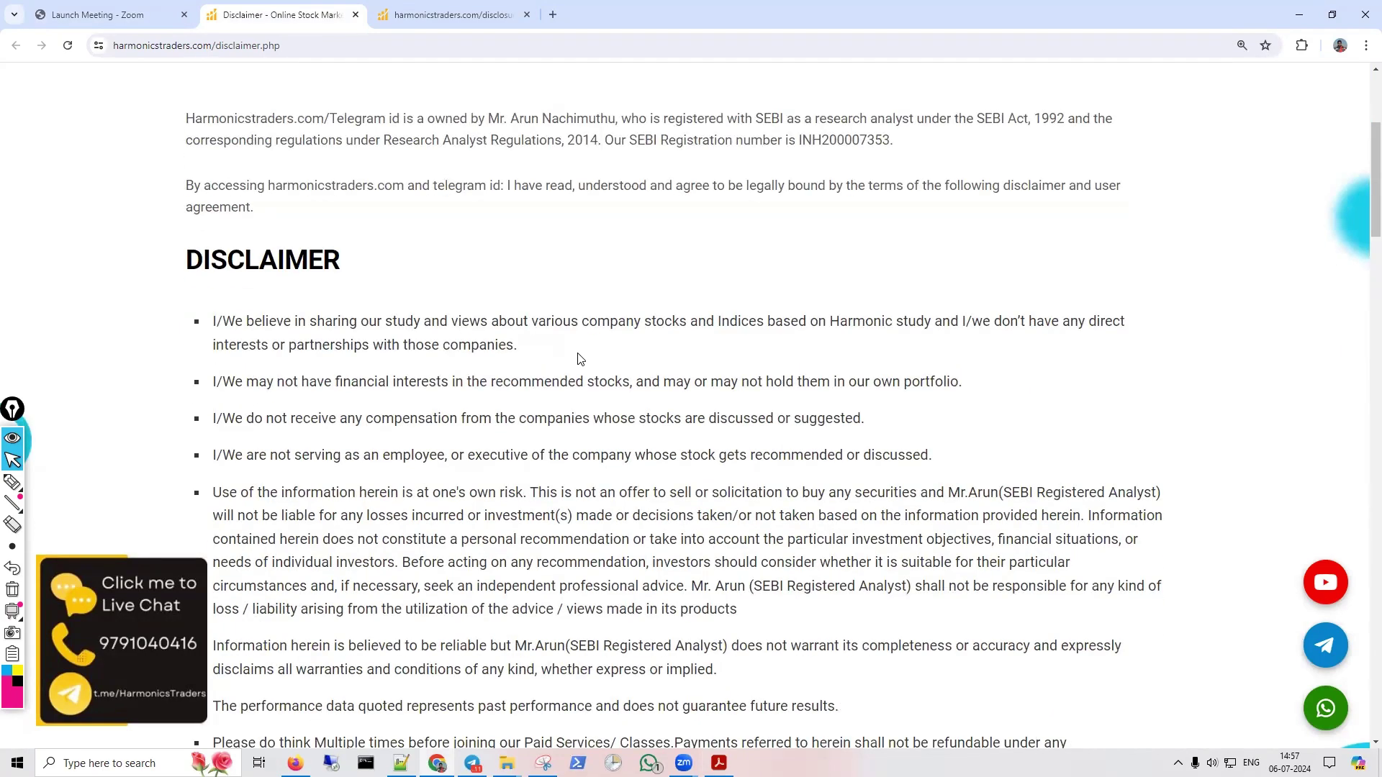
scroll(580, 357, down, 4)
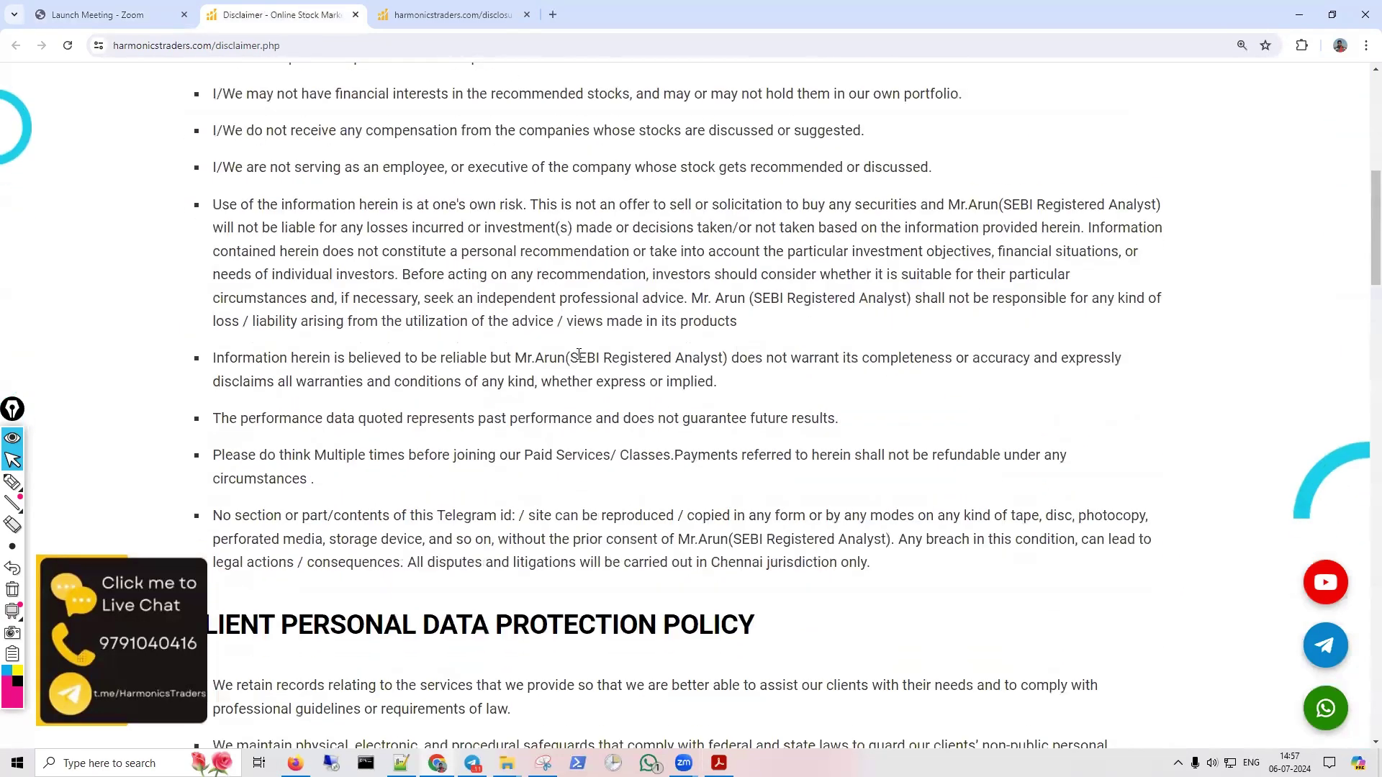
scroll(580, 356, down, 4)
scroll(582, 358, down, 2)
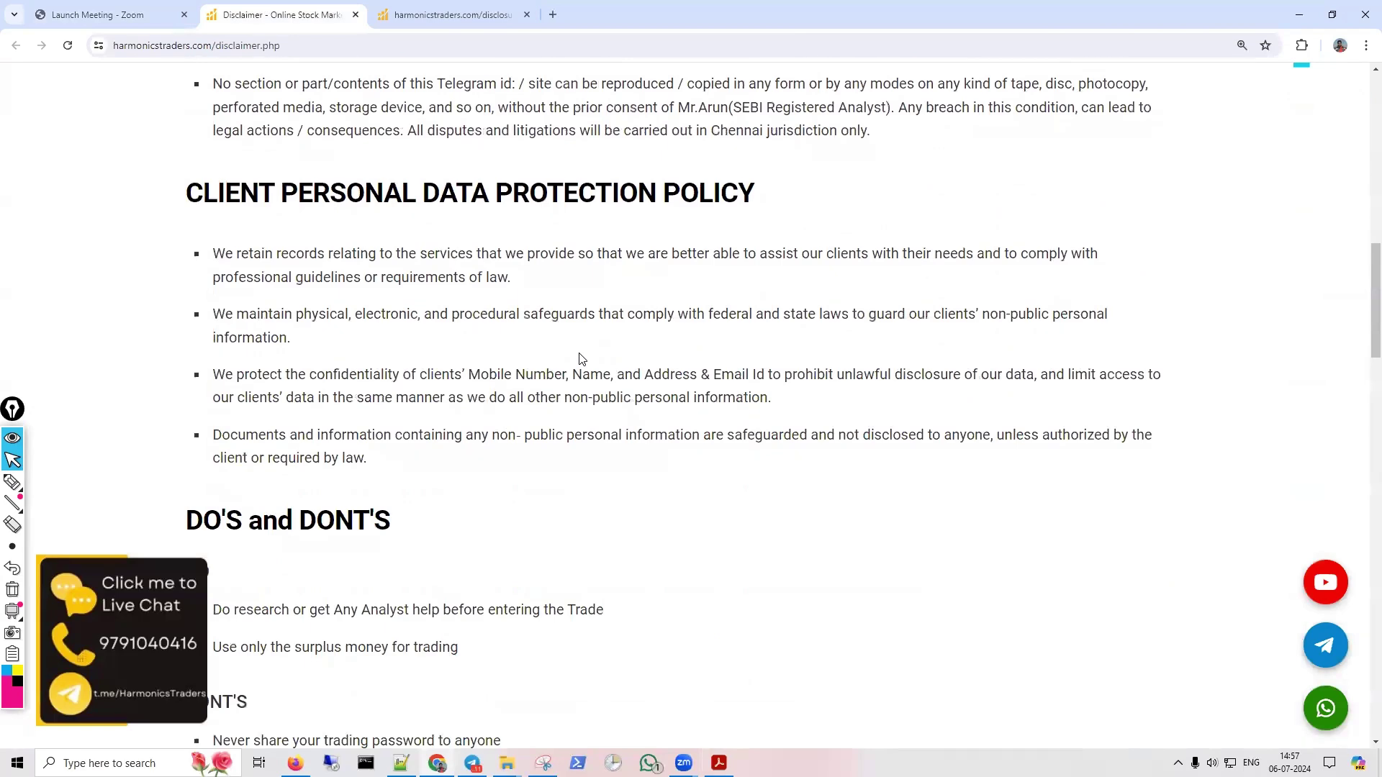
scroll(583, 359, down, 1)
scroll(582, 358, down, 3)
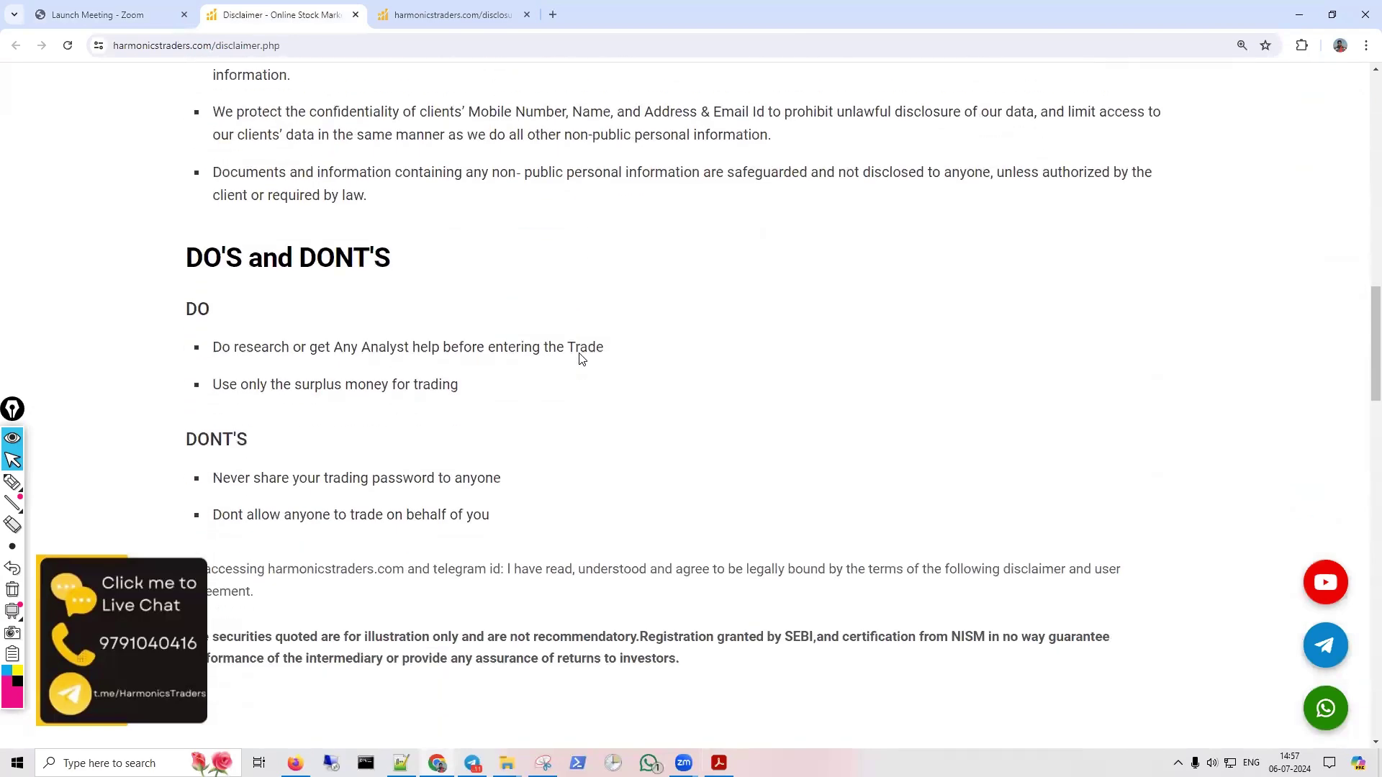
scroll(582, 359, down, 1)
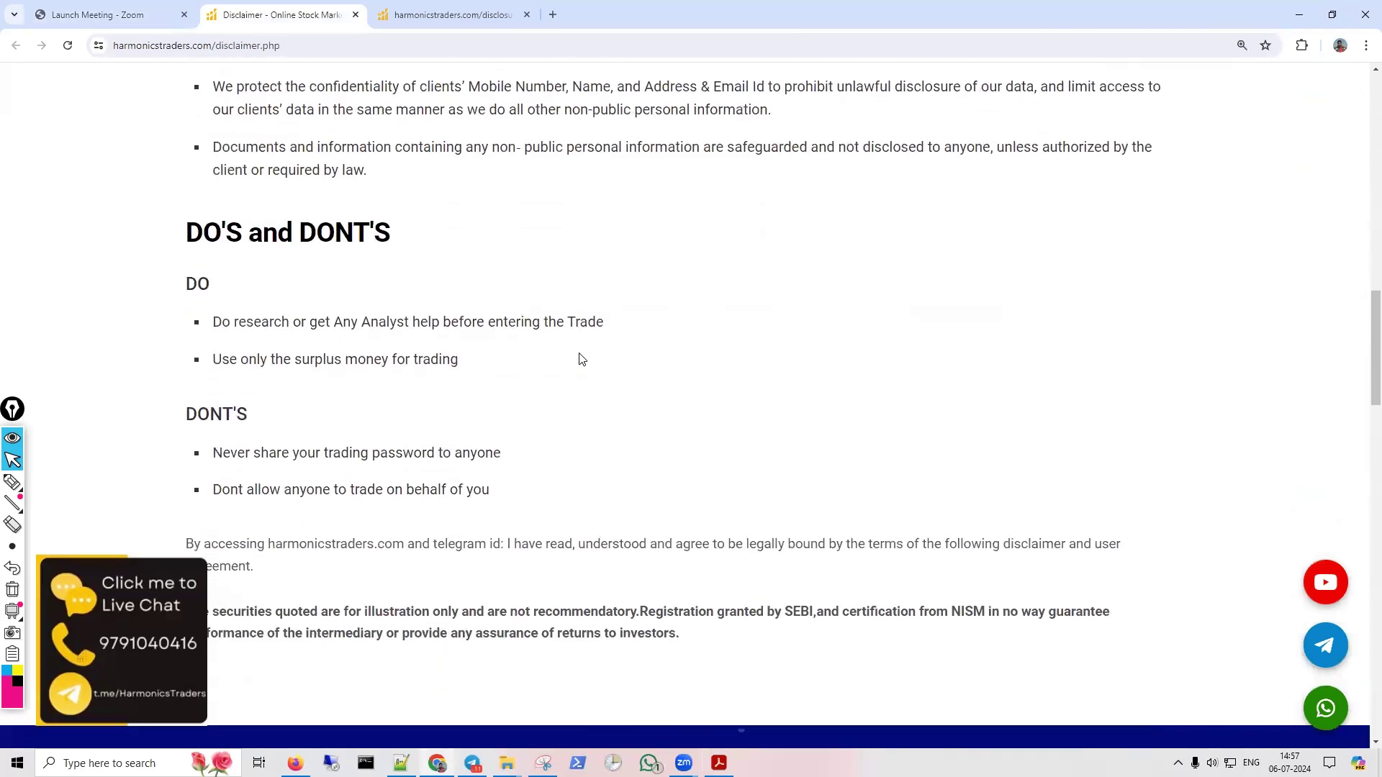
Step: Read through the site's disclosure page, then go back to the disclaimer PDF
click(460, 12)
scroll(638, 367, down, 3)
scroll(639, 368, down, 2)
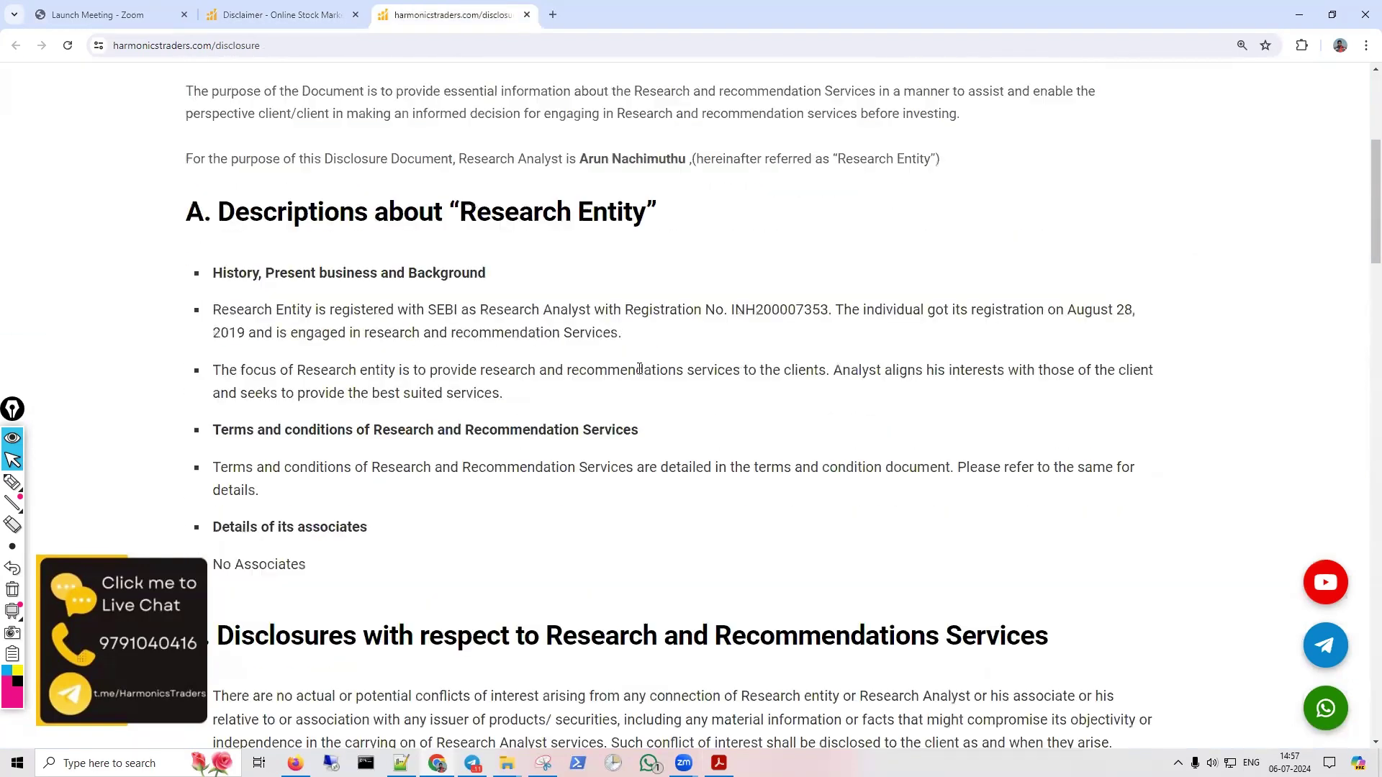
scroll(639, 369, down, 5)
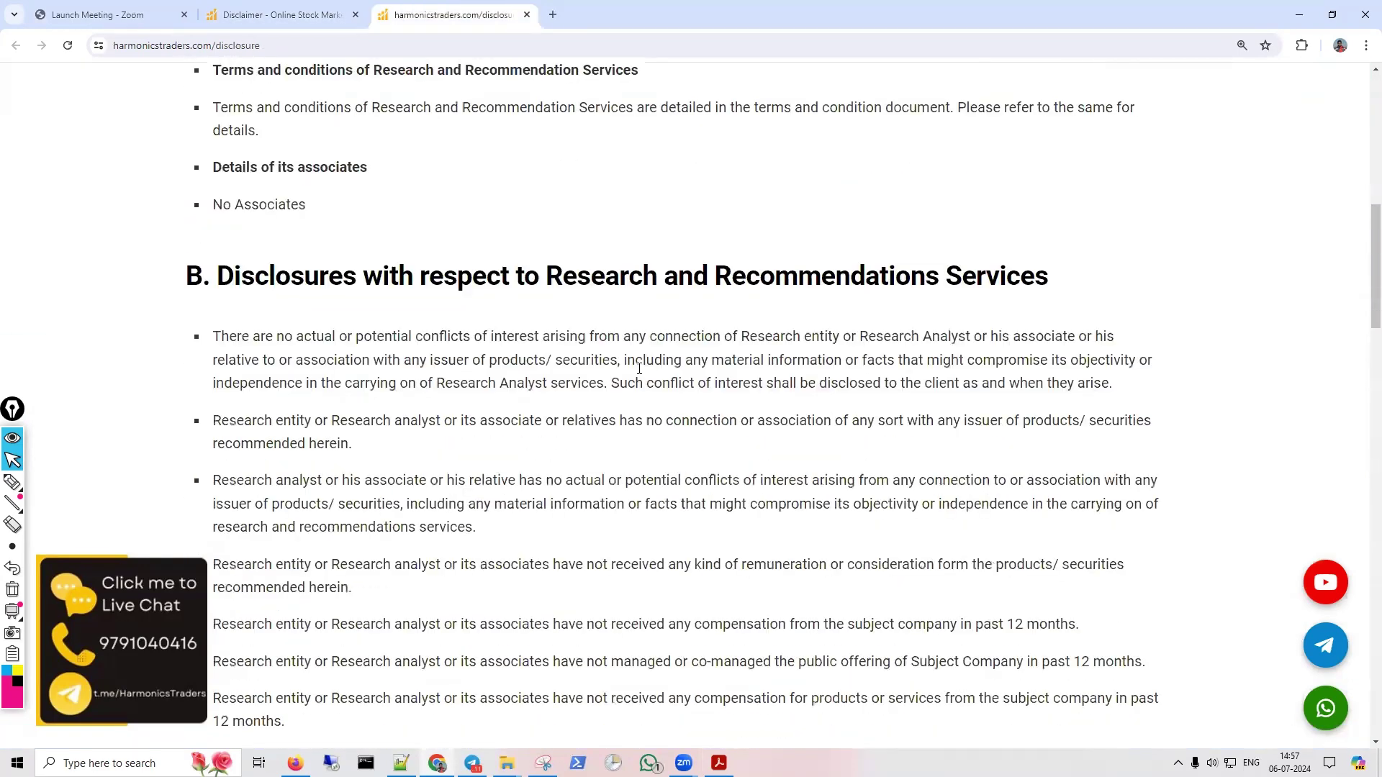
scroll(640, 368, down, 7)
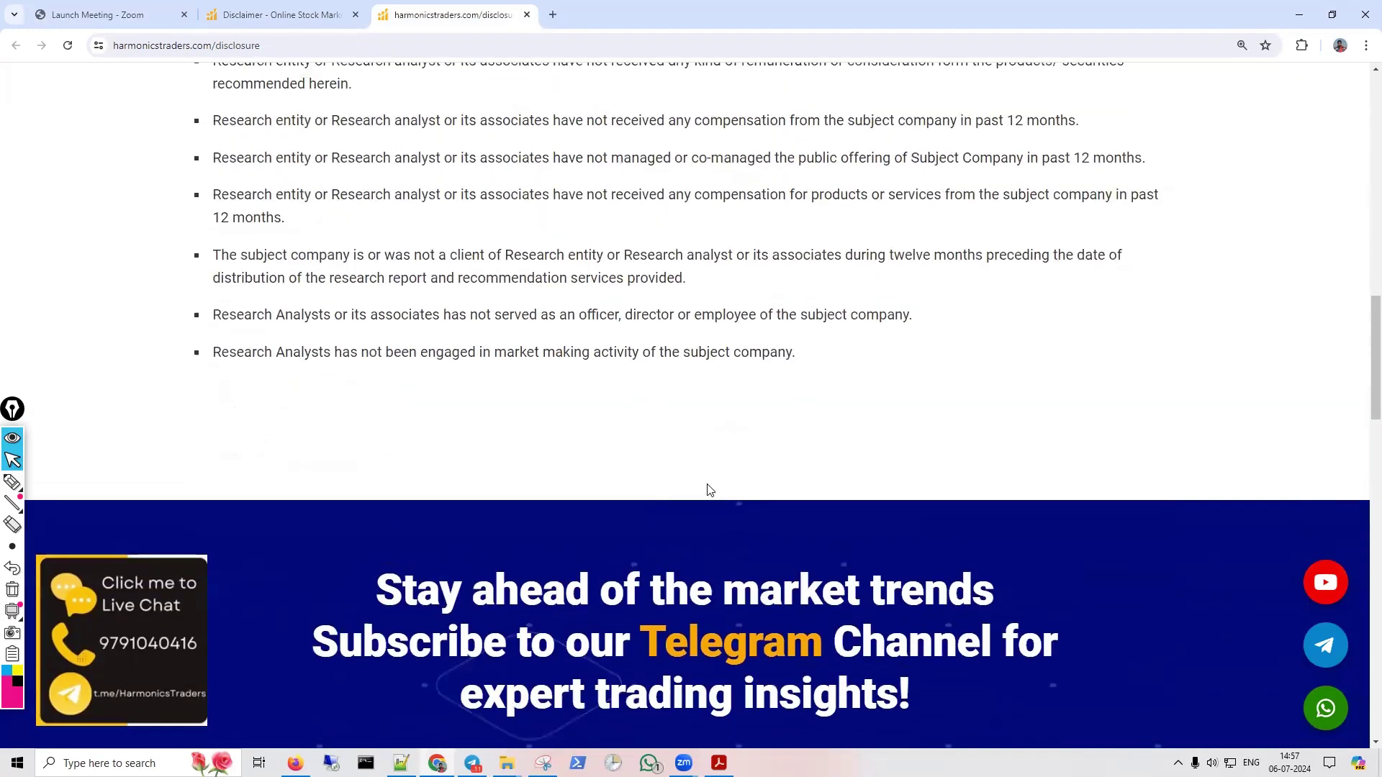
scroll(746, 543, up, 2)
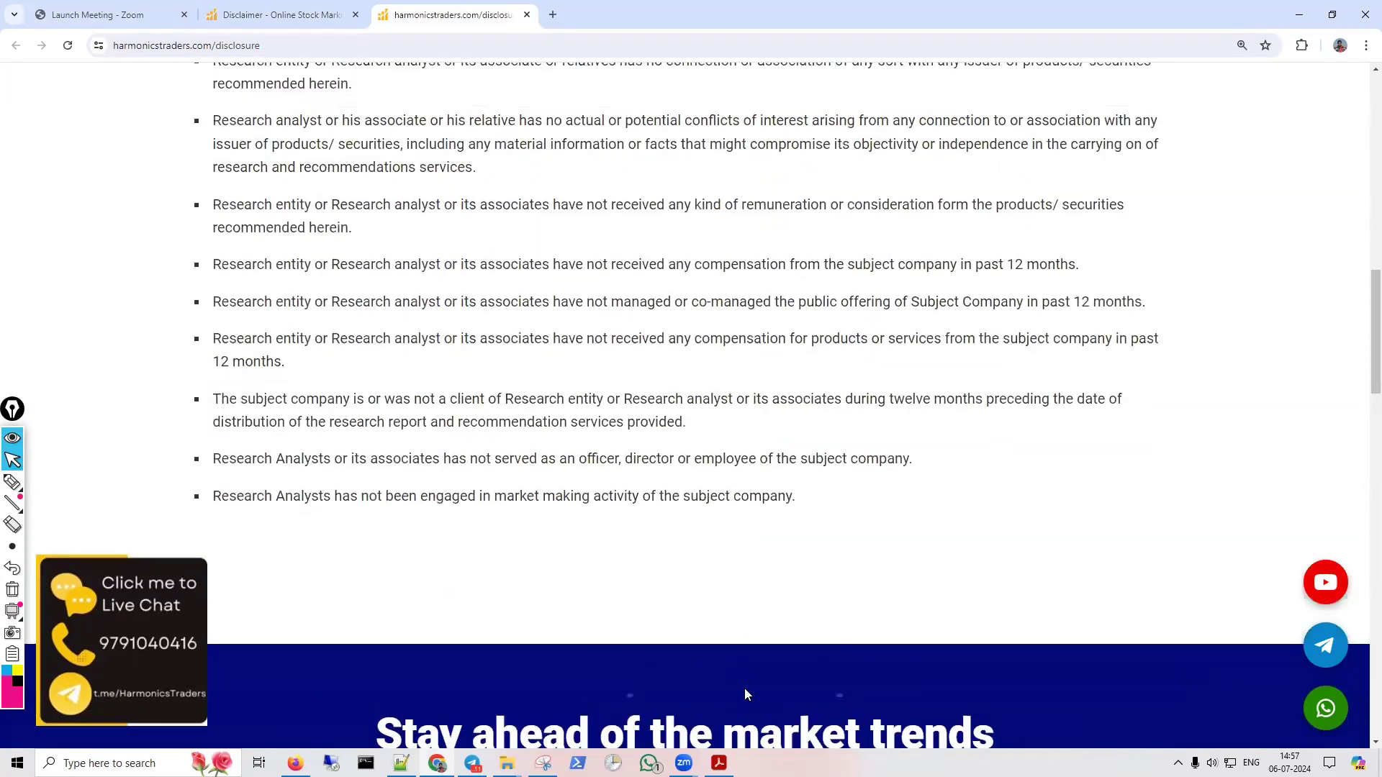
key(alt+Tab)
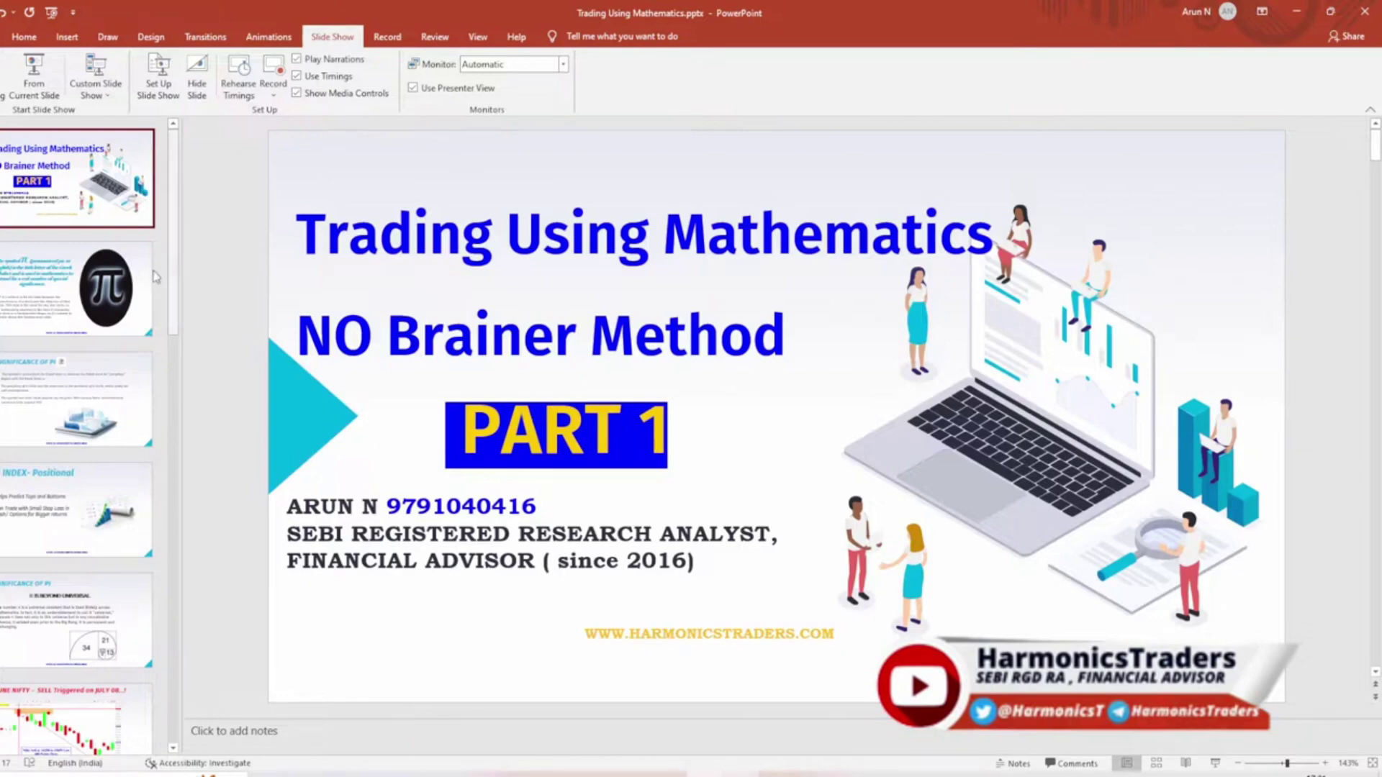
Step: Go from slide 2 on the pi symbol down to the 'Significance of Pi' slide
click(124, 288)
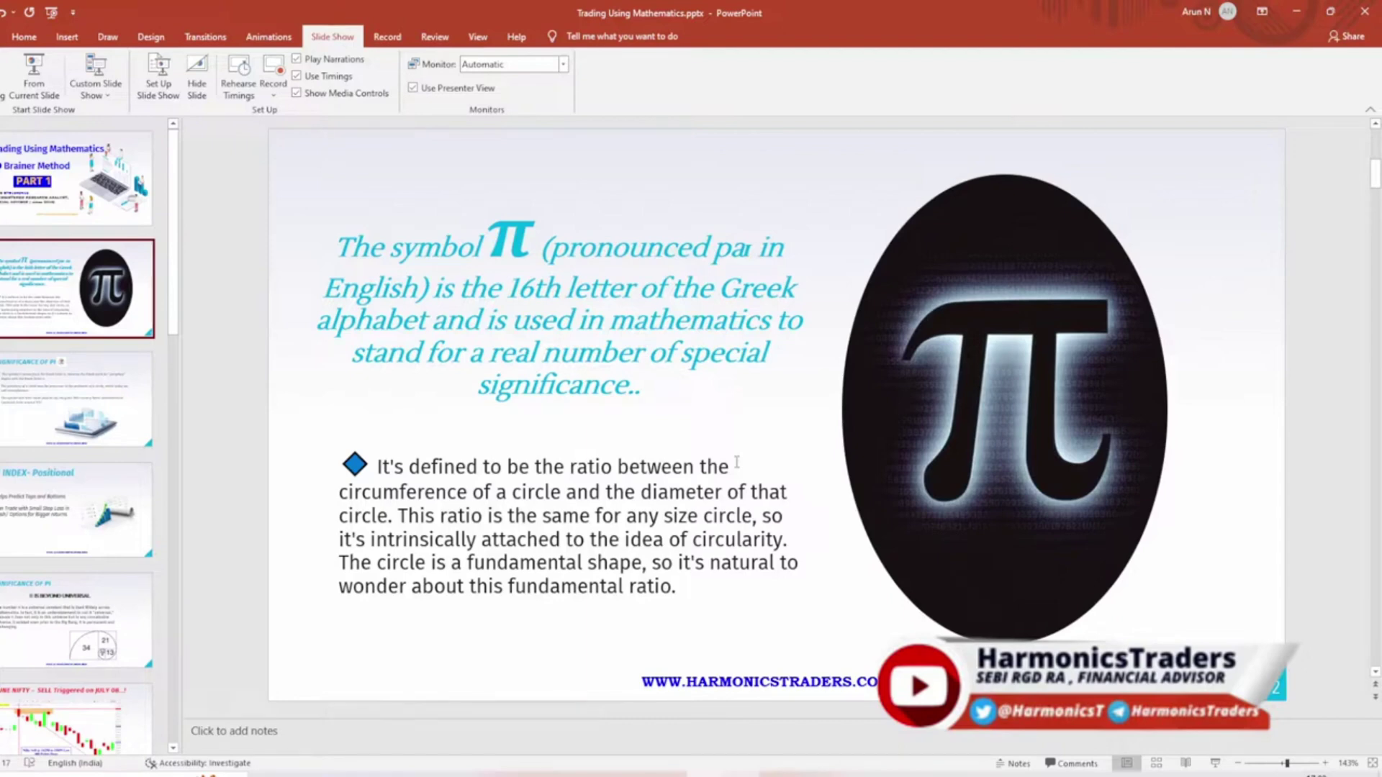
scroll(736, 462, down, 1)
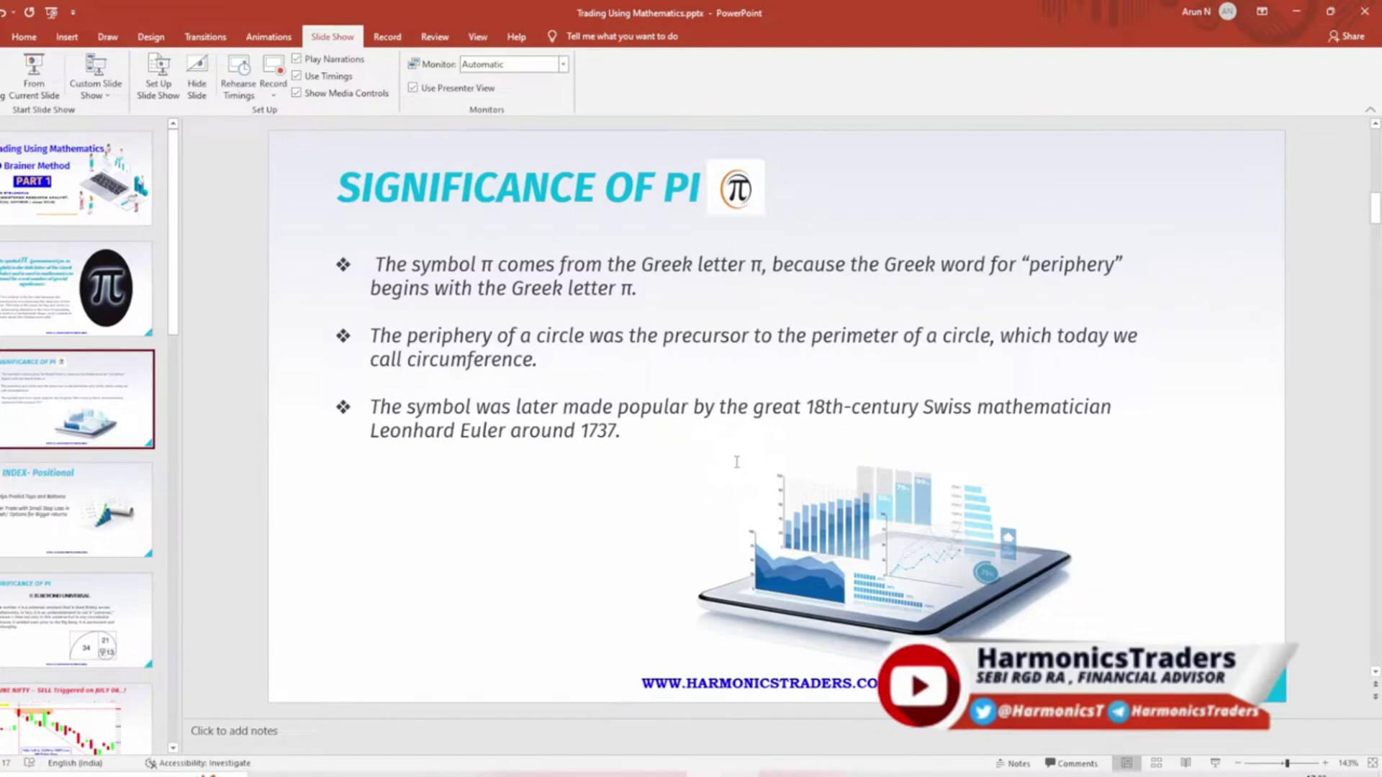
Step: Review the PI JUNE NIFTY sell-trigger slide, then bring up HarmonicsTradersPI.xlsx in Excel
scroll(737, 462, down, 1)
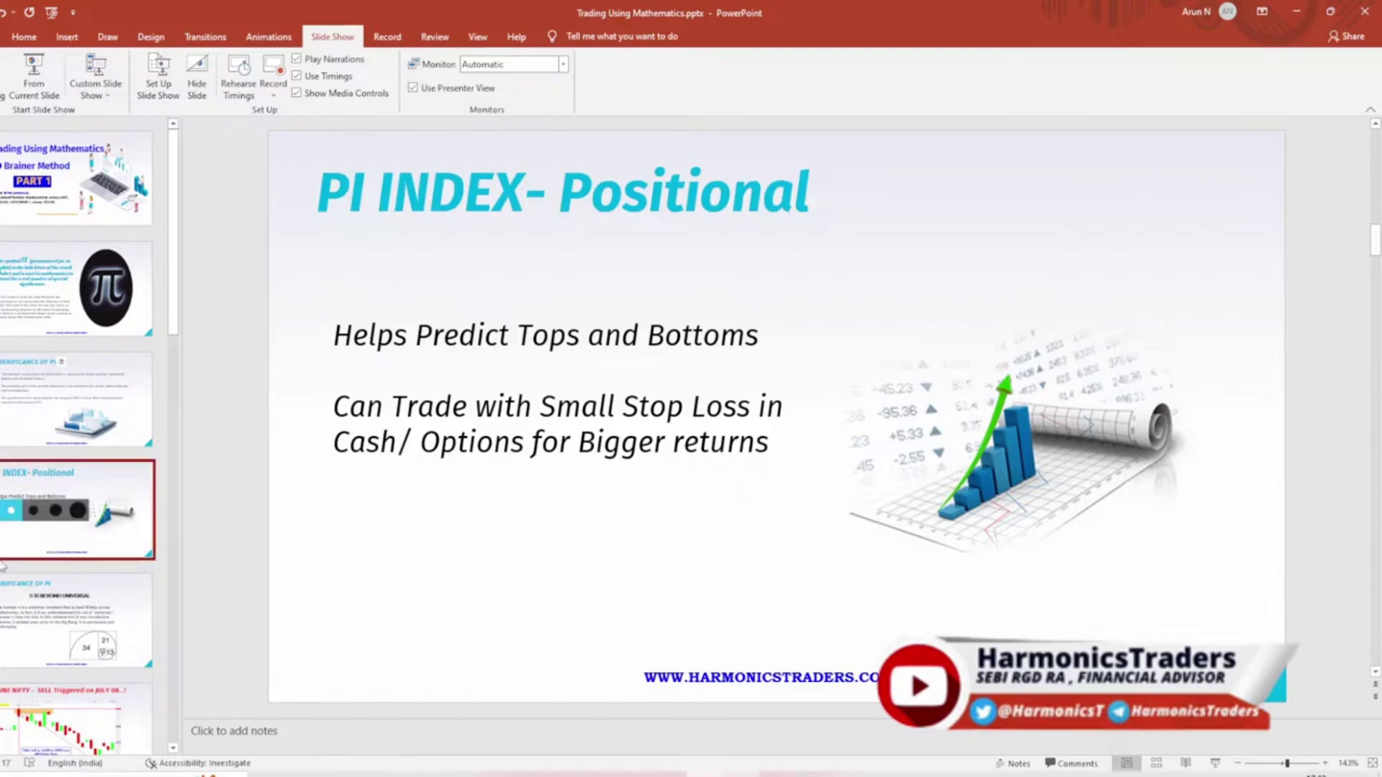
click(40, 619)
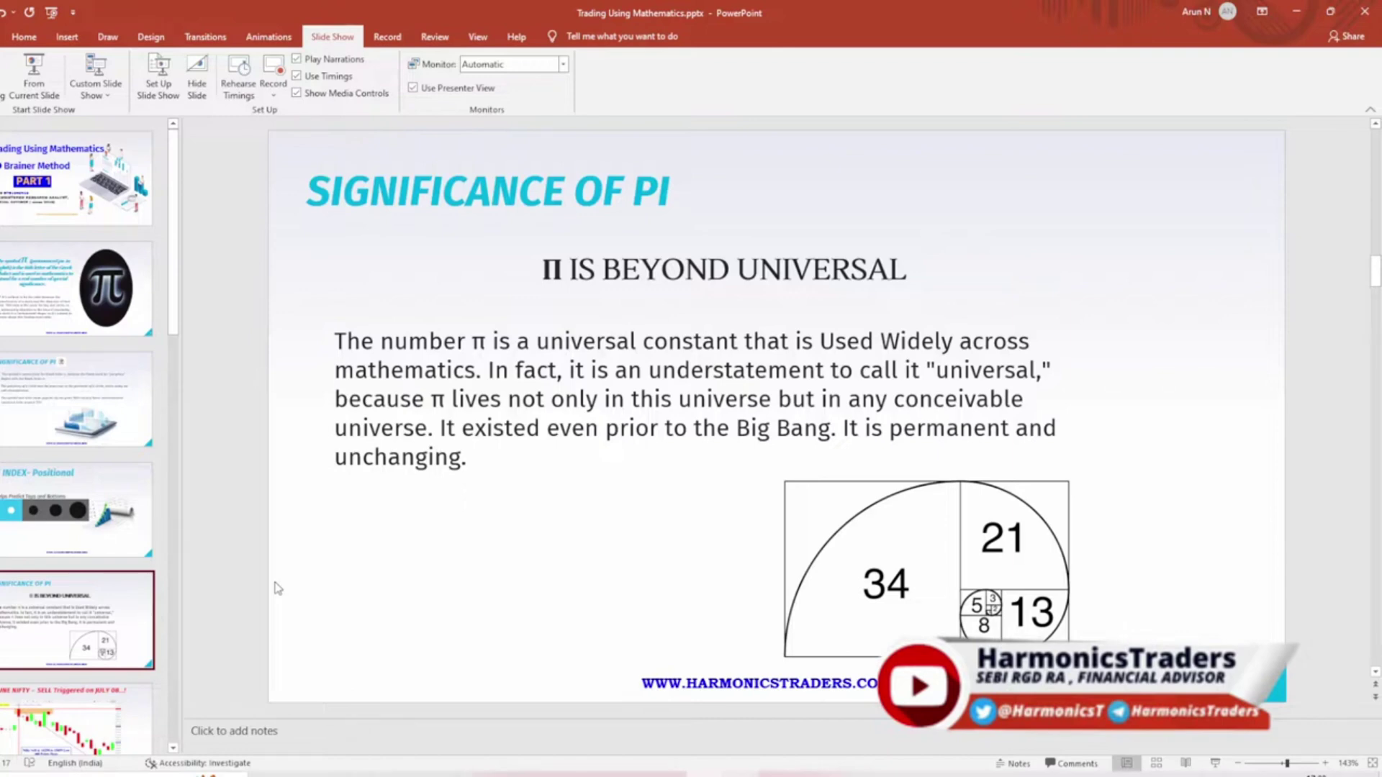
click(86, 718)
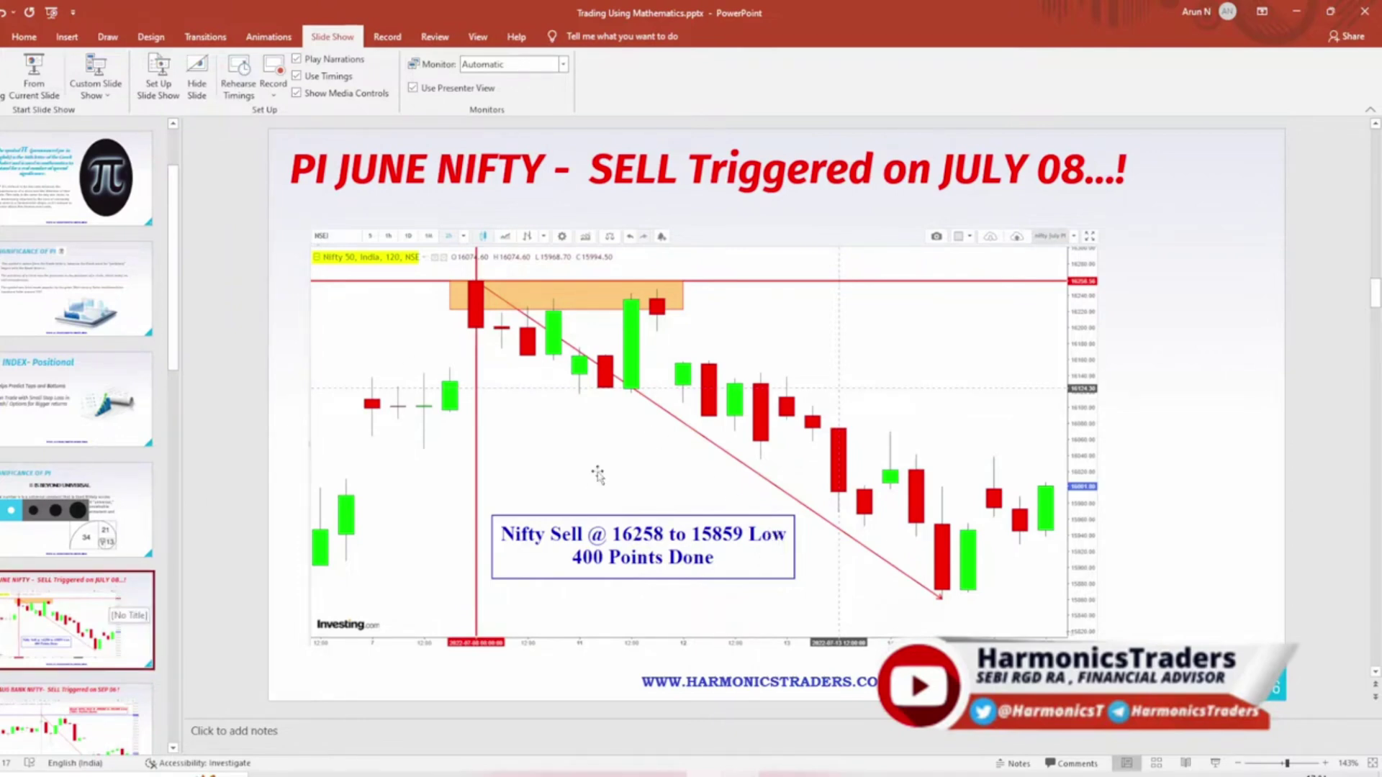
key(alt+Tab)
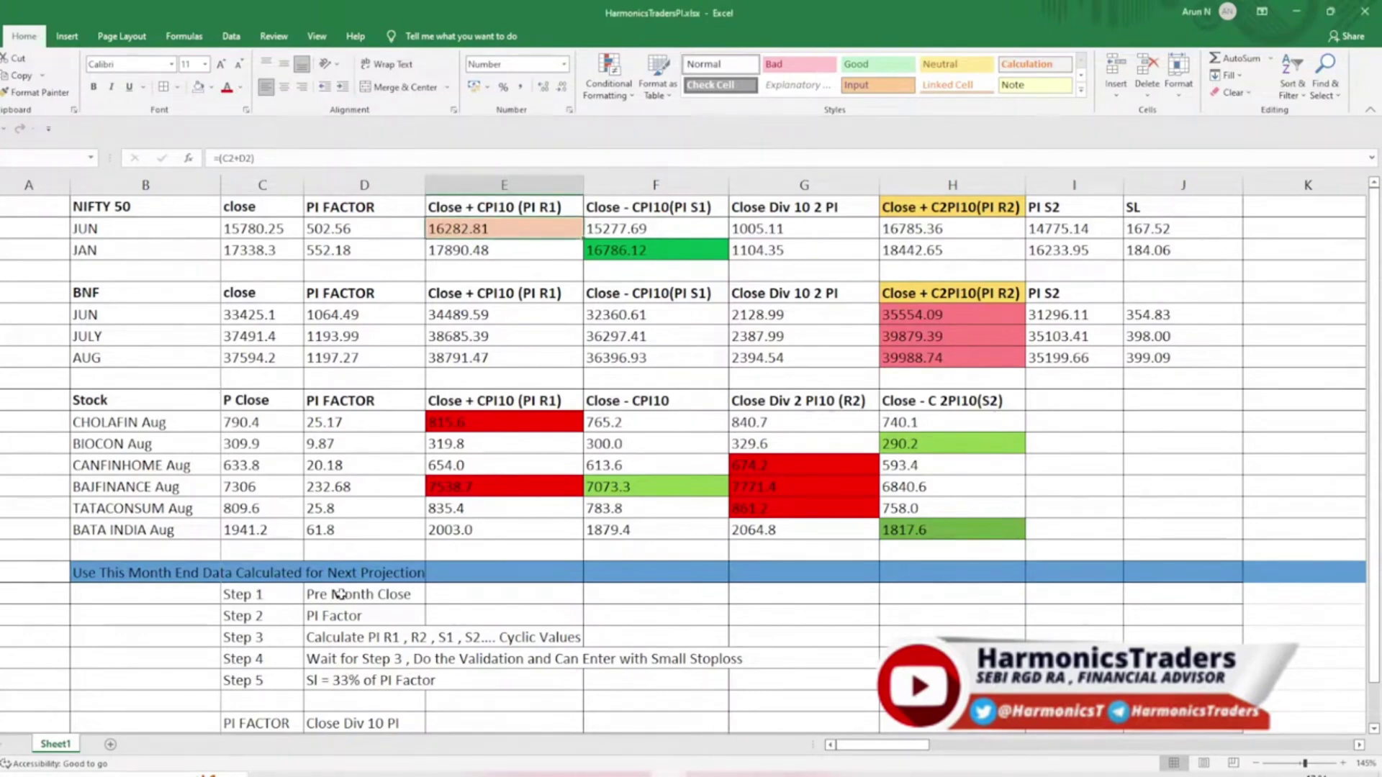
Step: Make the Step 1 to Step 5 labels in C26:C30 bold
click(385, 595)
click(258, 595)
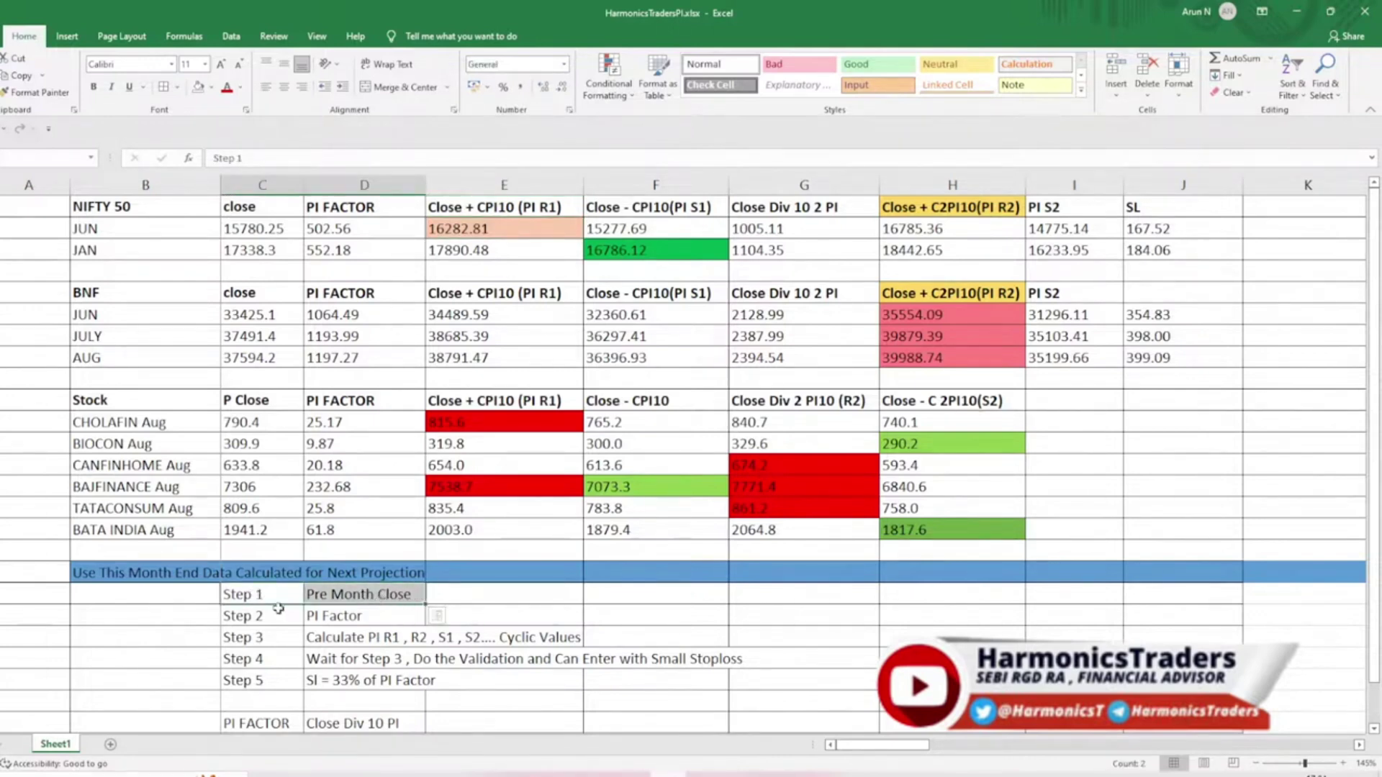
drag(275, 616, 275, 675)
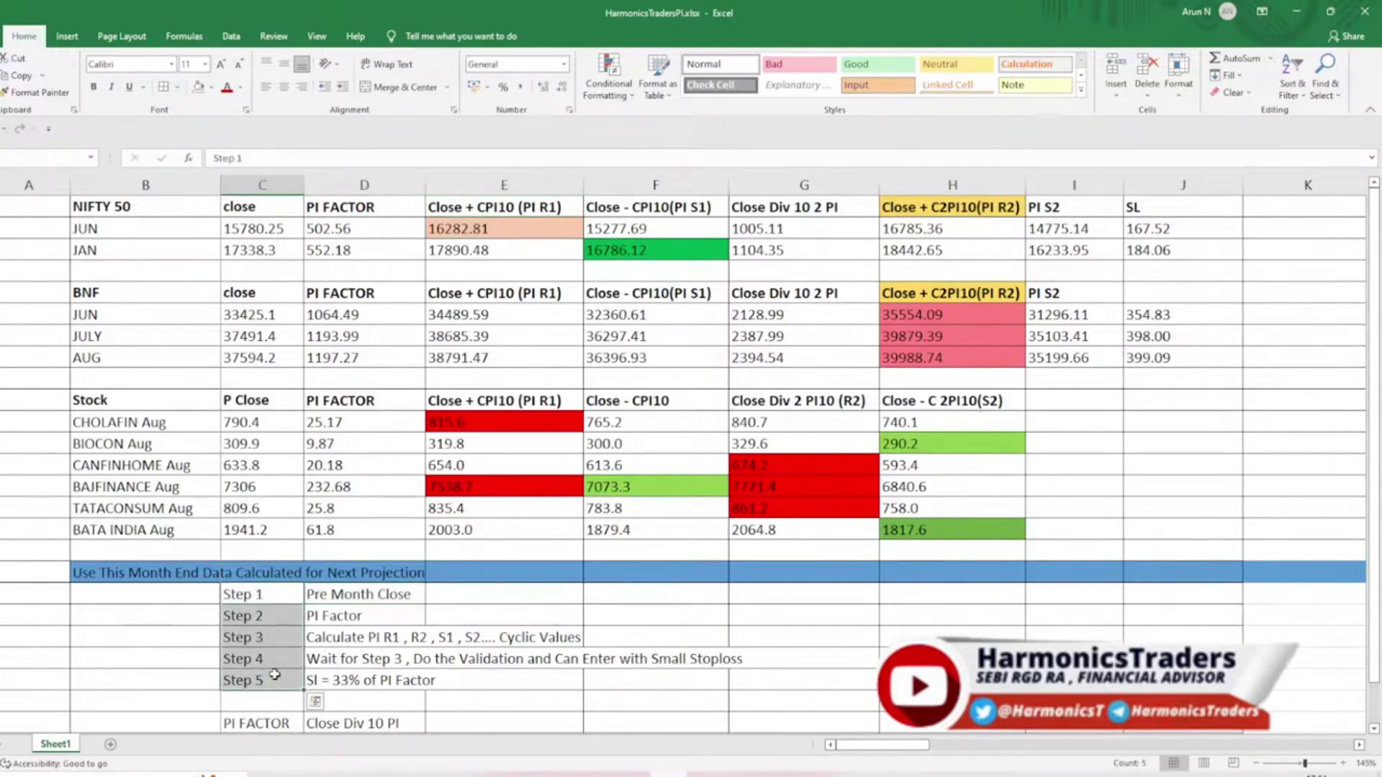
key(ctrl+b)
Step: Check the JUN NIFTY close 15780.25 and its D2 PI FACTOR formula giving 502.56
click(355, 596)
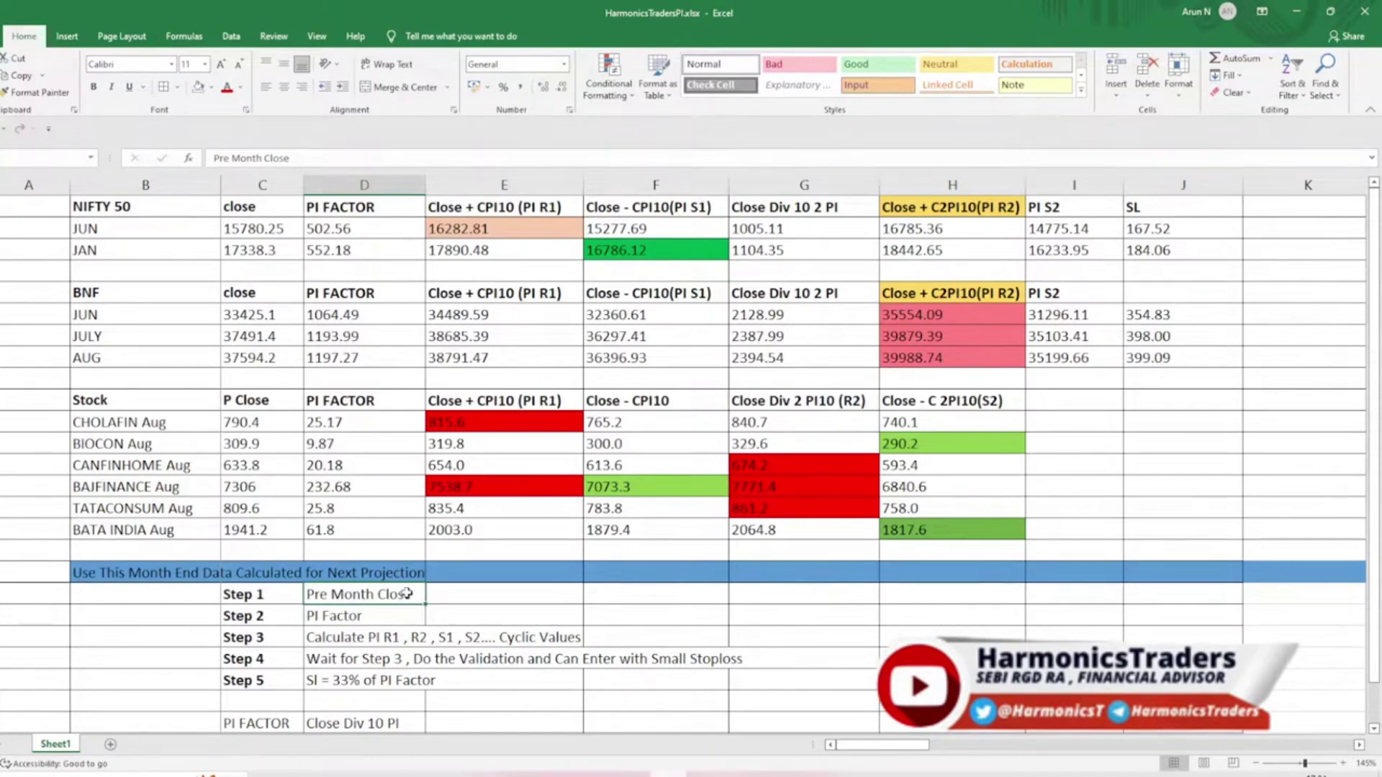
click(264, 224)
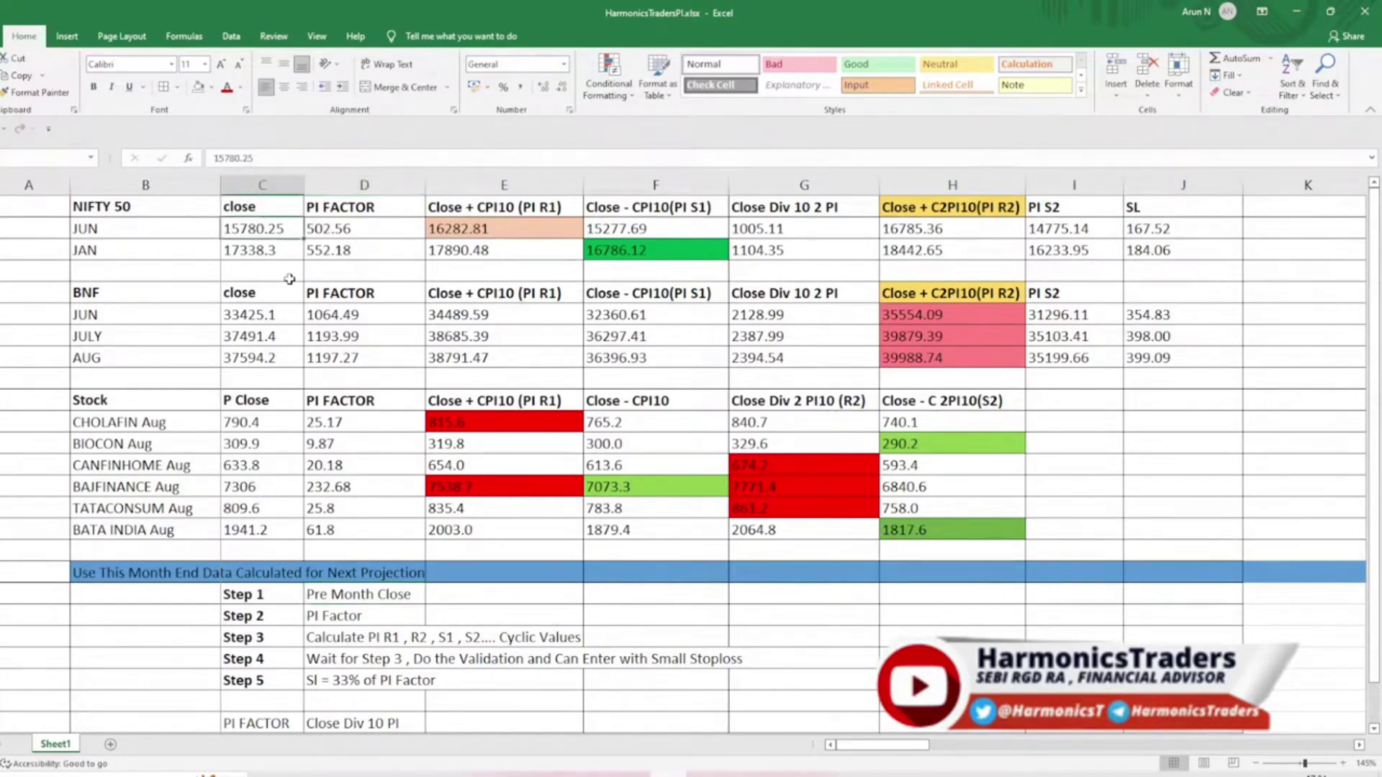
click(370, 230)
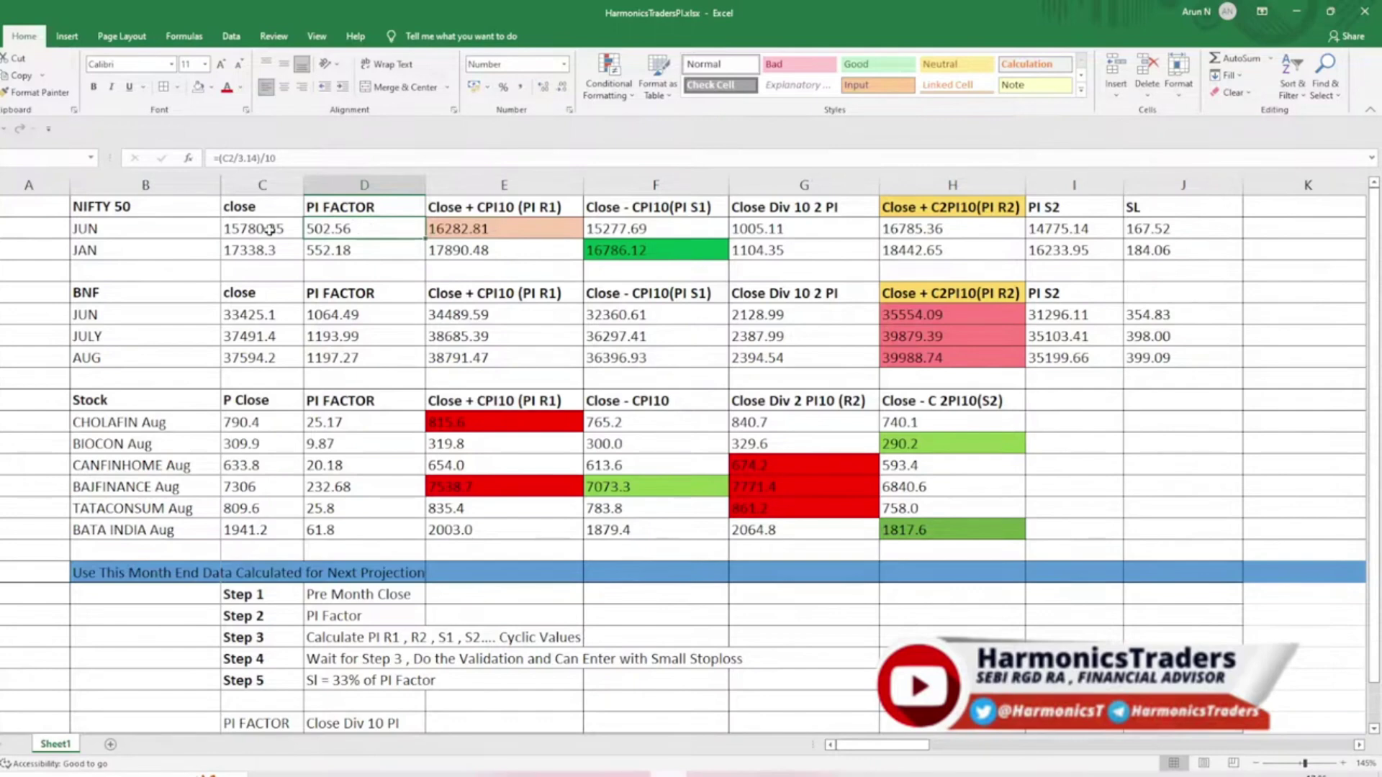
click(519, 226)
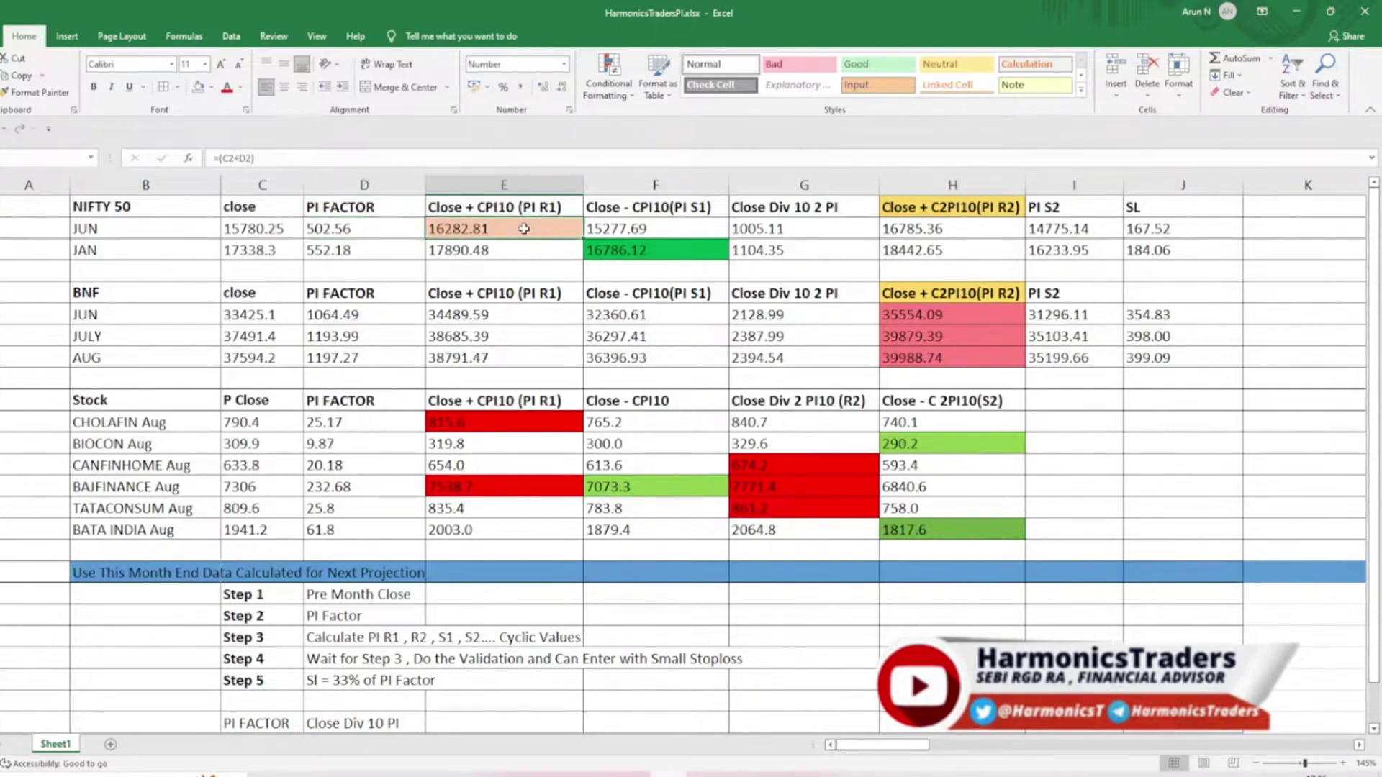
double_click(473, 225)
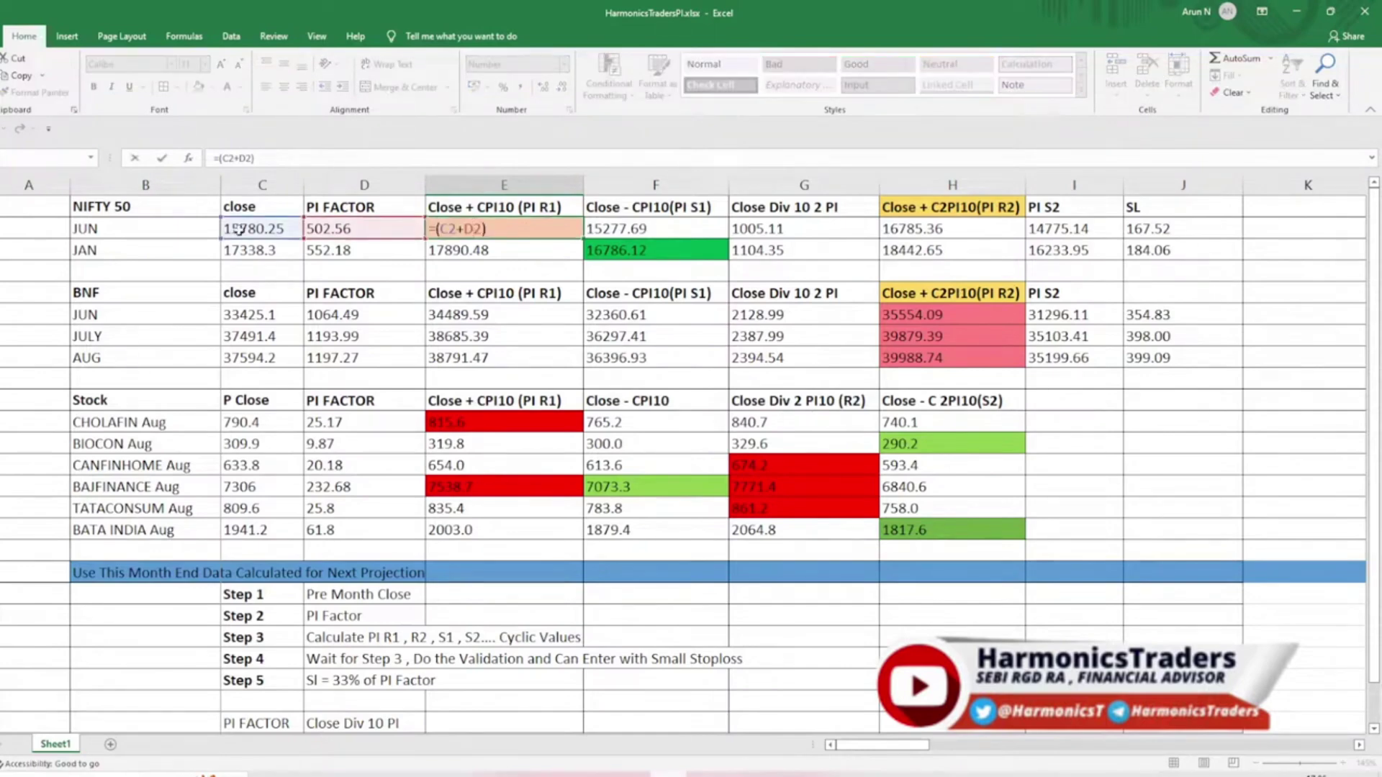
key(Return)
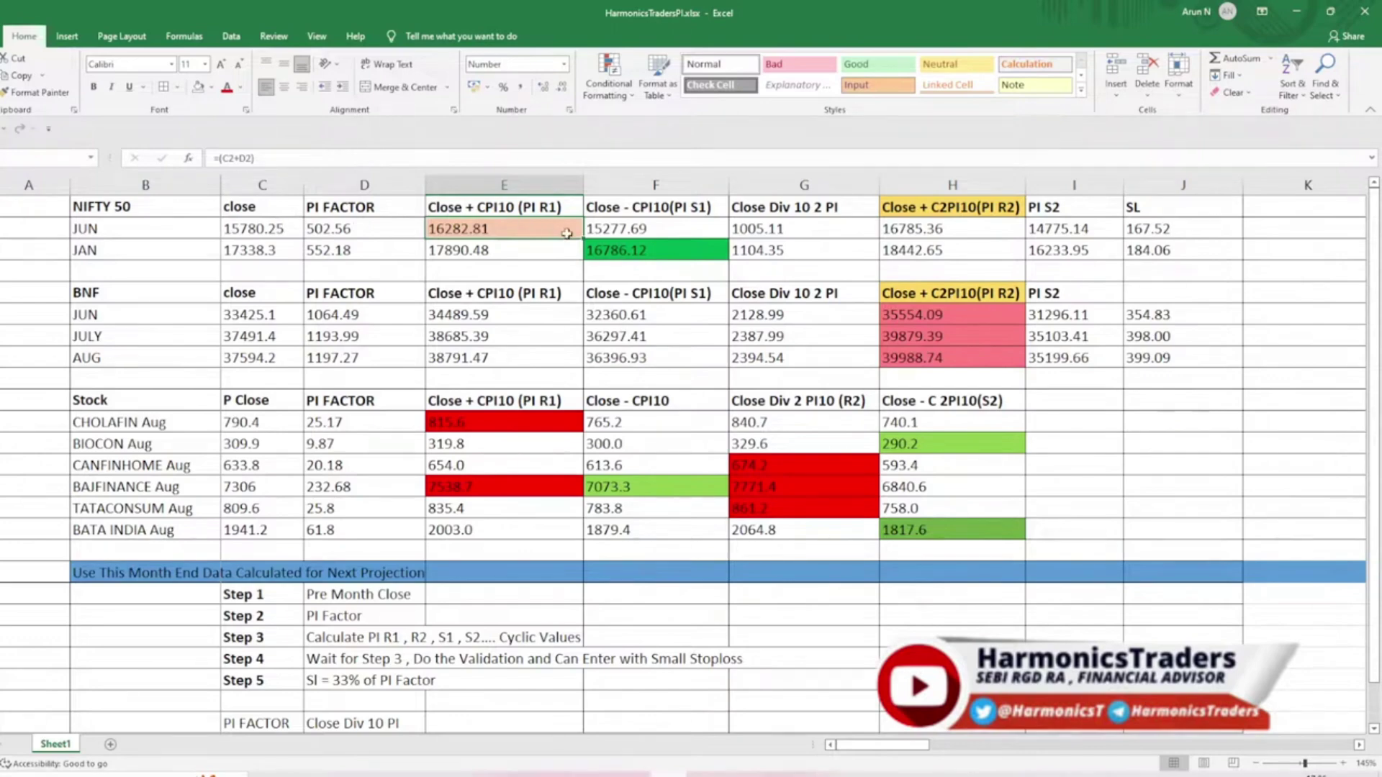
click(643, 228)
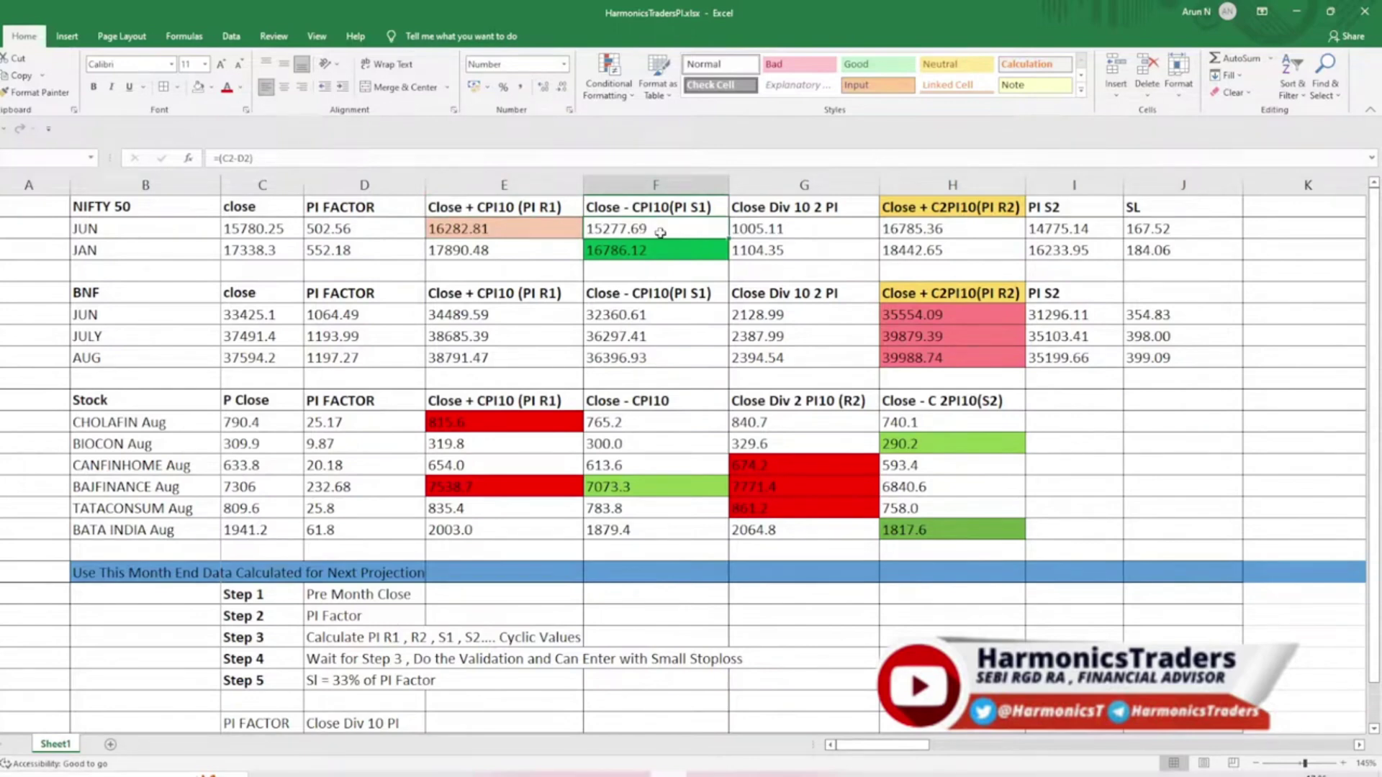
double_click(660, 232)
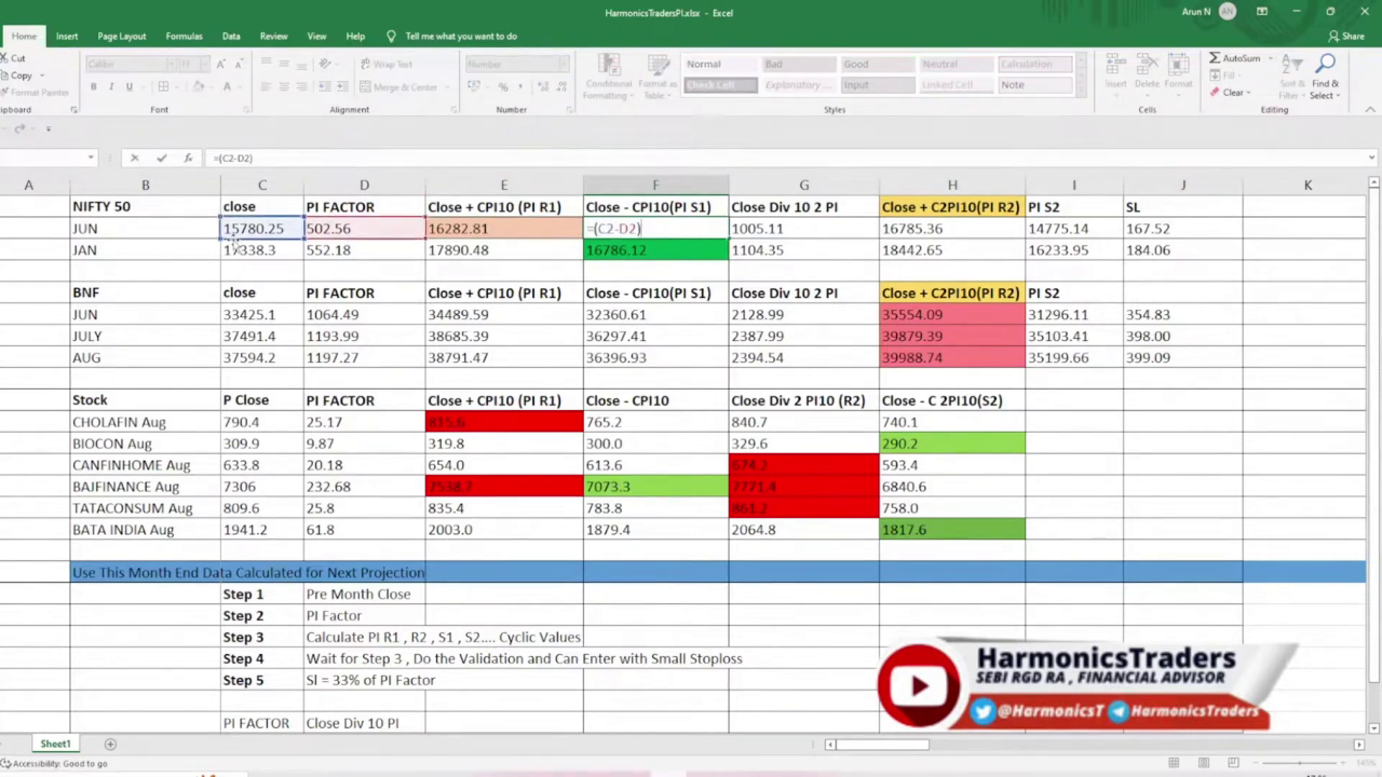
key(Escape)
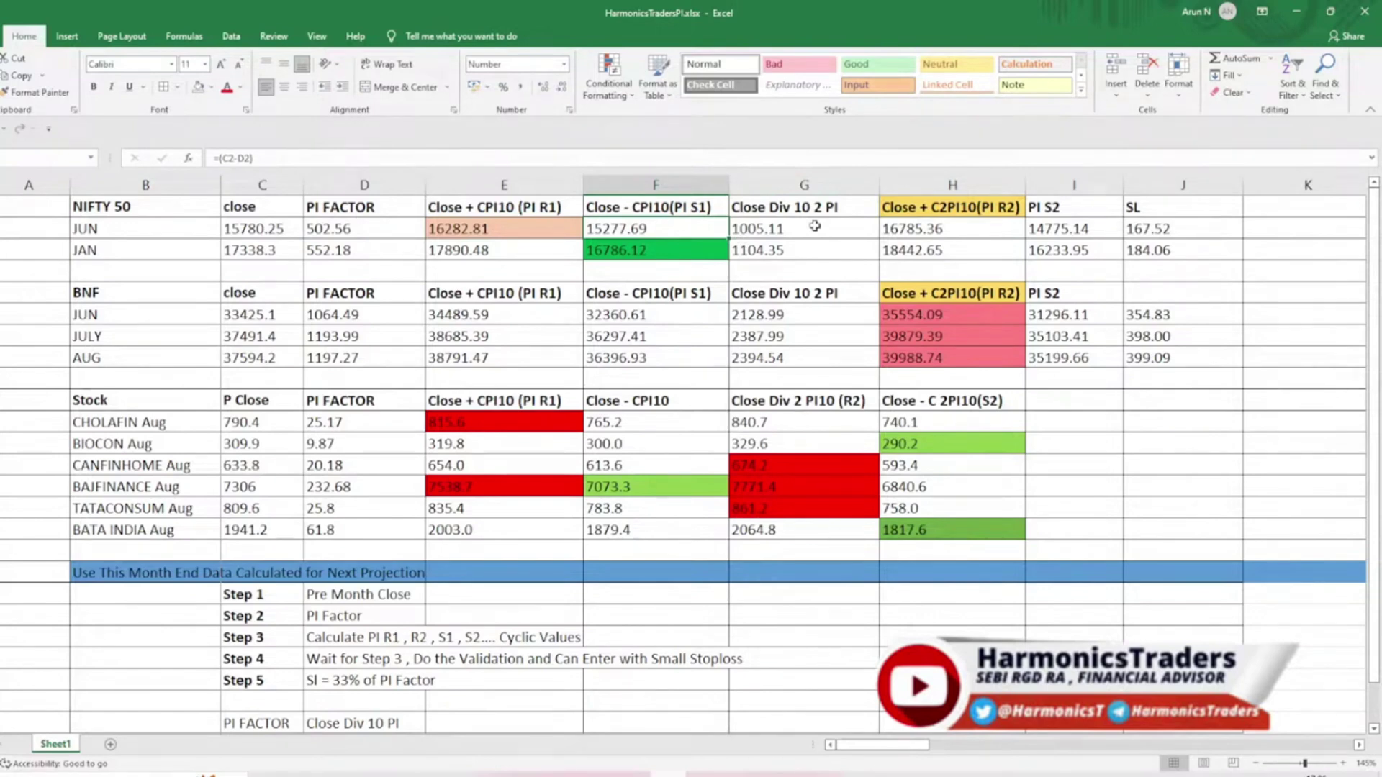
click(815, 226)
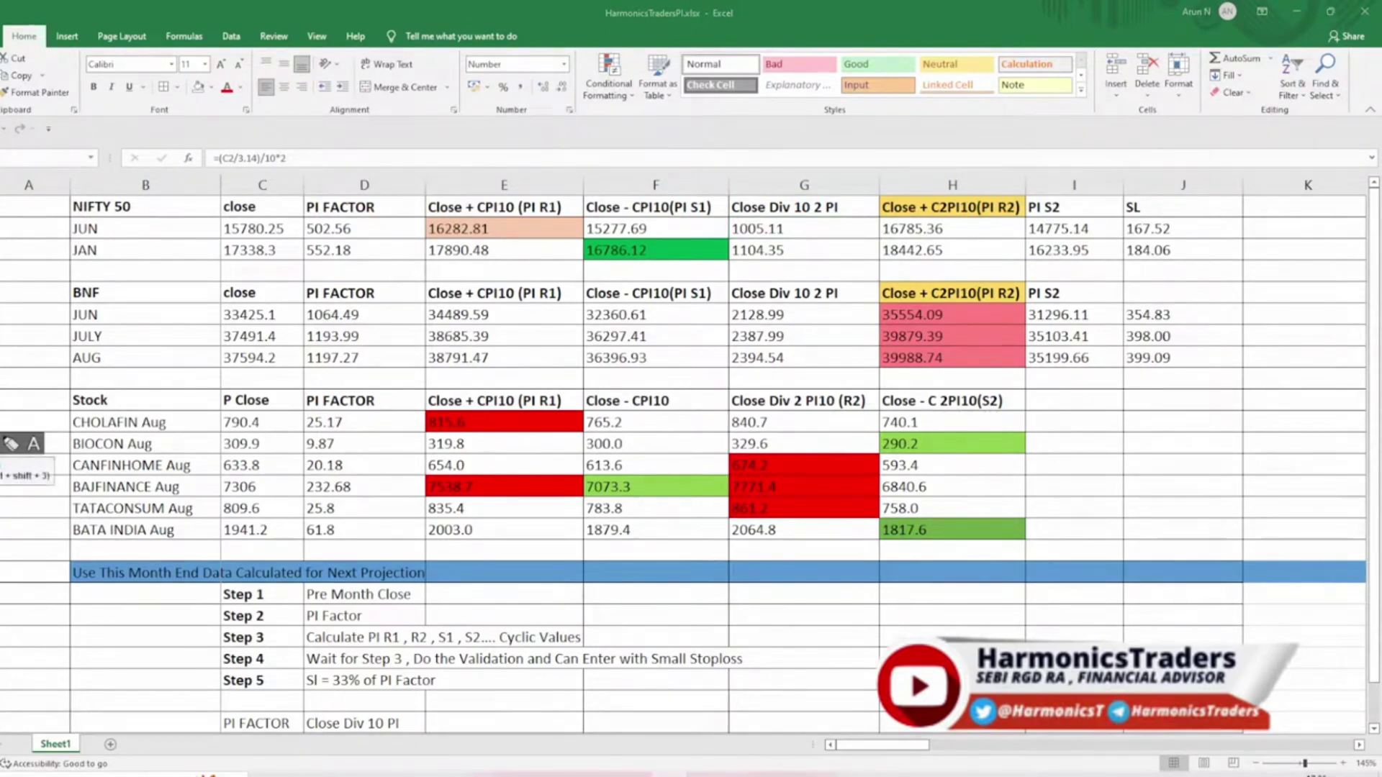
Step: Draw linked pink ink circles in columns J–K and write a 3 above them
mouse_move(1187, 467)
mouse_down()
mouse_move(1154, 540)
mouse_move(1223, 490)
mouse_move(1189, 468)
mouse_up()
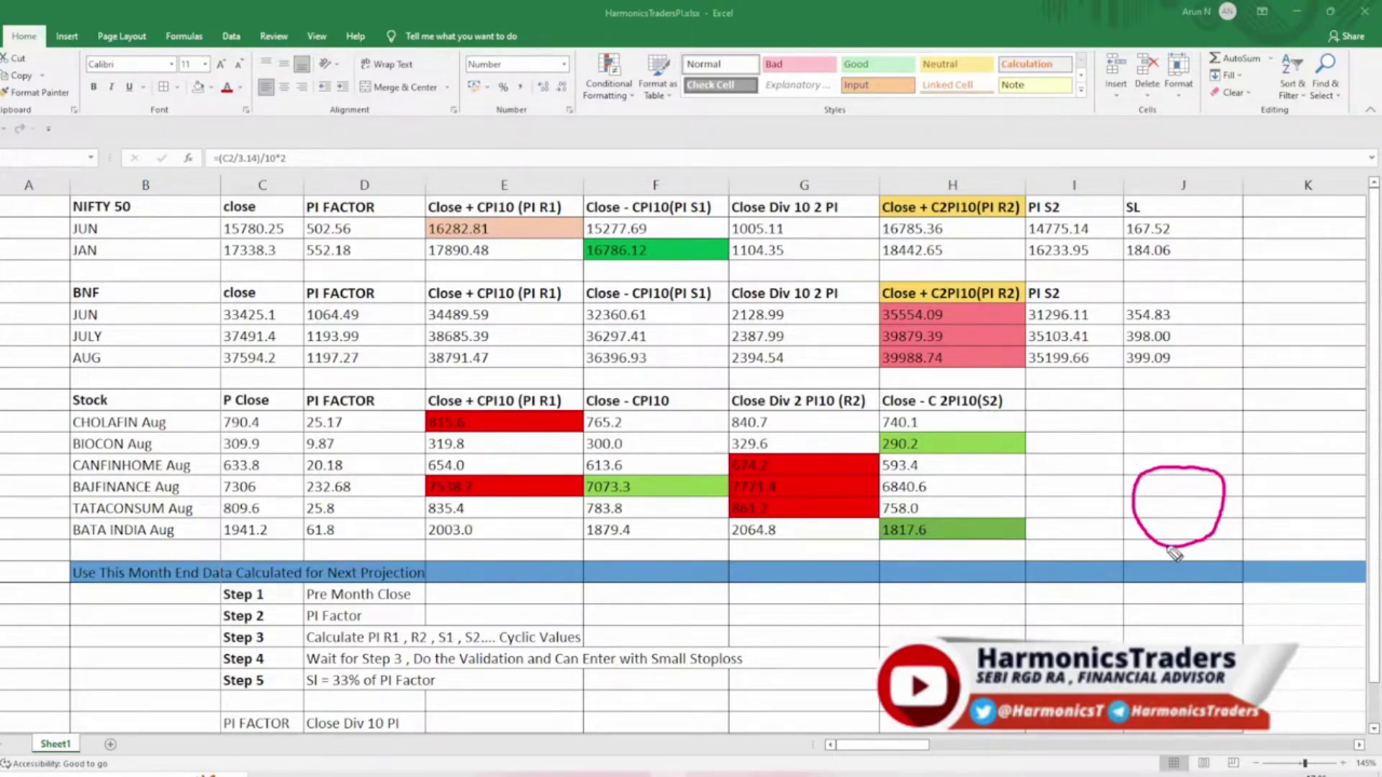
mouse_move(1174, 553)
mouse_down()
mouse_move(1152, 552)
mouse_move(1203, 551)
mouse_up()
mouse_move(1267, 454)
mouse_down()
mouse_move(1241, 456)
mouse_move(1223, 522)
mouse_move(1287, 550)
mouse_move(1267, 455)
mouse_up()
mouse_move(1241, 529)
mouse_down()
mouse_move(1174, 615)
mouse_move(1276, 597)
mouse_up()
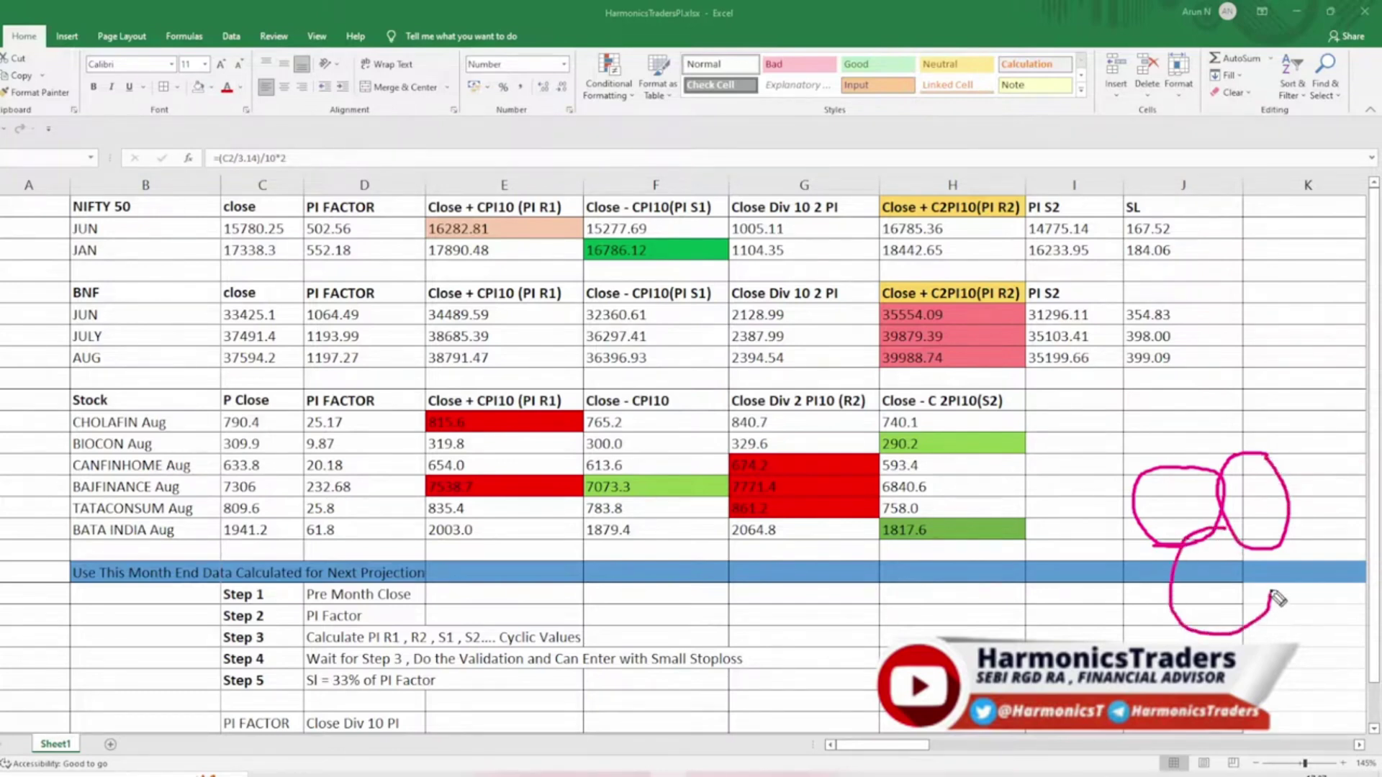
mouse_move(1294, 540)
mouse_down()
mouse_move(1223, 538)
mouse_move(1354, 593)
mouse_move(1313, 513)
mouse_move(1270, 471)
mouse_move(1340, 450)
mouse_move(1307, 432)
mouse_up()
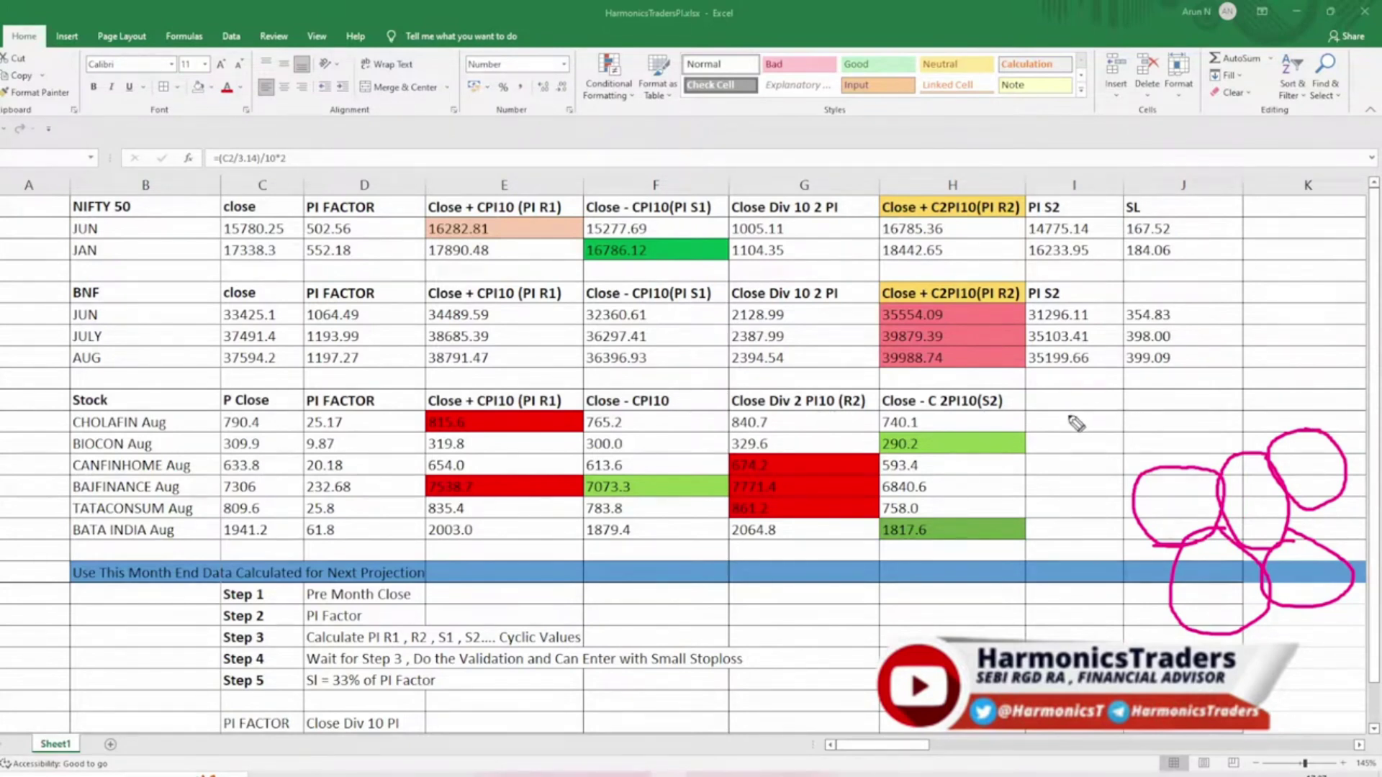
mouse_move(1068, 409)
mouse_down()
mouse_move(1087, 438)
mouse_move(1167, 424)
mouse_up()
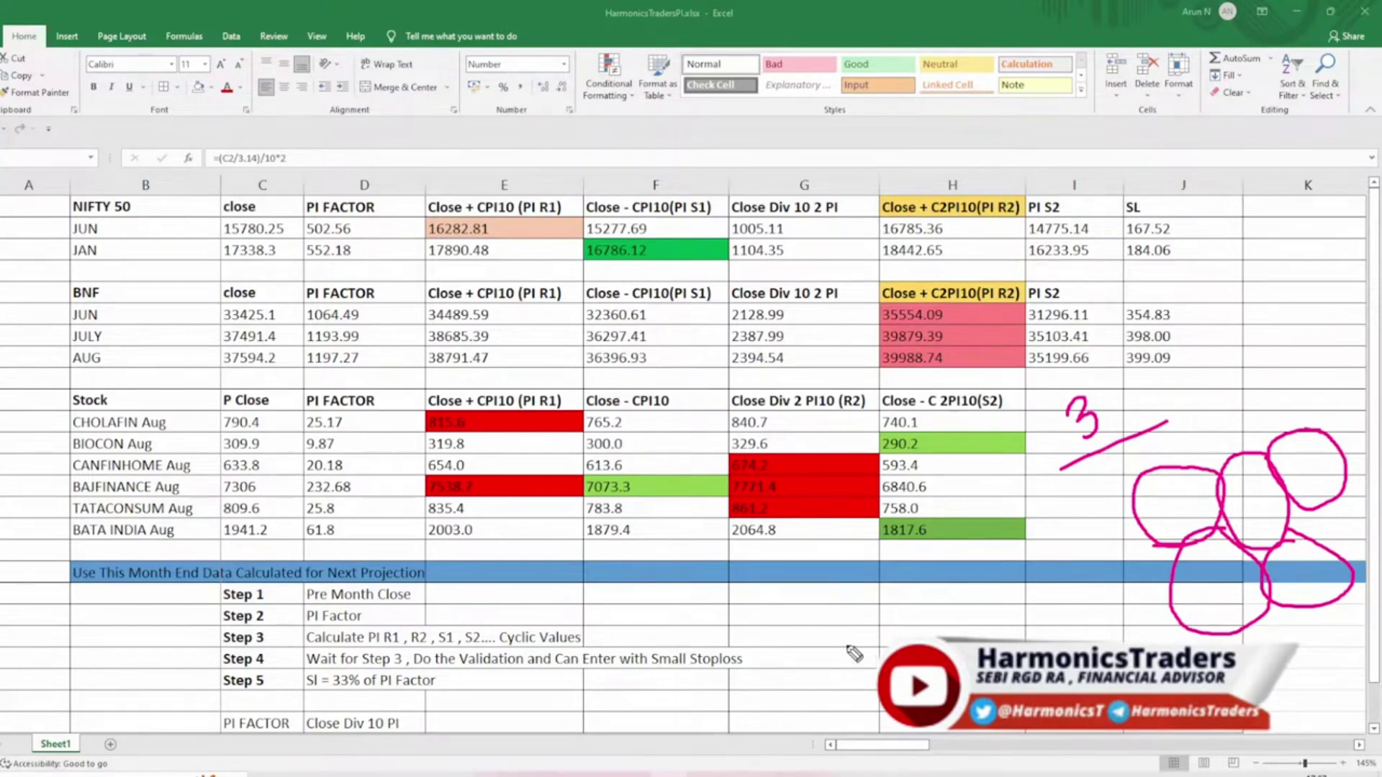
Step: Write '2 PI BNF' in ink and tick the June BNF values 35554.09 and 31296.11
mouse_move(828, 642)
mouse_down()
mouse_move(846, 666)
mouse_move(877, 653)
mouse_up()
mouse_move(895, 600)
mouse_down()
mouse_move(902, 635)
mouse_move(902, 613)
mouse_move(965, 576)
mouse_move(964, 633)
mouse_move(983, 637)
mouse_move(1016, 569)
mouse_move(1004, 596)
mouse_move(1076, 551)
mouse_move(1059, 529)
mouse_move(1071, 527)
mouse_move(1065, 565)
mouse_move(1077, 531)
mouse_up()
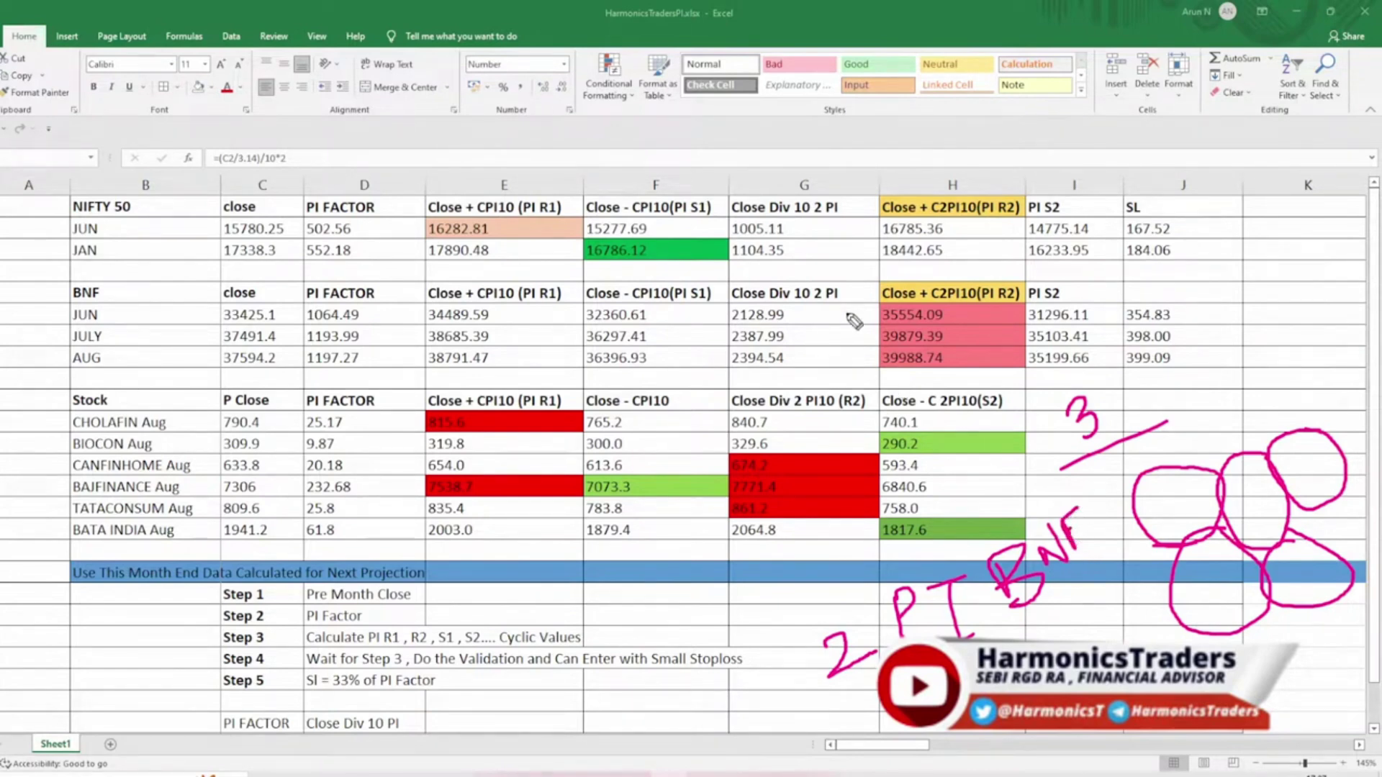
drag(958, 317, 983, 303)
drag(1095, 317, 1117, 297)
Step: Underline the note, add check marks near Step 4, then erase all ink
drag(841, 716, 881, 701)
drag(1058, 640, 1130, 611)
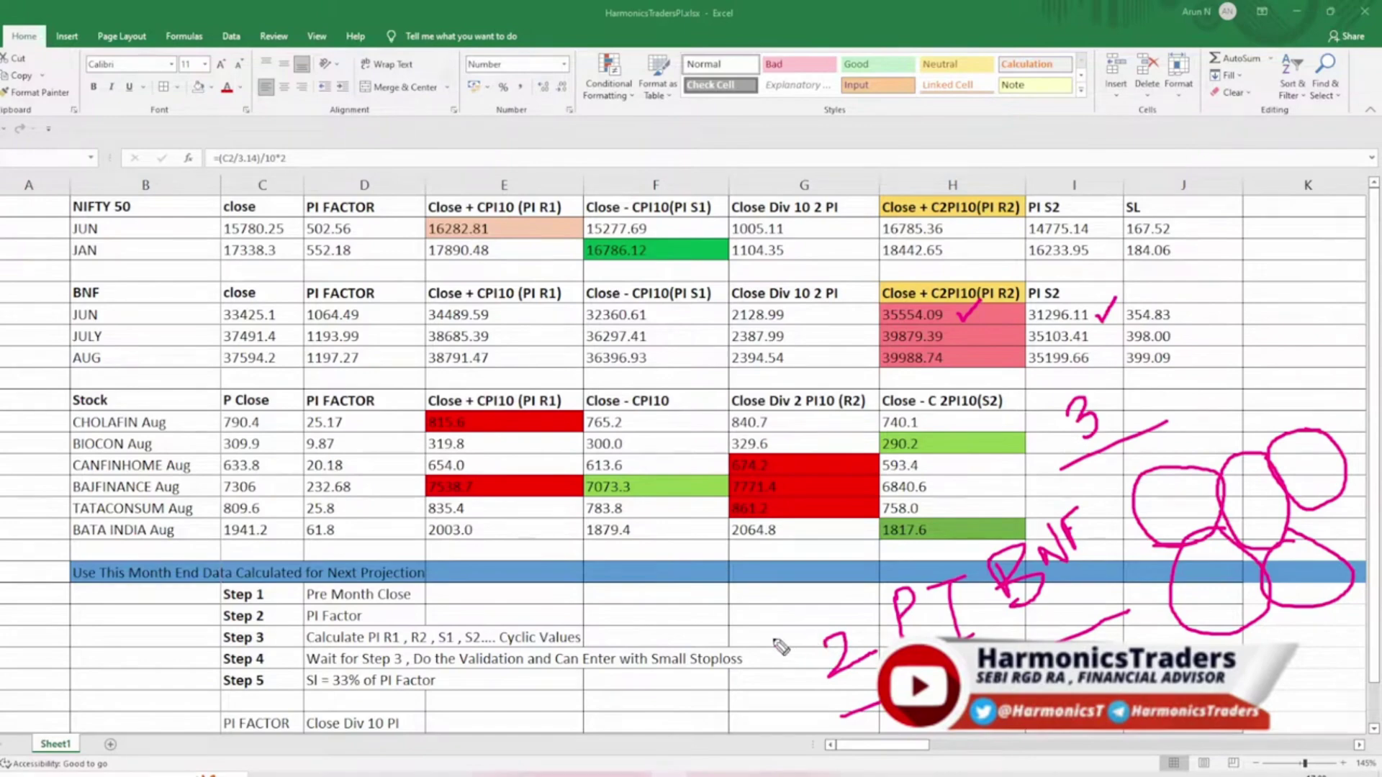
drag(740, 688, 770, 648)
drag(750, 695, 799, 644)
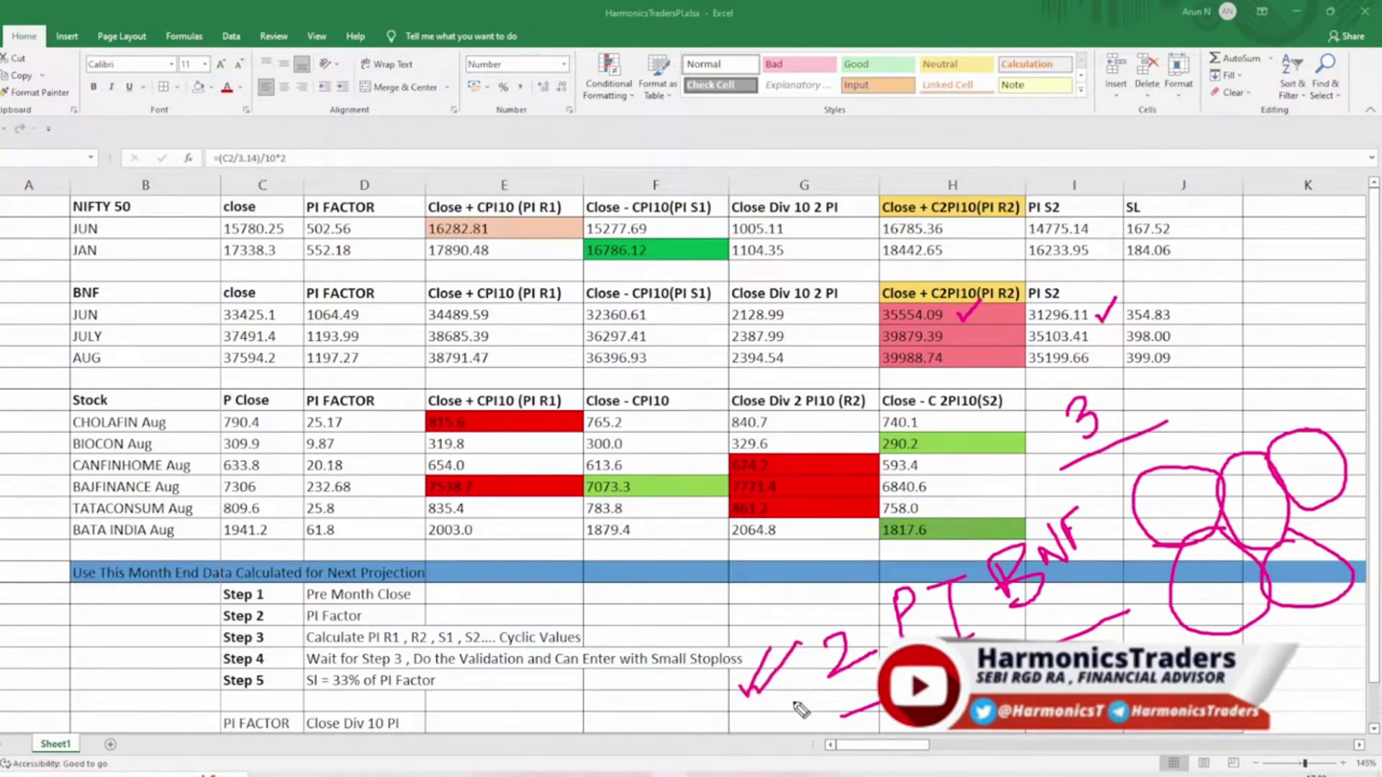
drag(853, 682, 792, 712)
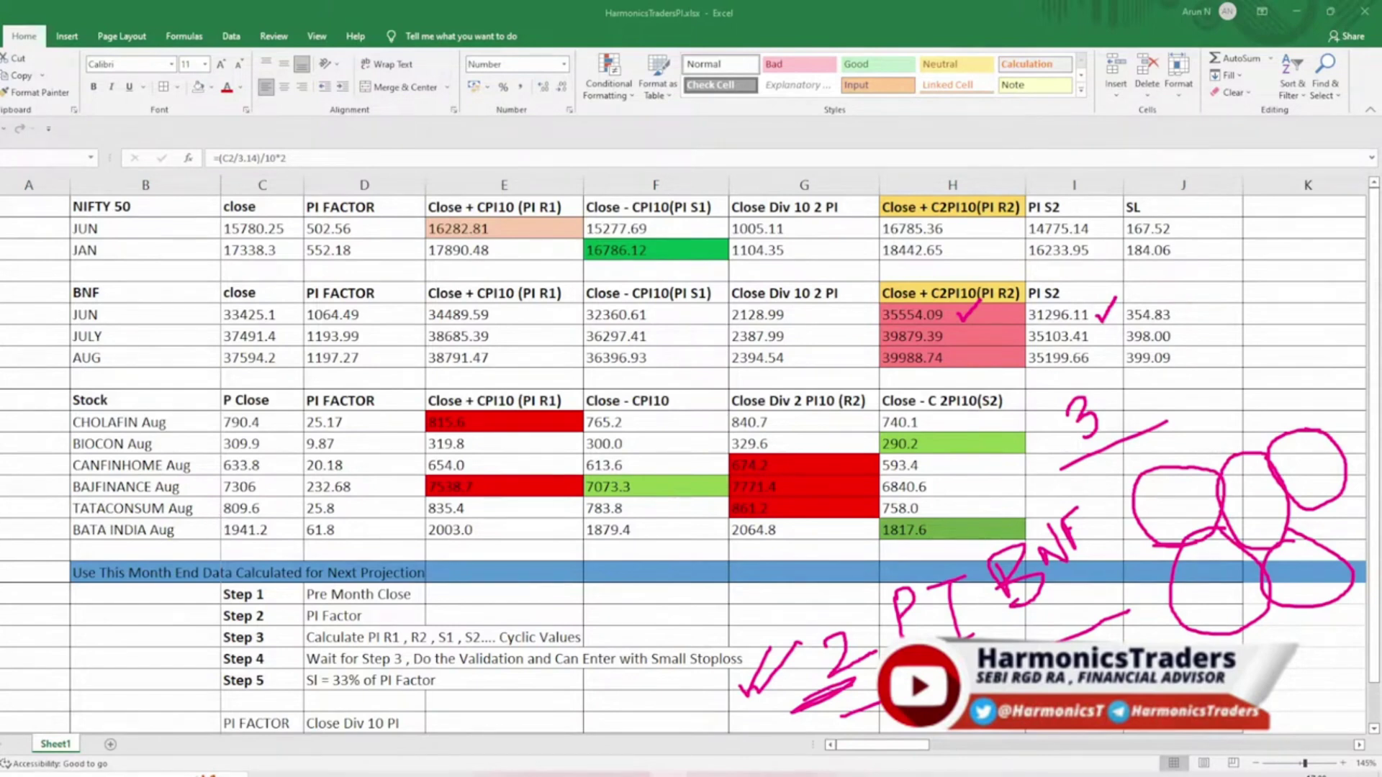
key(e)
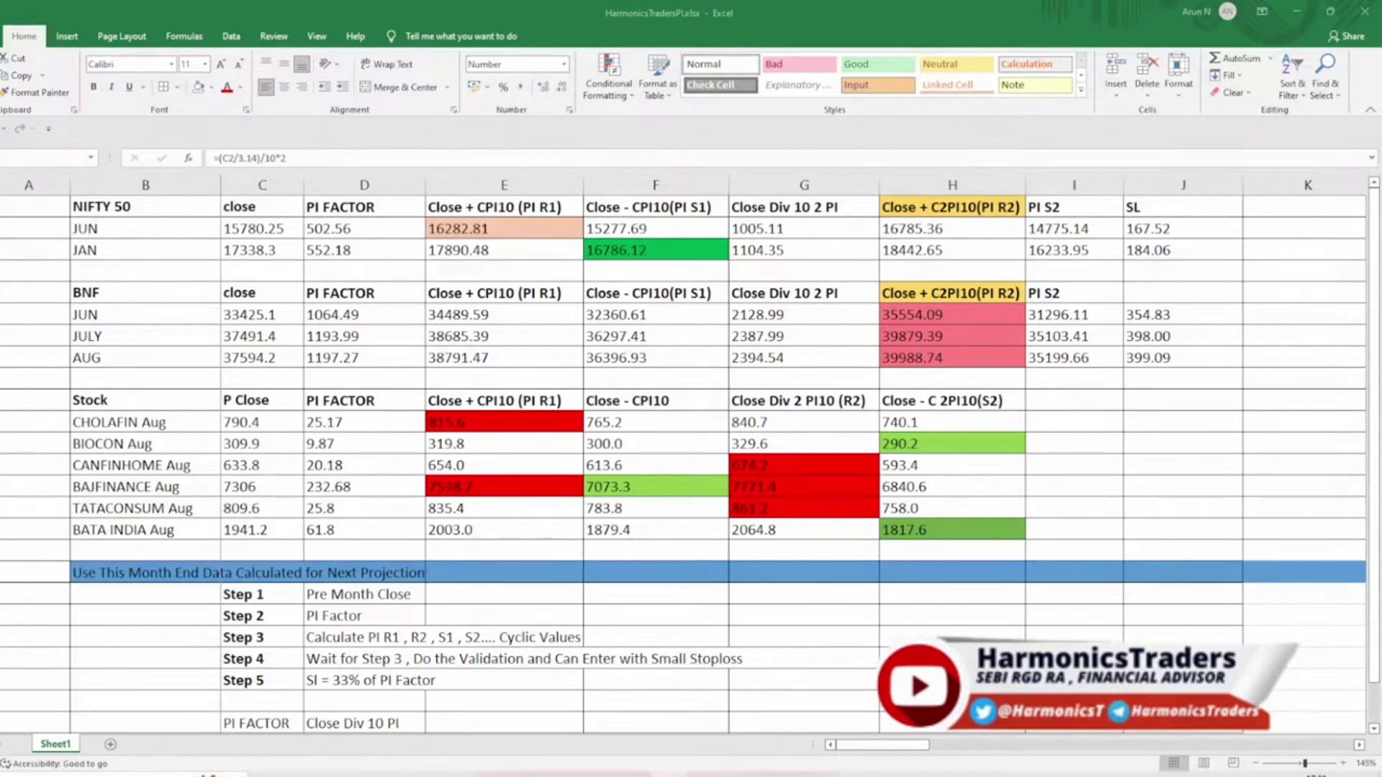
click(270, 234)
click(376, 227)
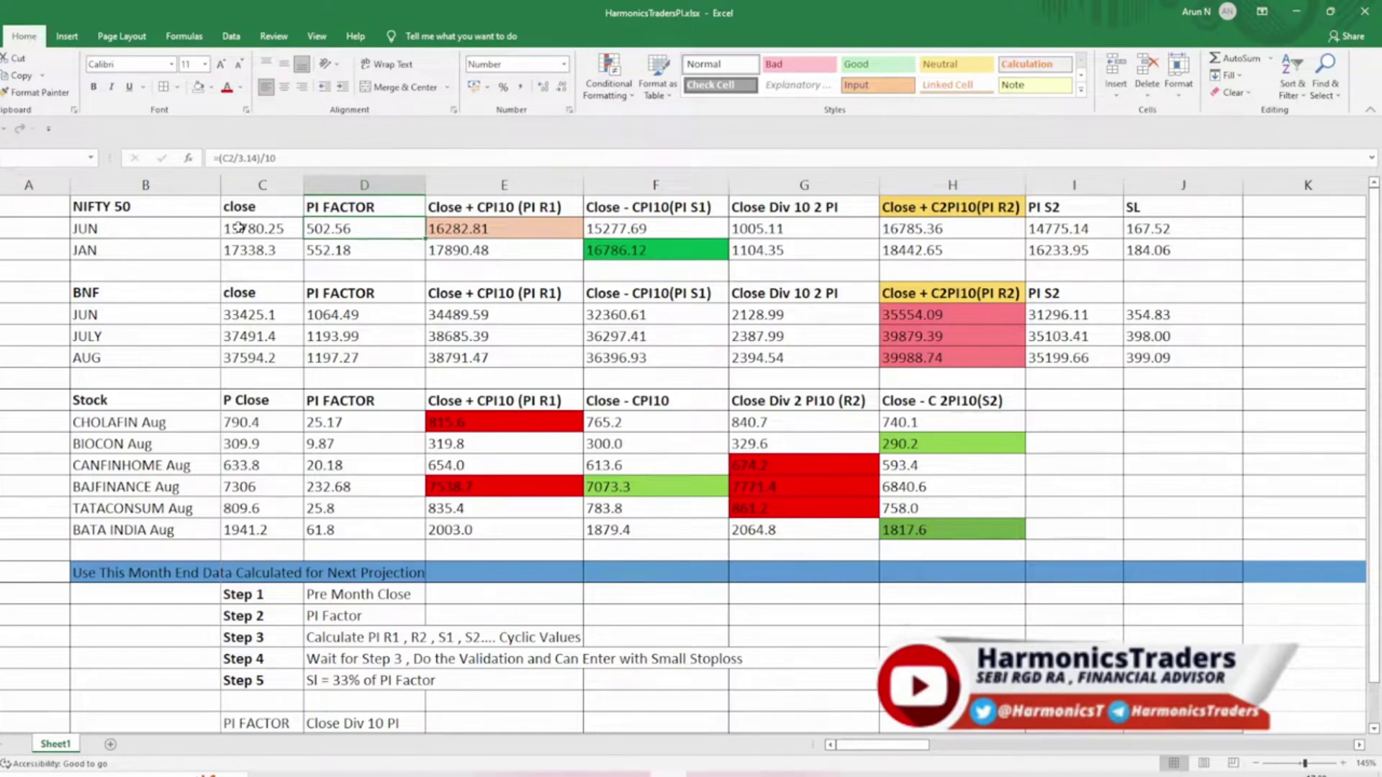
click(467, 228)
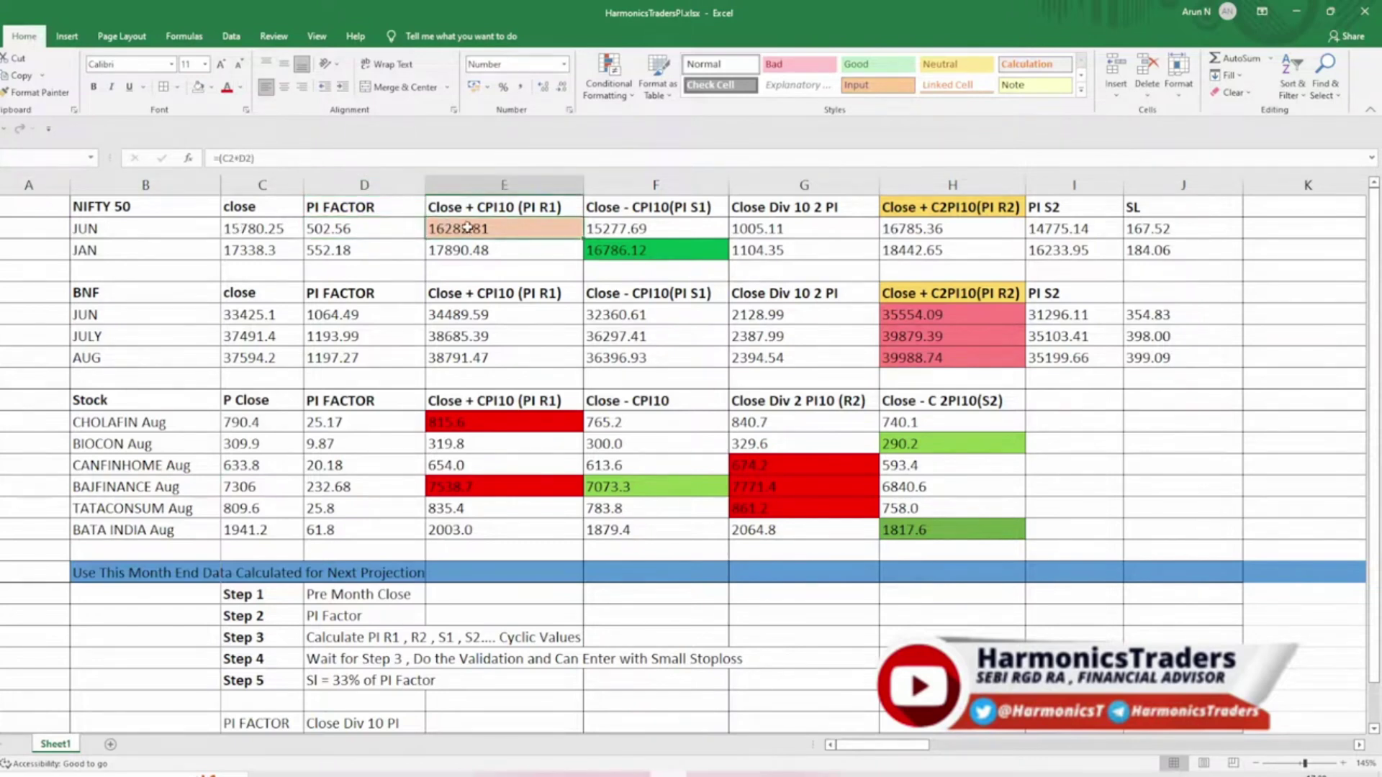
click(352, 228)
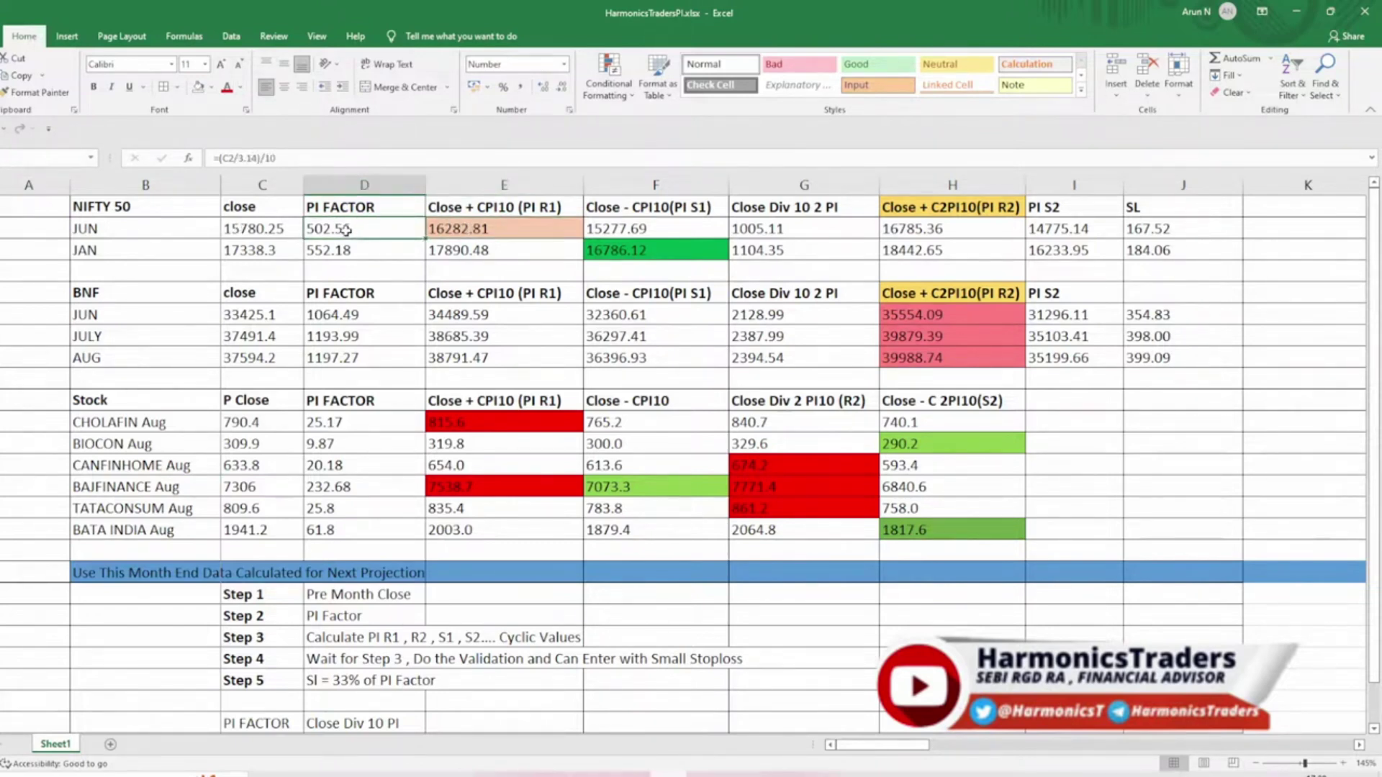
click(255, 231)
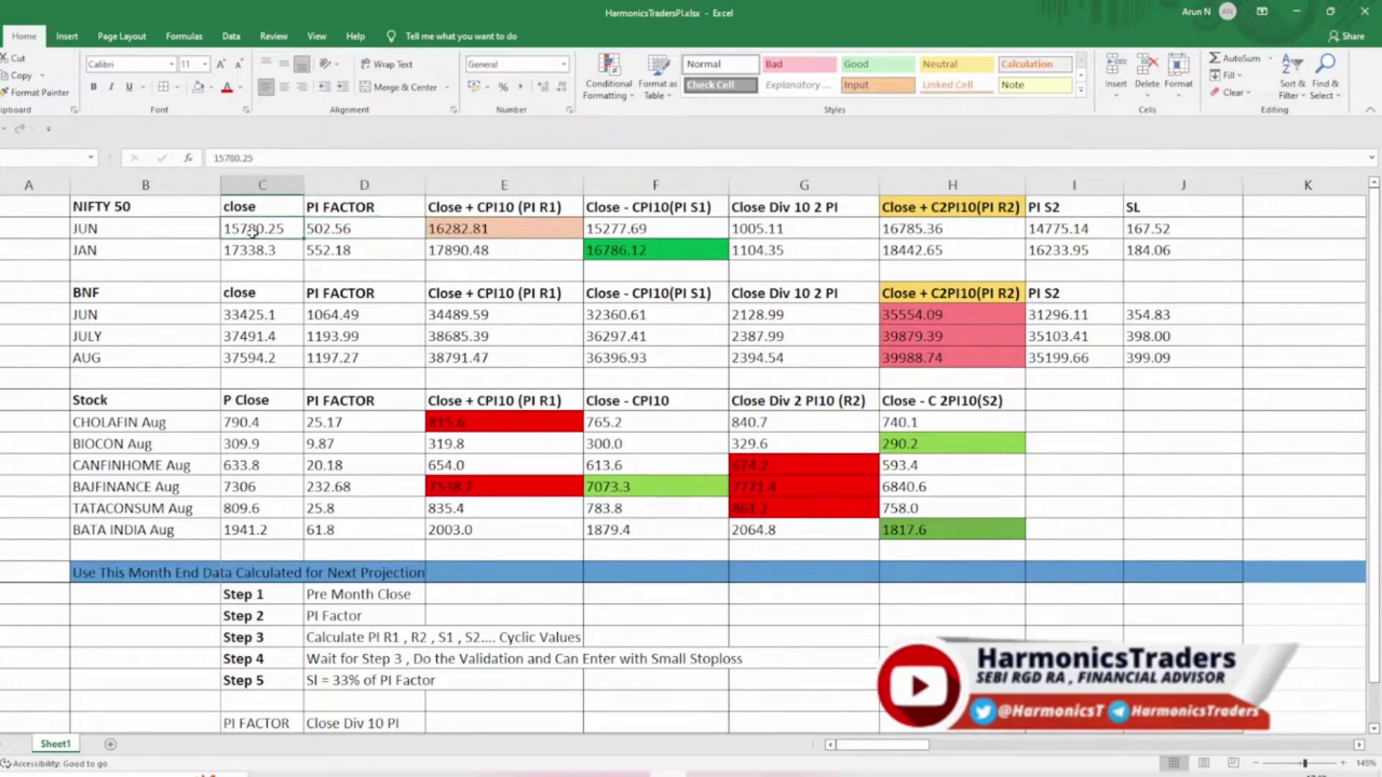
click(758, 231)
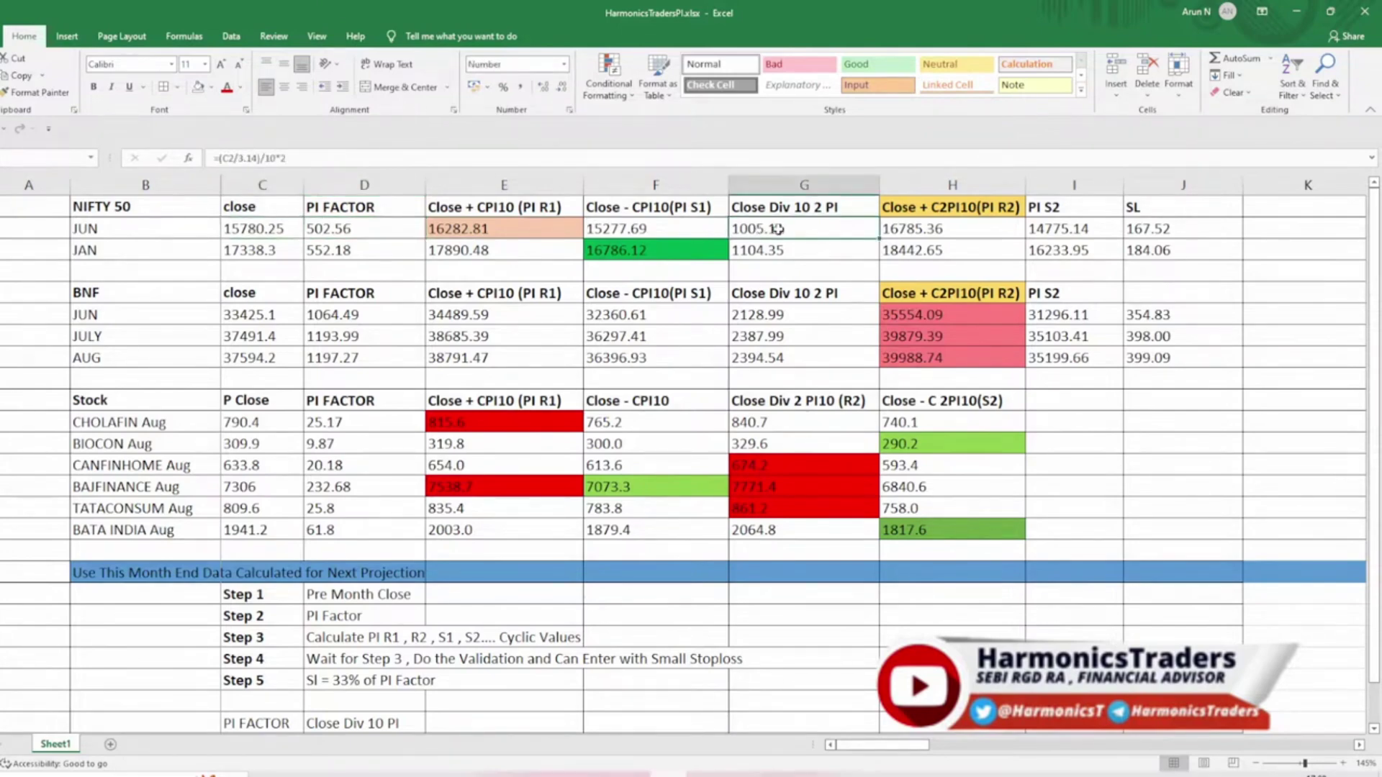
double_click(779, 229)
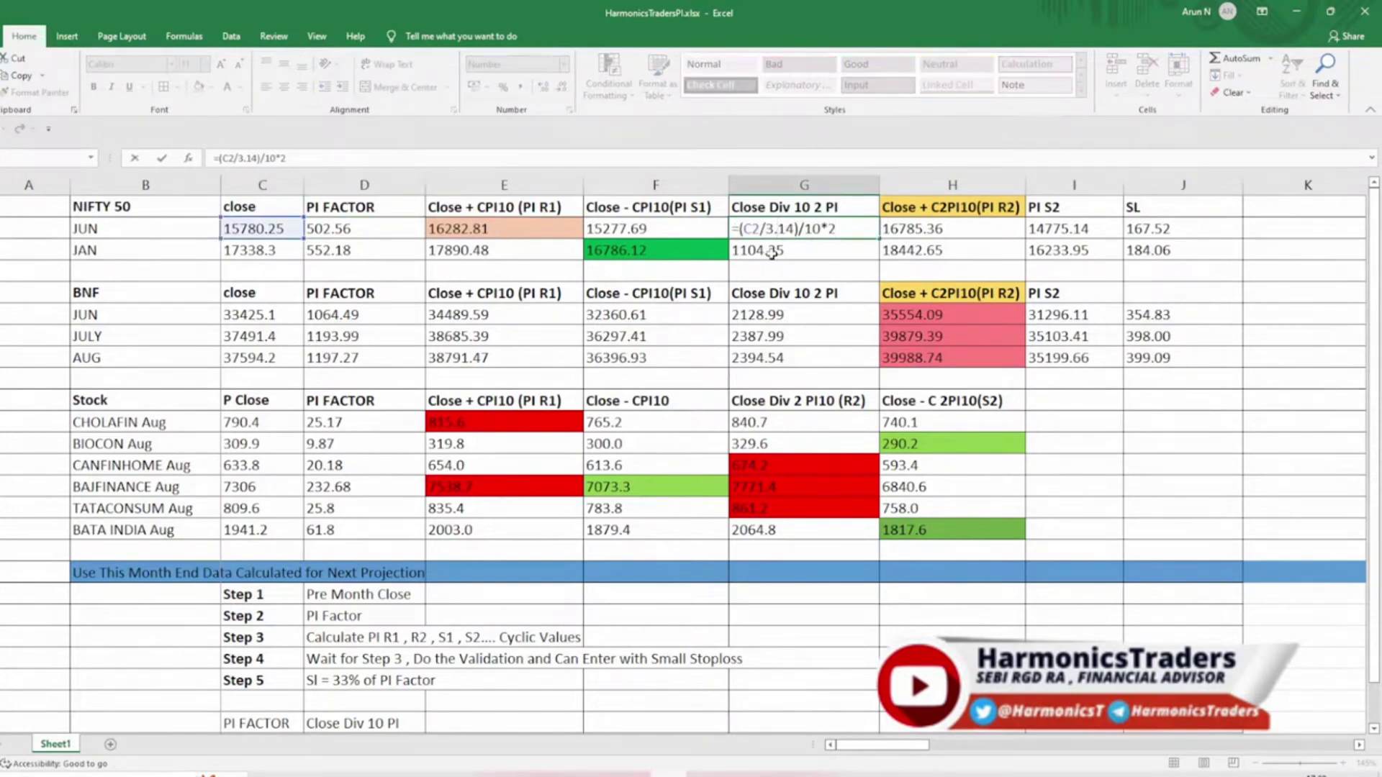
key(Escape)
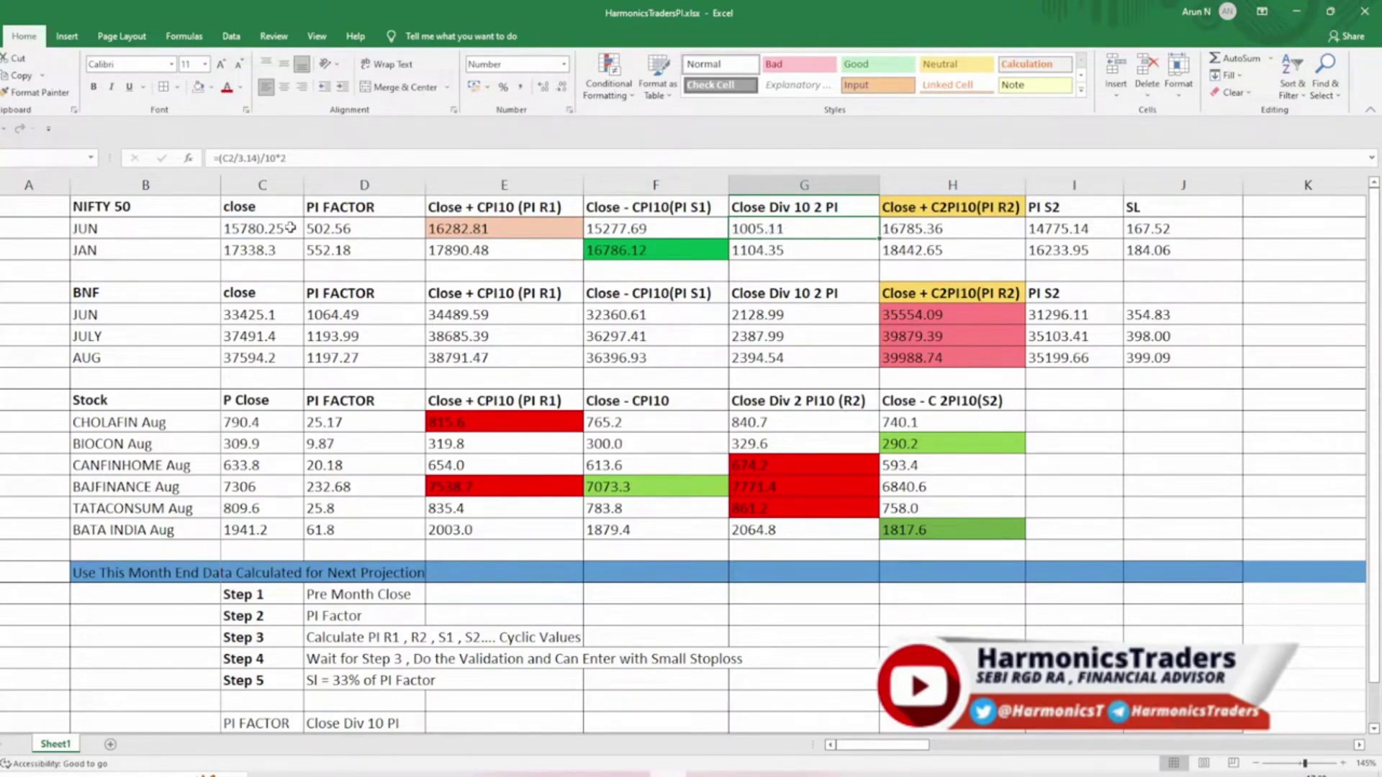
click(929, 229)
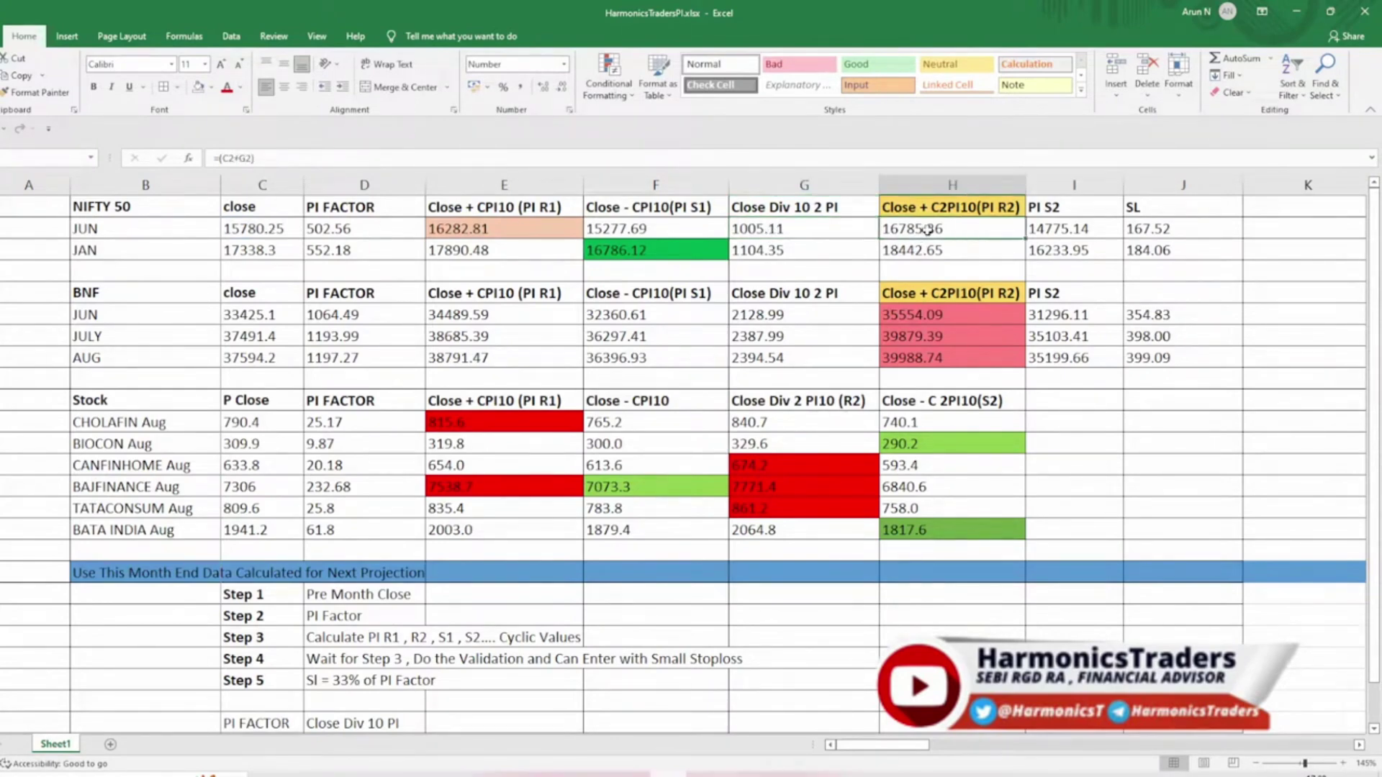
click(10, 444)
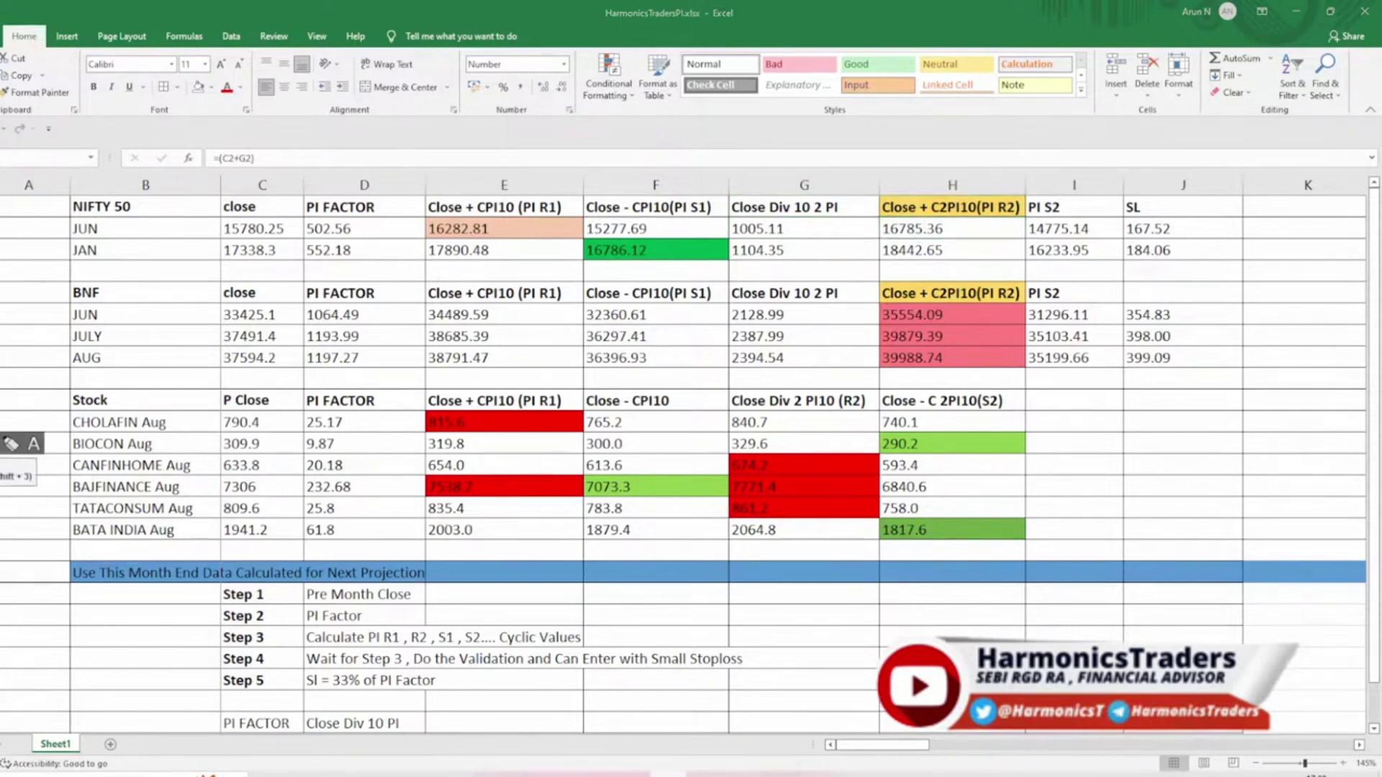
Step: Mark June Nifty R1 16282.81 and R2 16785.36 in ink, then erase and underline 502.56 instead
drag(430, 239, 504, 242)
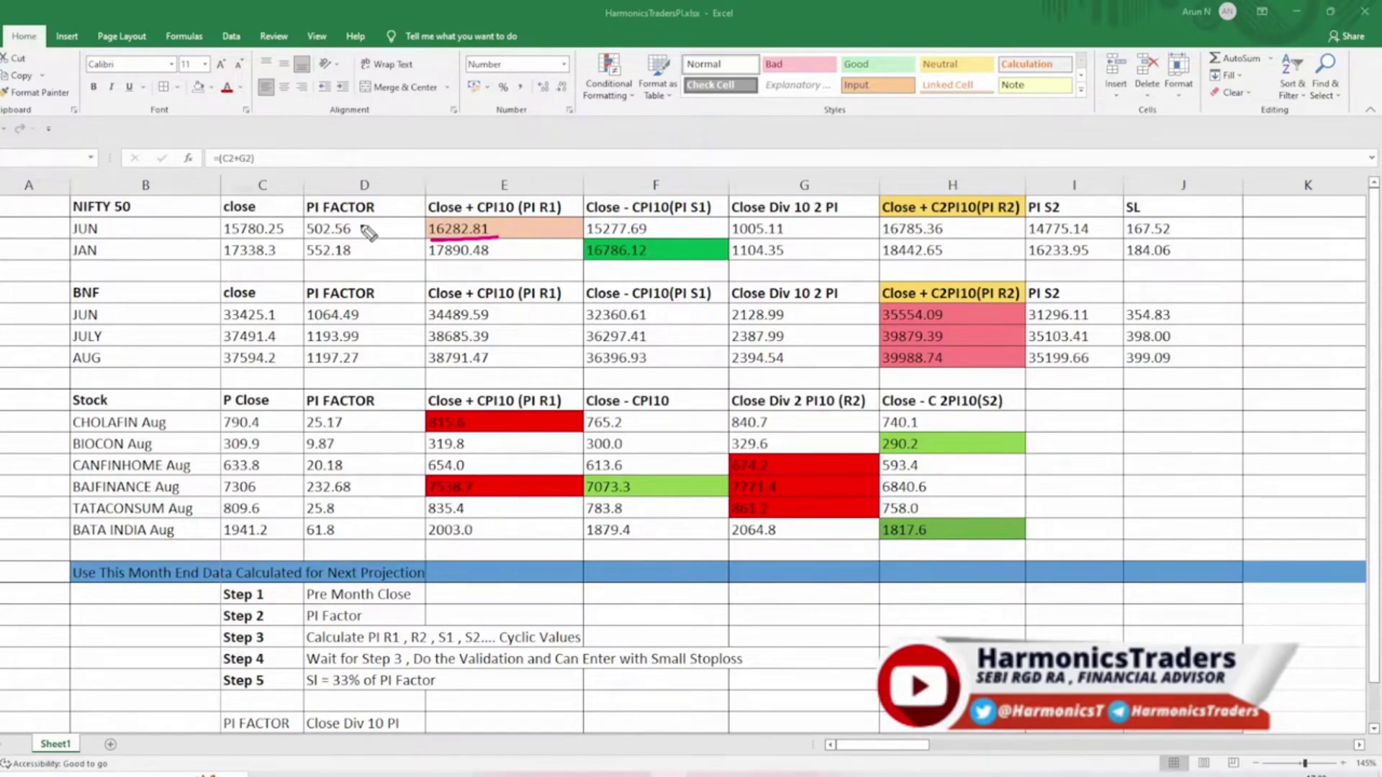
mouse_move(365, 225)
mouse_down()
mouse_move(431, 204)
mouse_move(428, 216)
mouse_up()
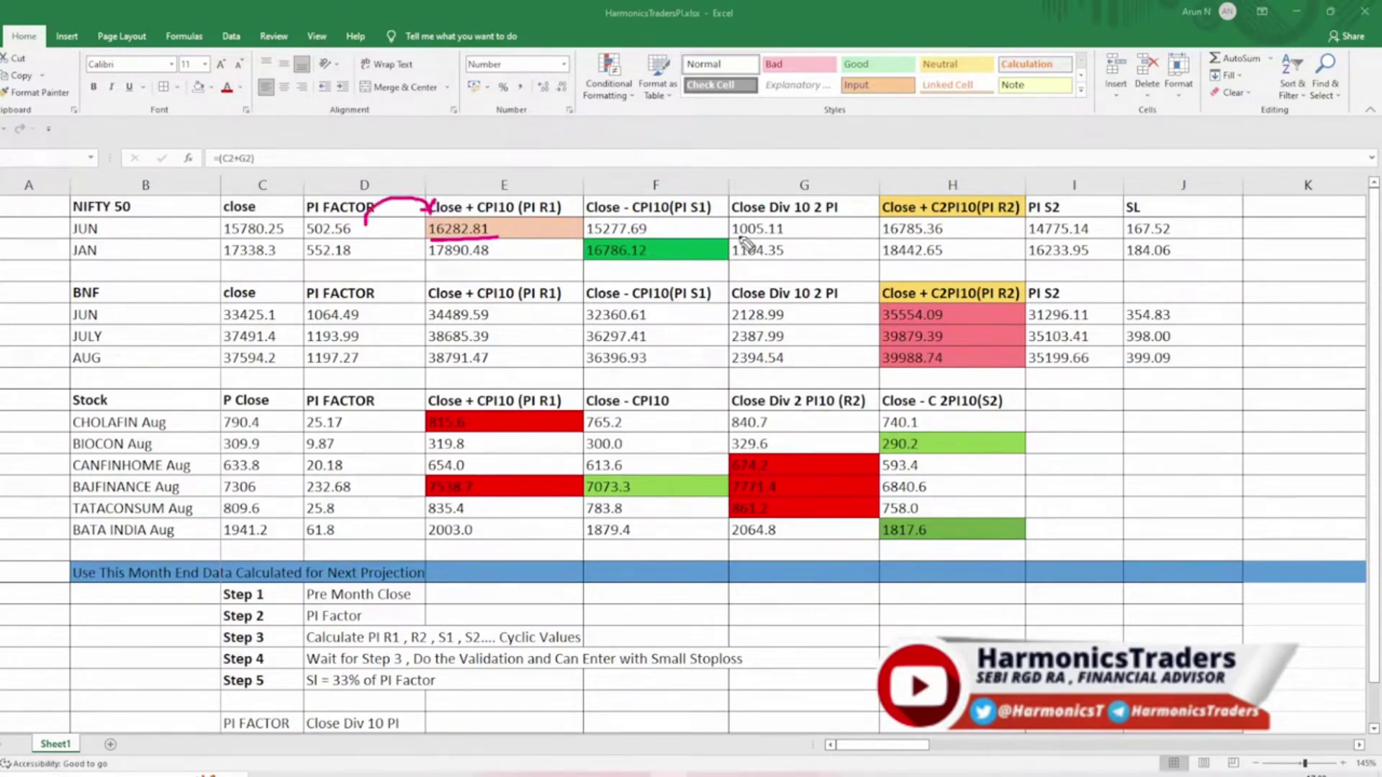
mouse_move(934, 226)
mouse_down()
mouse_move(887, 244)
mouse_move(959, 232)
mouse_move(925, 261)
mouse_move(461, 292)
mouse_move(352, 237)
mouse_move(993, 106)
mouse_move(1112, 192)
mouse_move(1097, 189)
mouse_move(1145, 155)
mouse_move(1180, 196)
mouse_up()
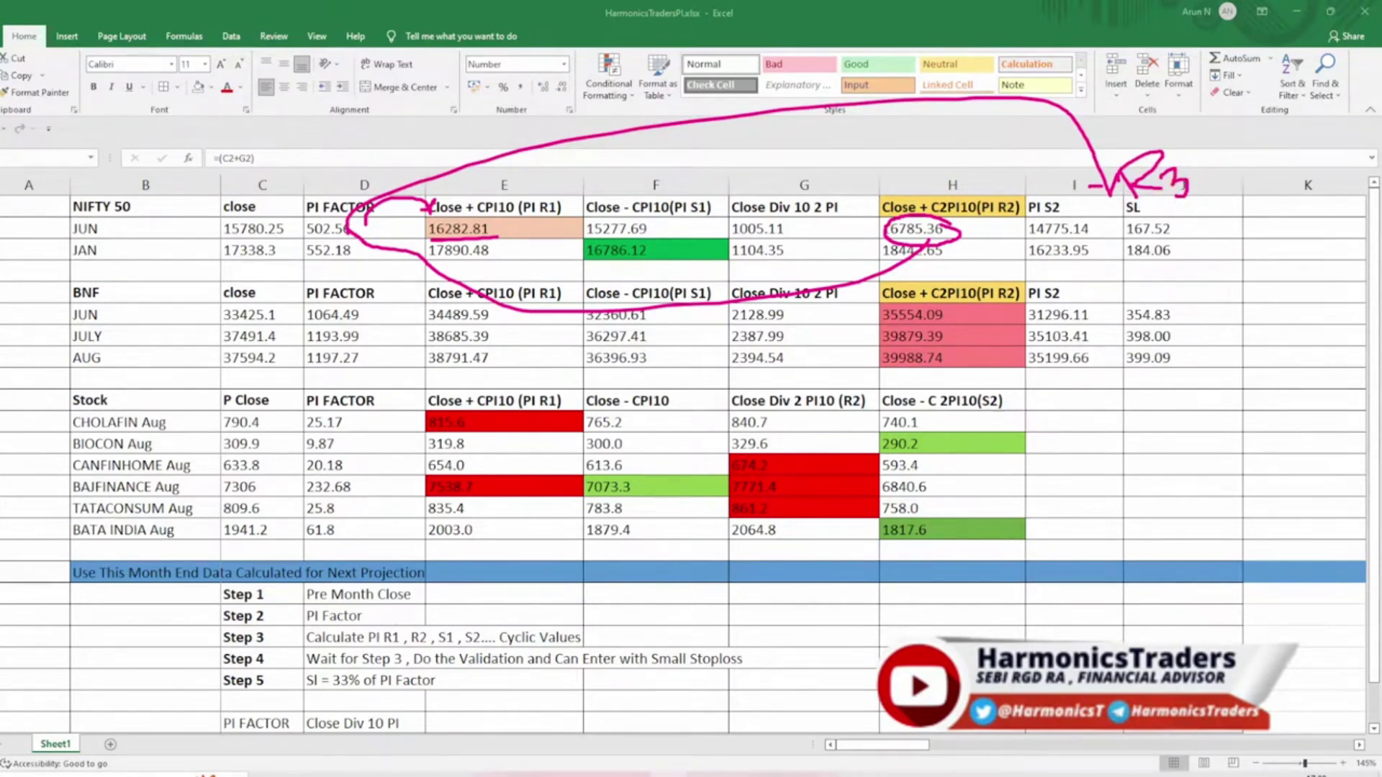
key(e)
drag(305, 240, 367, 241)
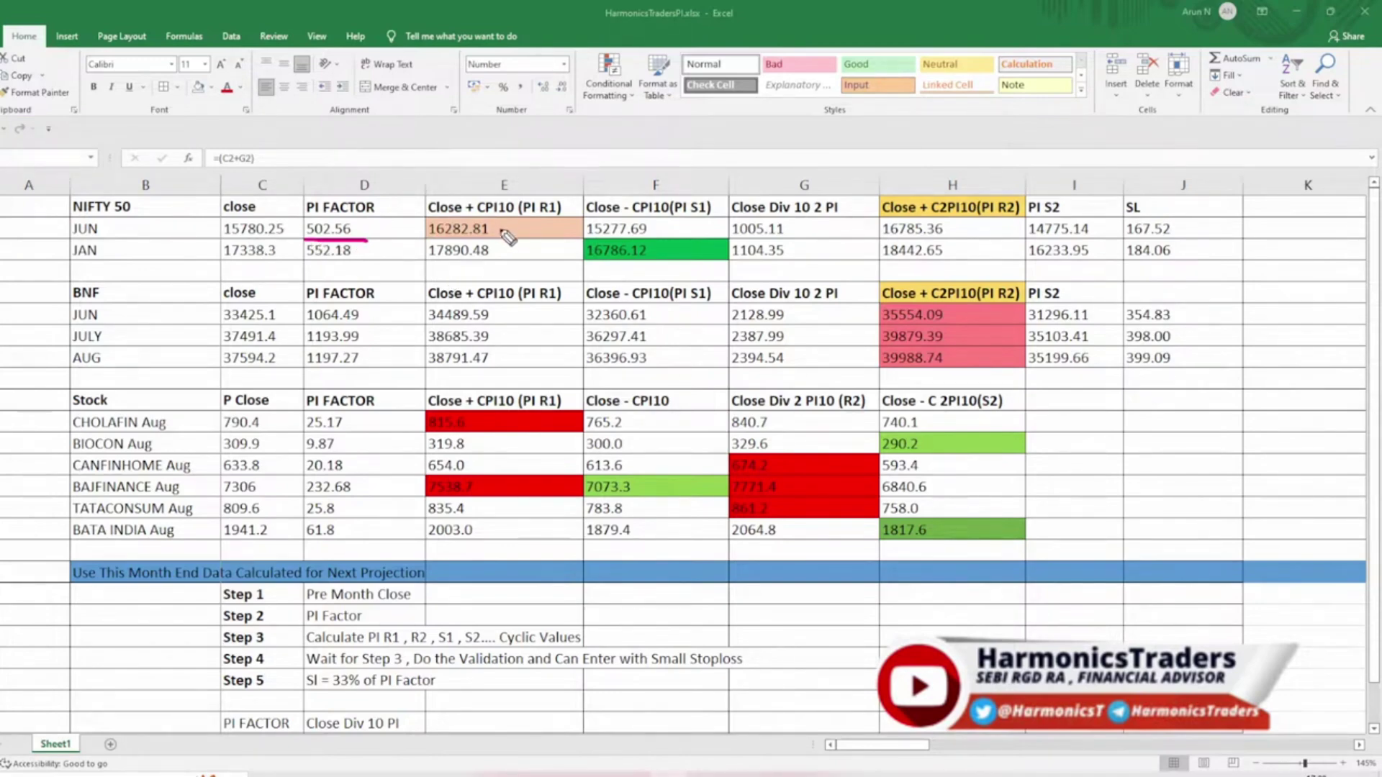
Step: Draw a pink check mark beside the 16282.81 value in cell E2
drag(496, 236, 524, 224)
Step: View the 2PI AUG BANK NIFTY slide, then return to the AUG BNF PI R2 39988.74 in Excel
click(666, 774)
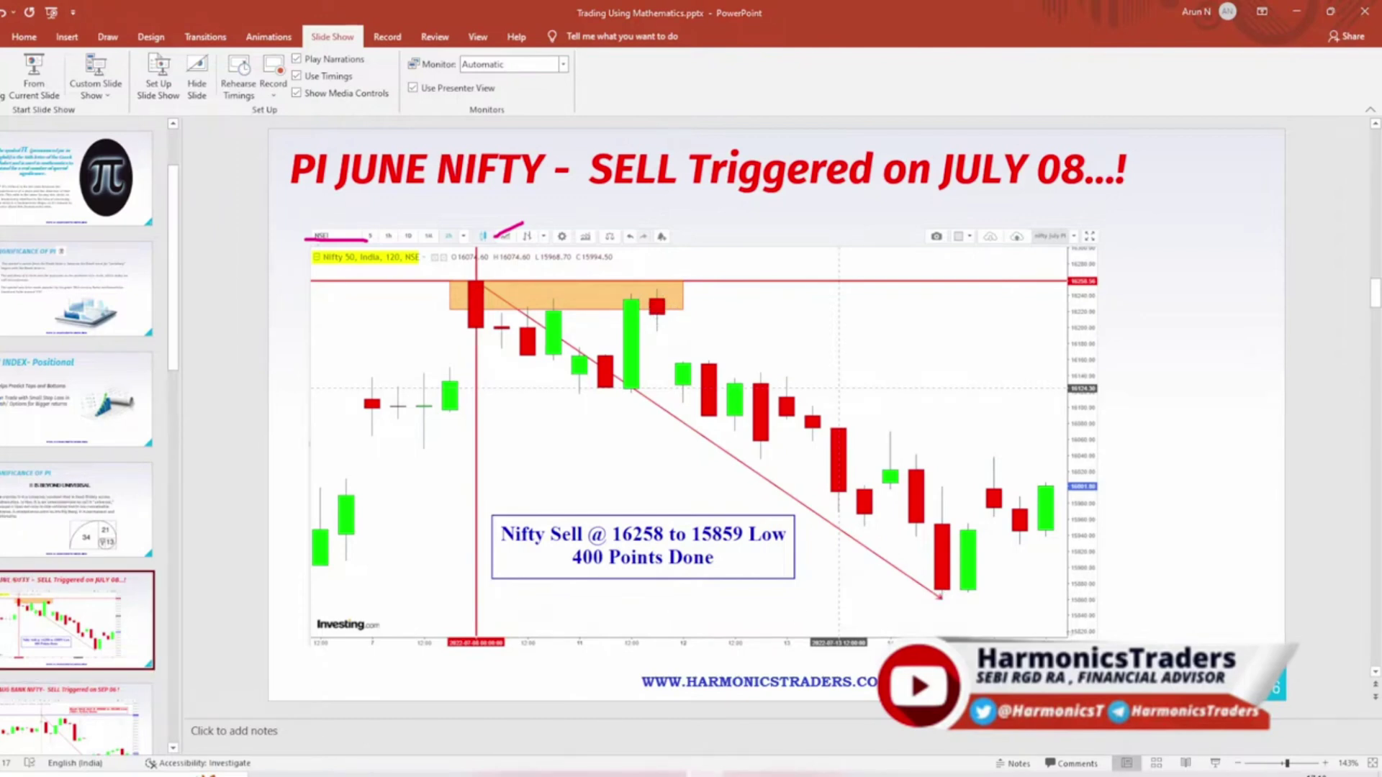
click(51, 714)
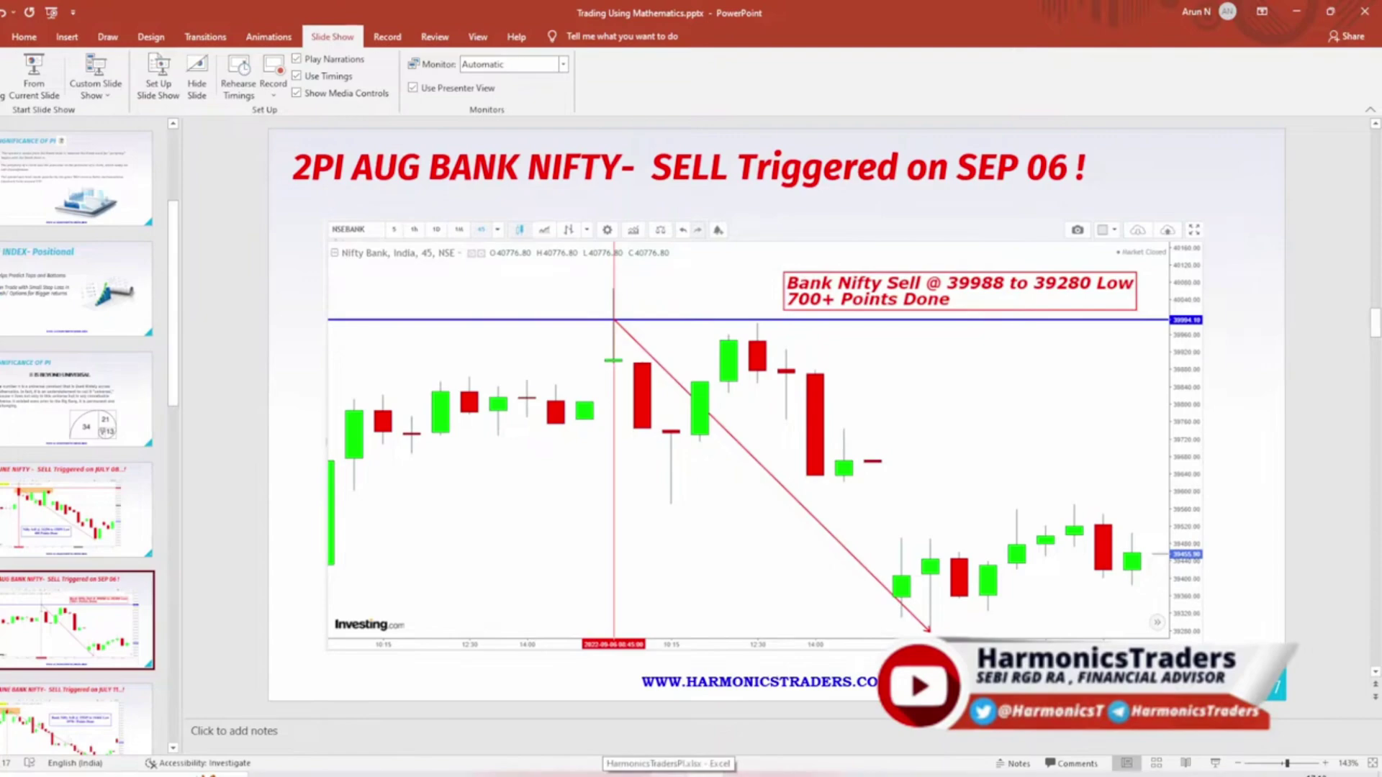
click(670, 774)
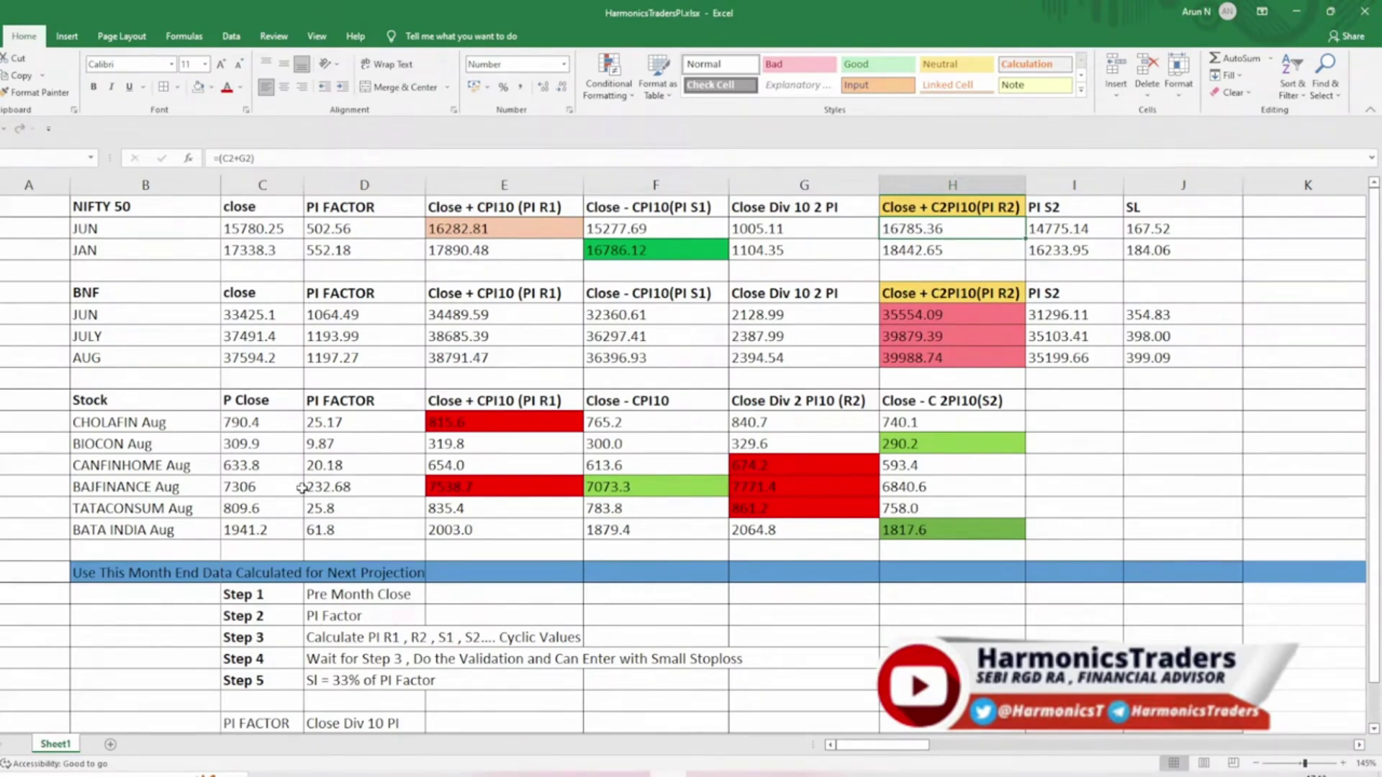
key(alt+Tab)
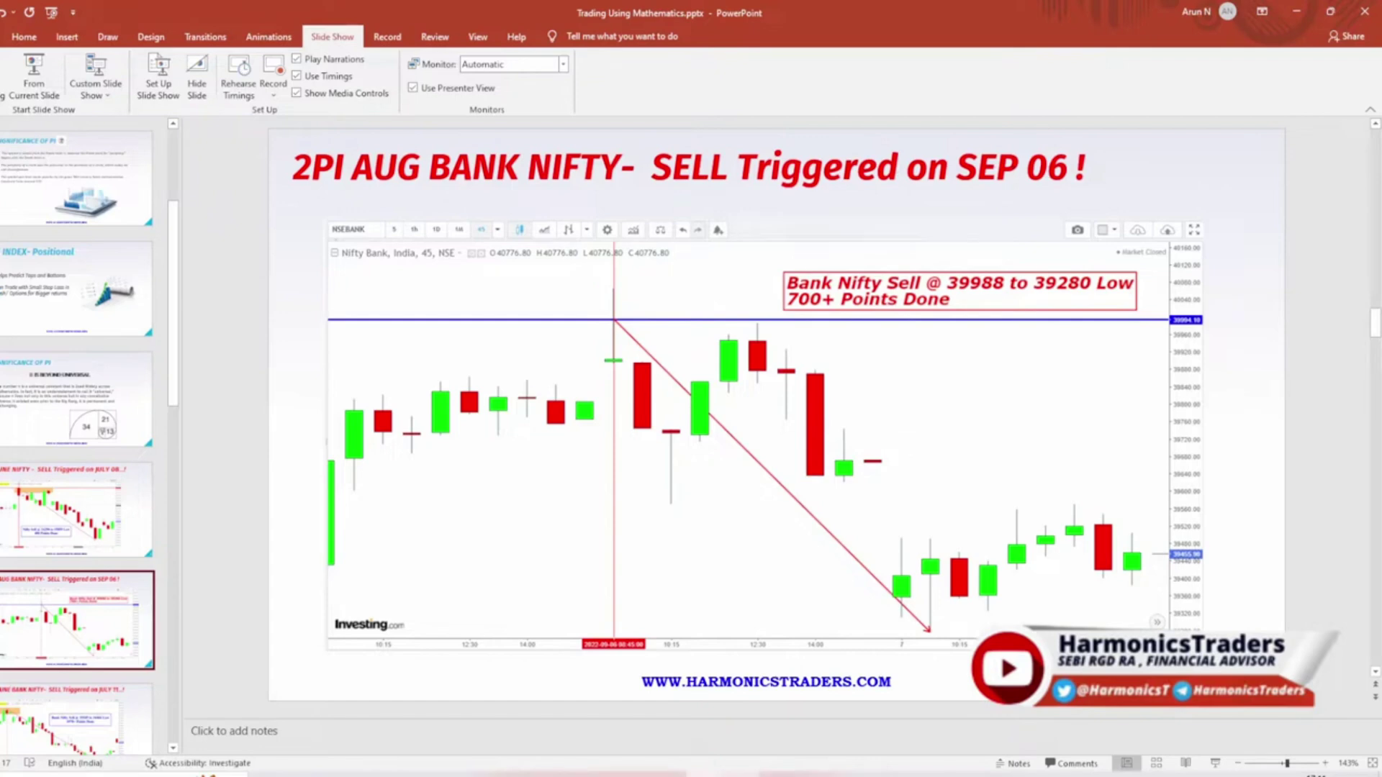
key(alt+Tab)
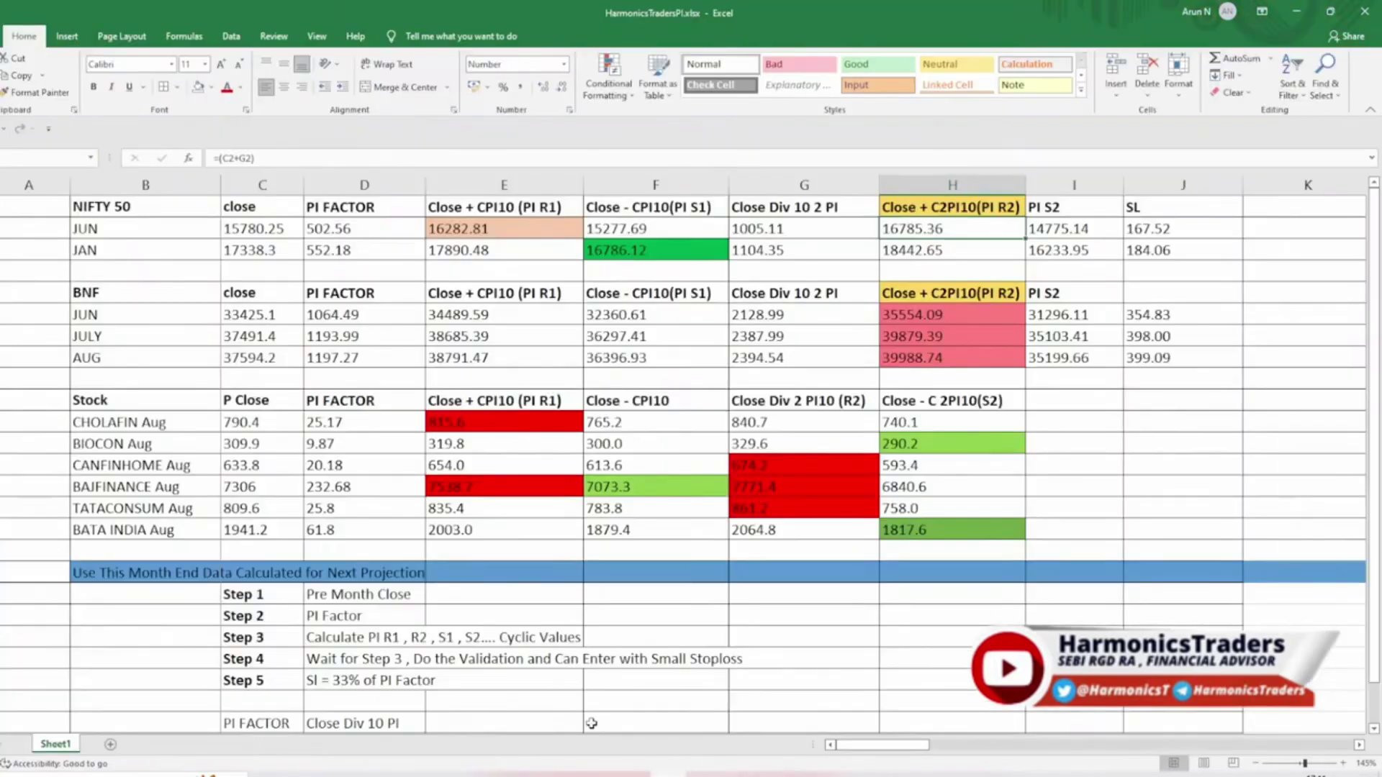
click(247, 356)
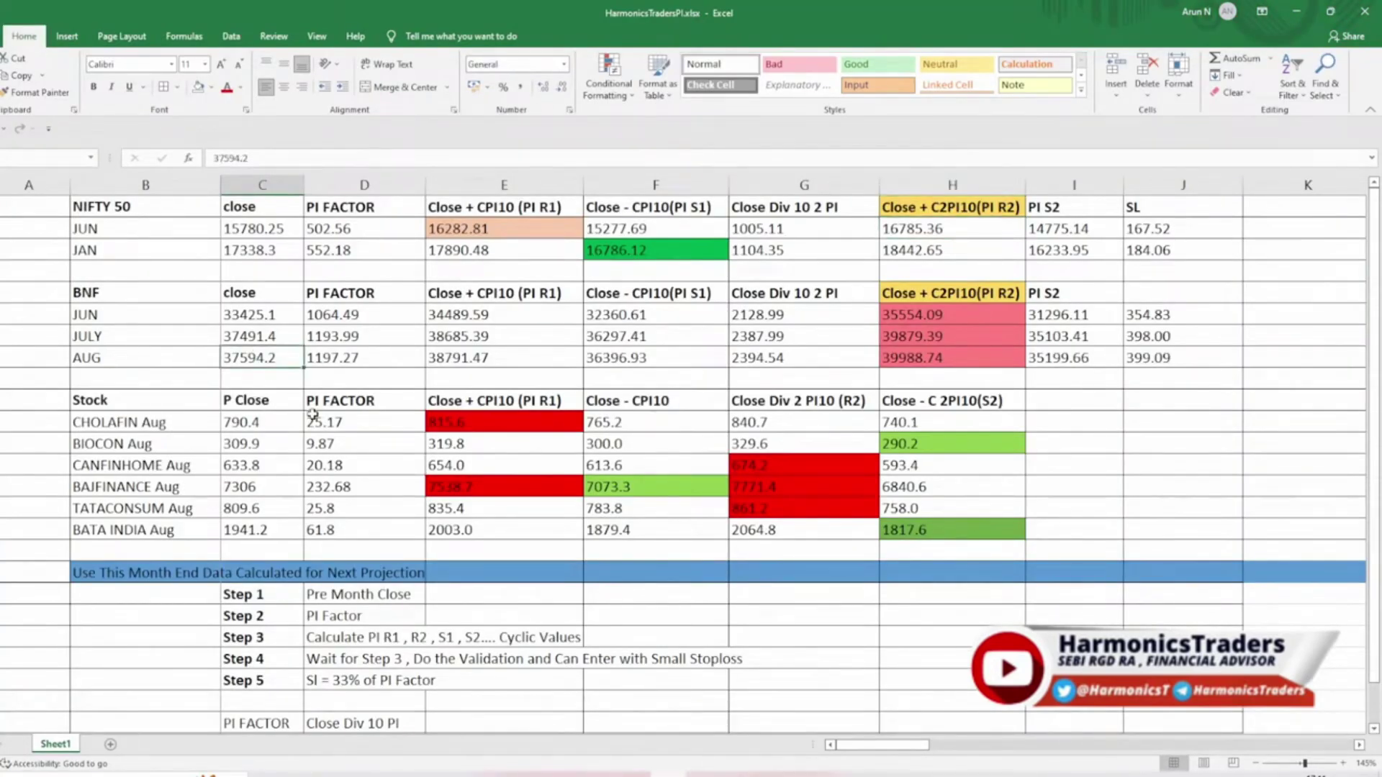
click(359, 361)
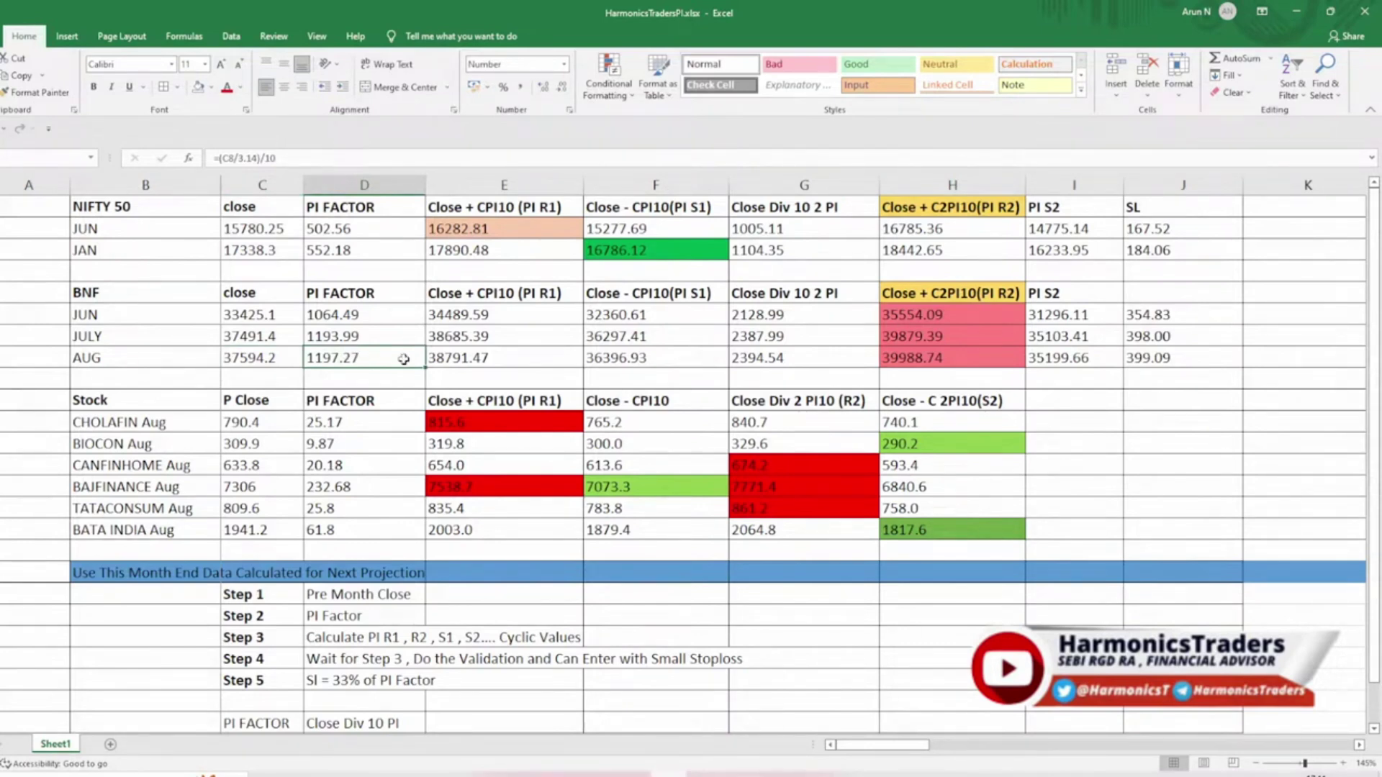
click(460, 351)
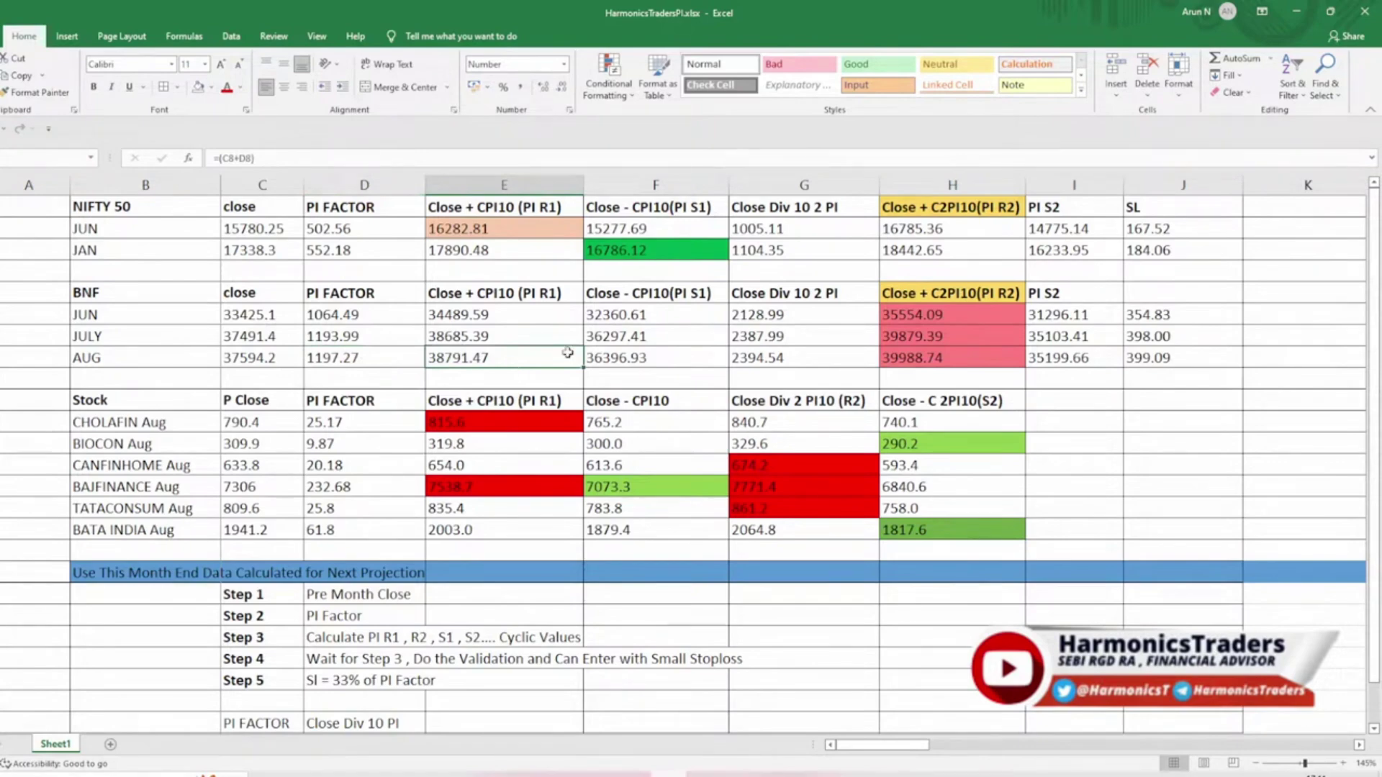
click(375, 358)
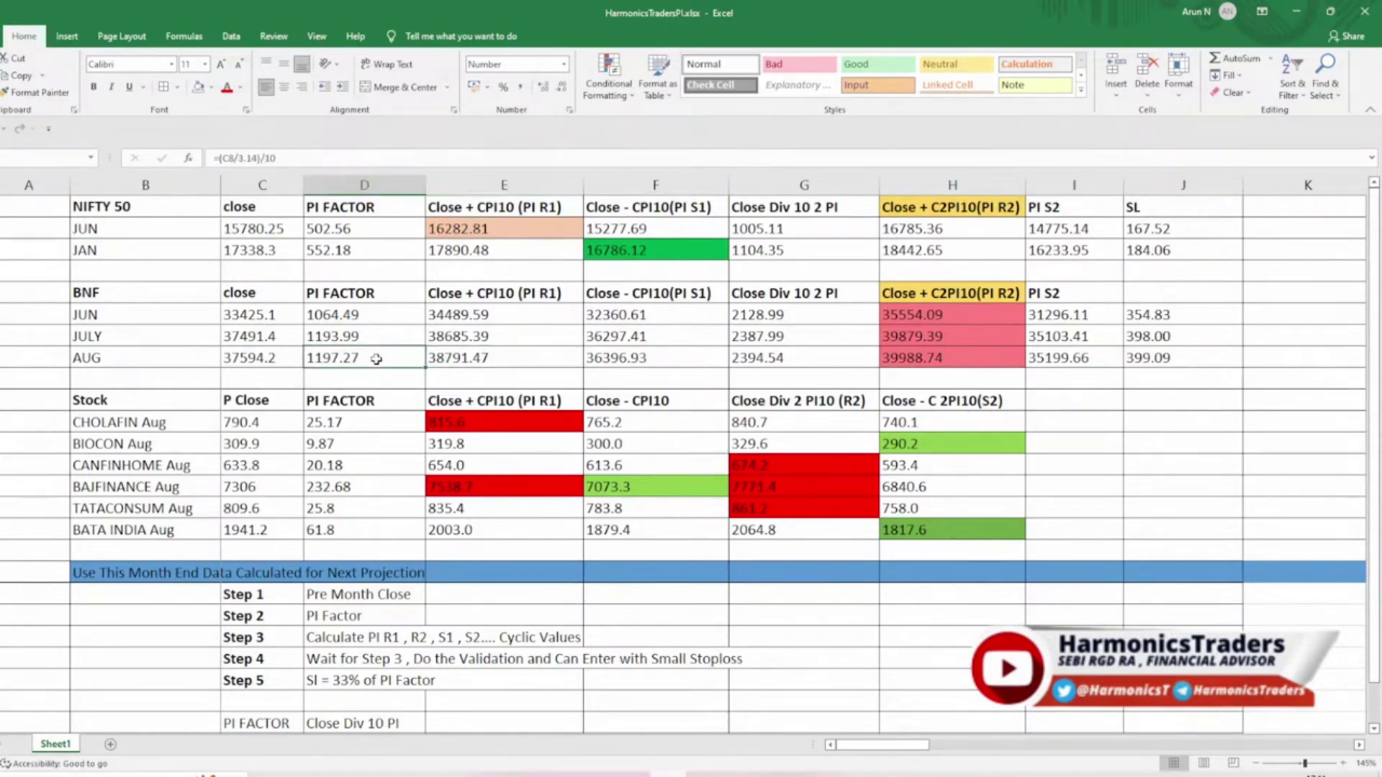
ctrl+click(486, 357)
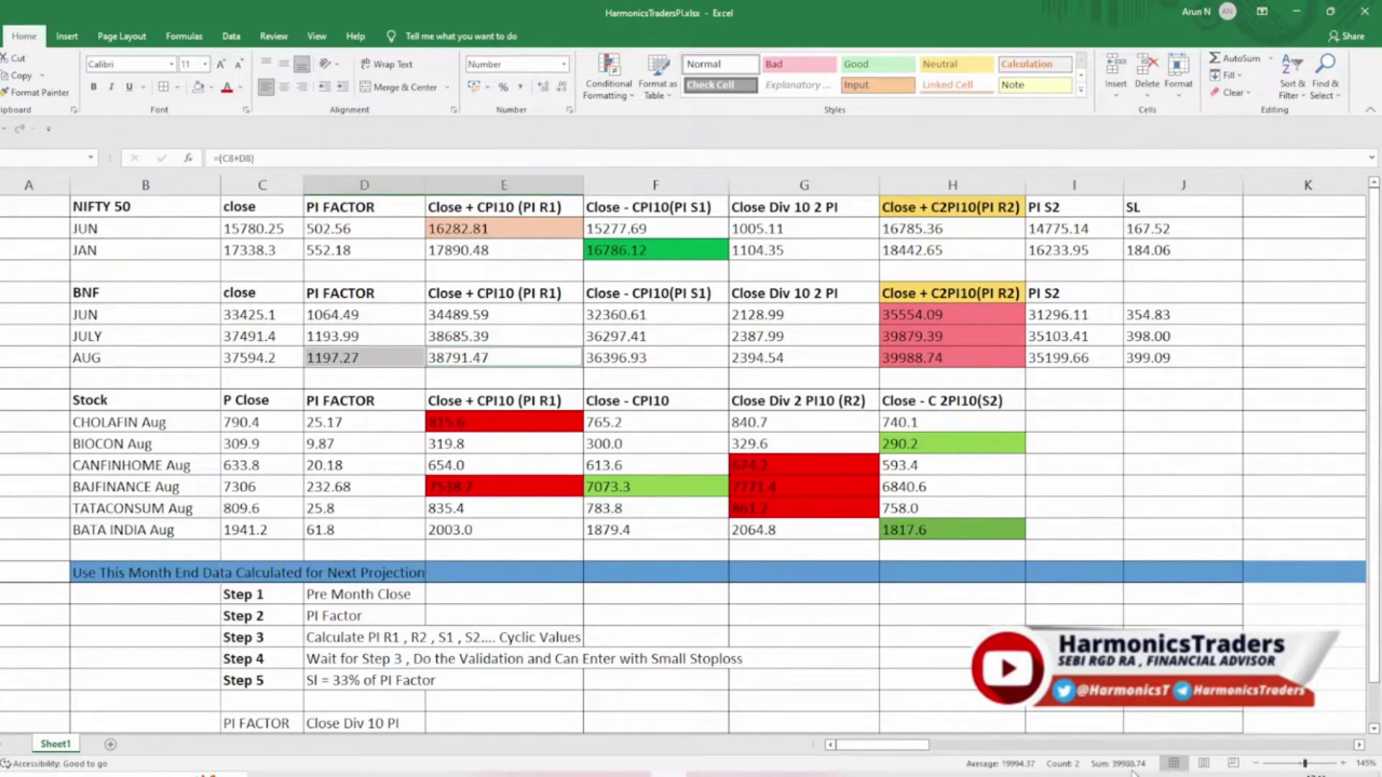
click(919, 359)
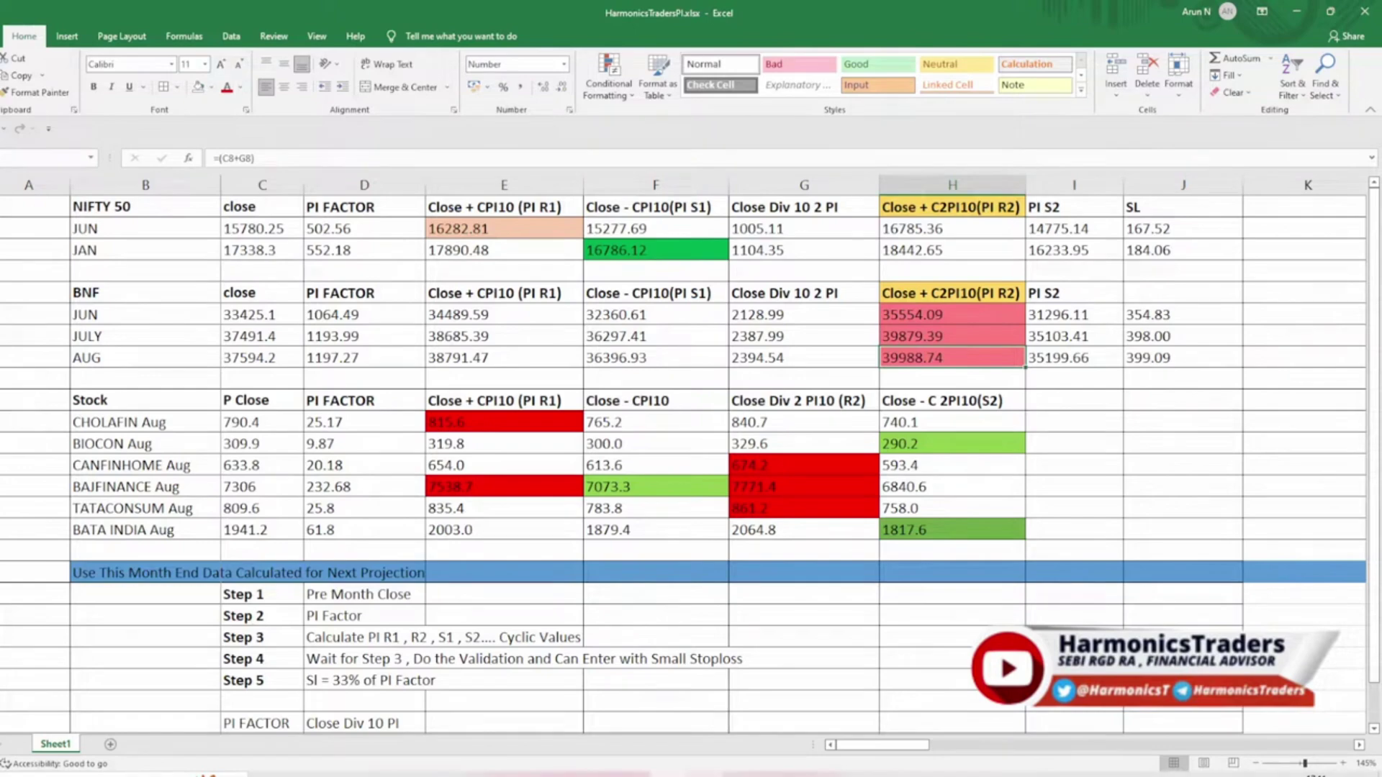
key(alt+Tab)
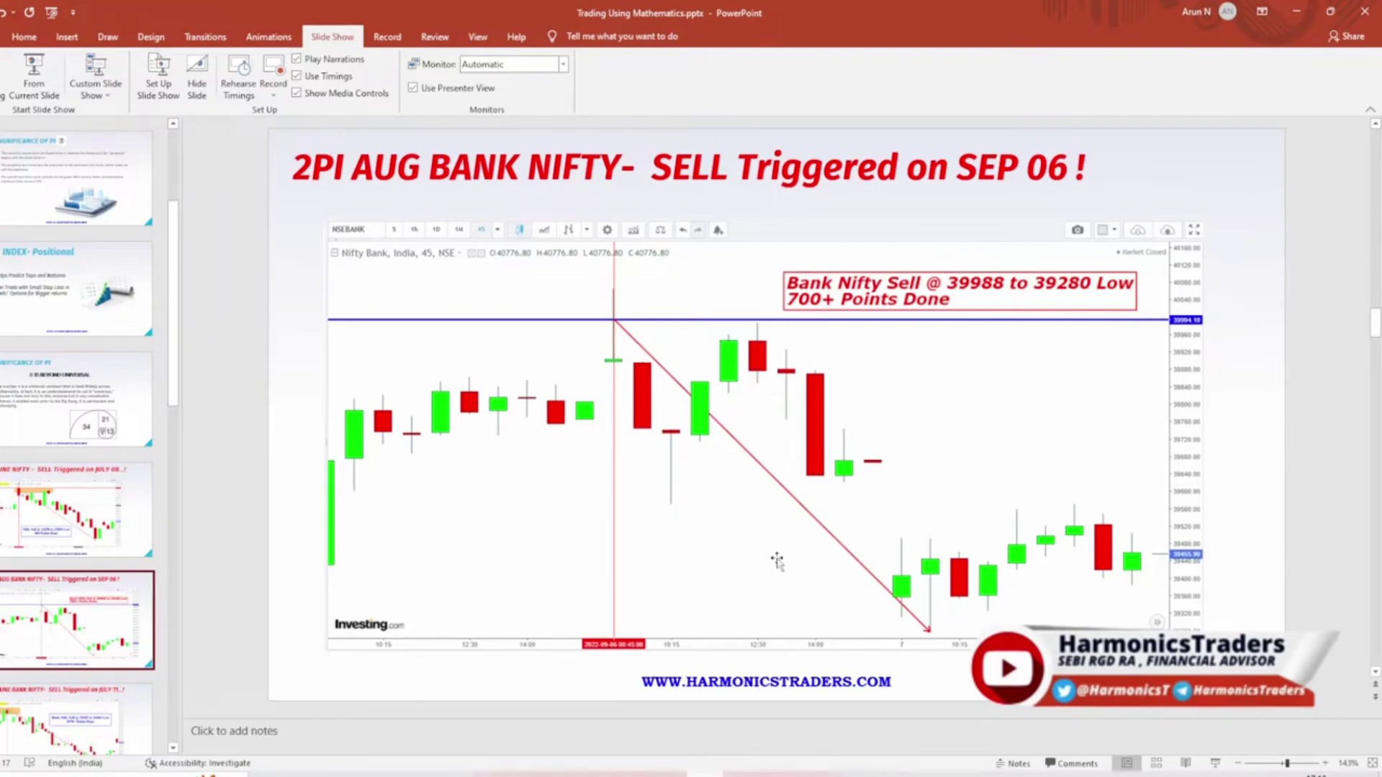
key(alt+Tab)
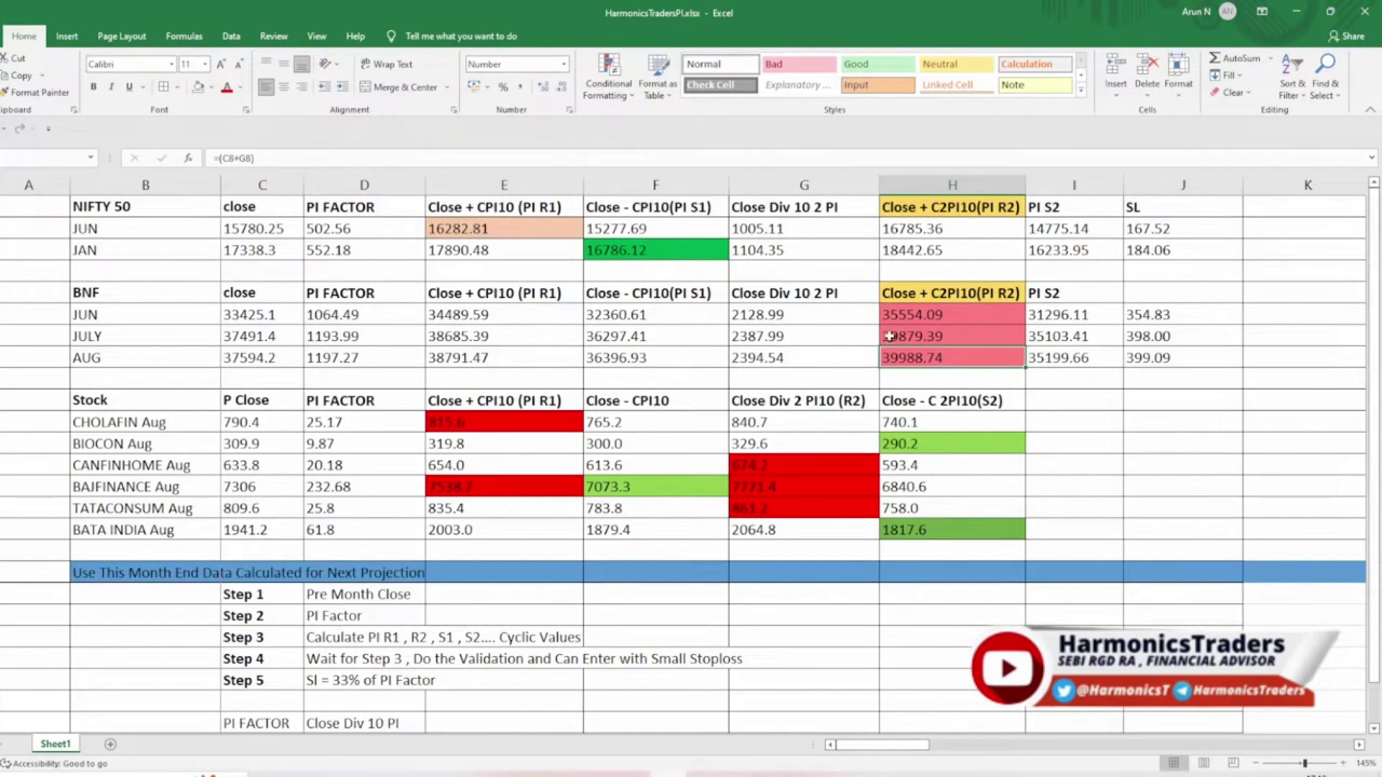
click(1091, 419)
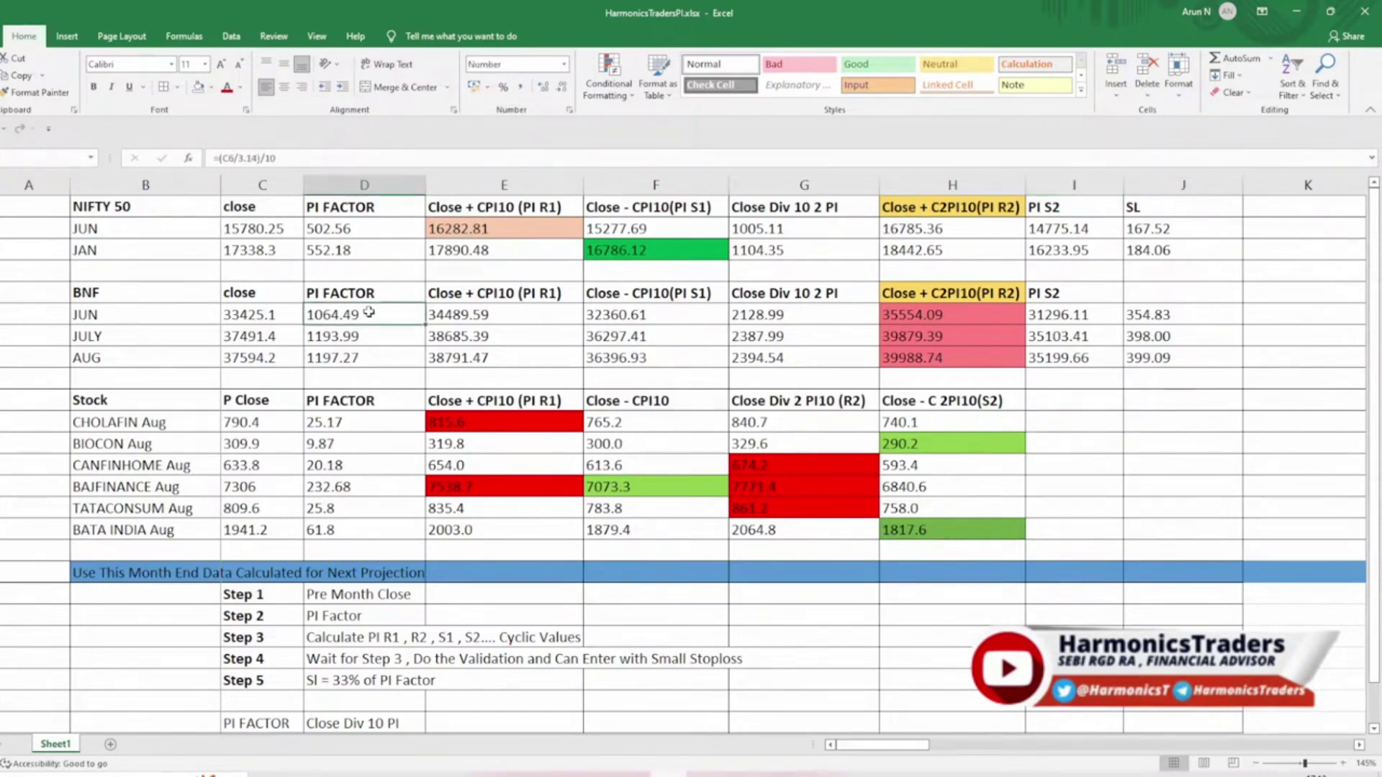
click(488, 314)
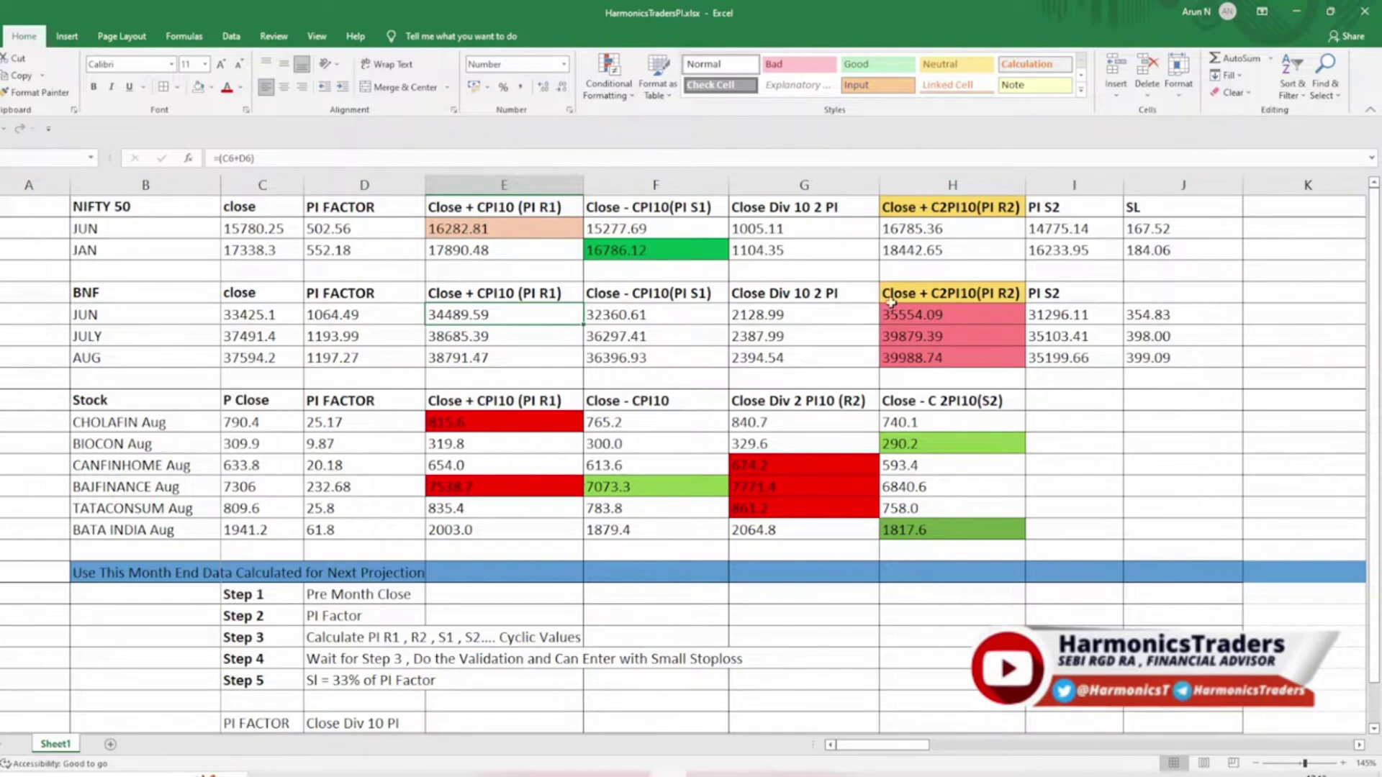
click(1181, 318)
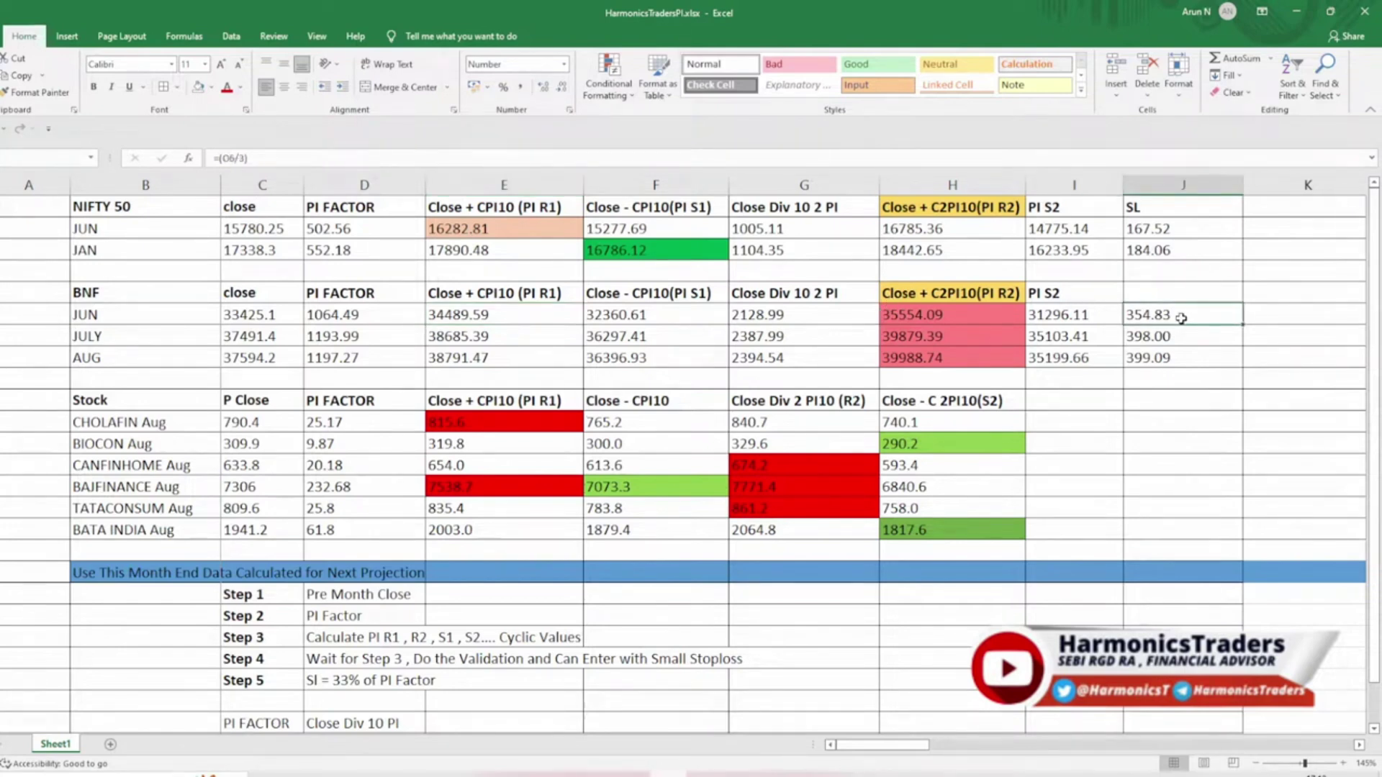
click(376, 319)
click(1198, 317)
click(403, 228)
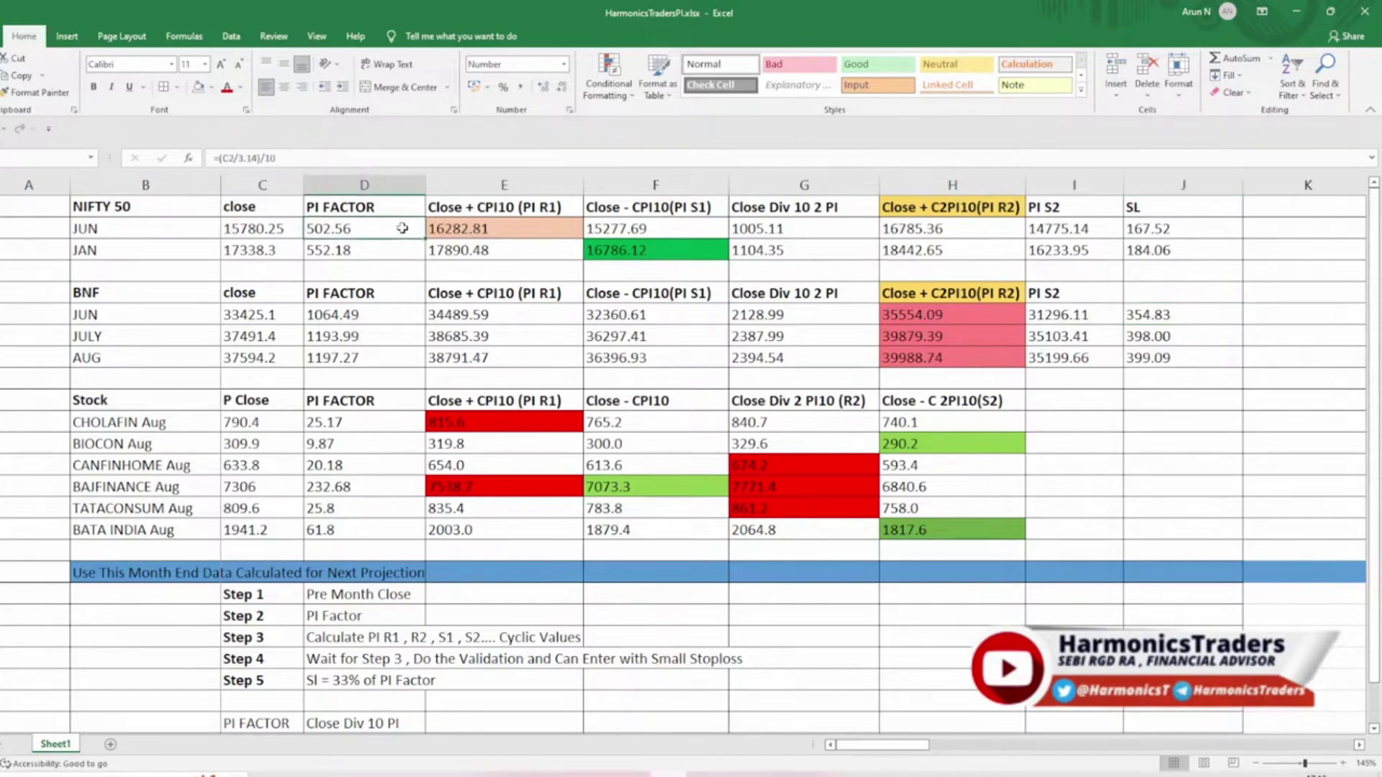
click(1191, 228)
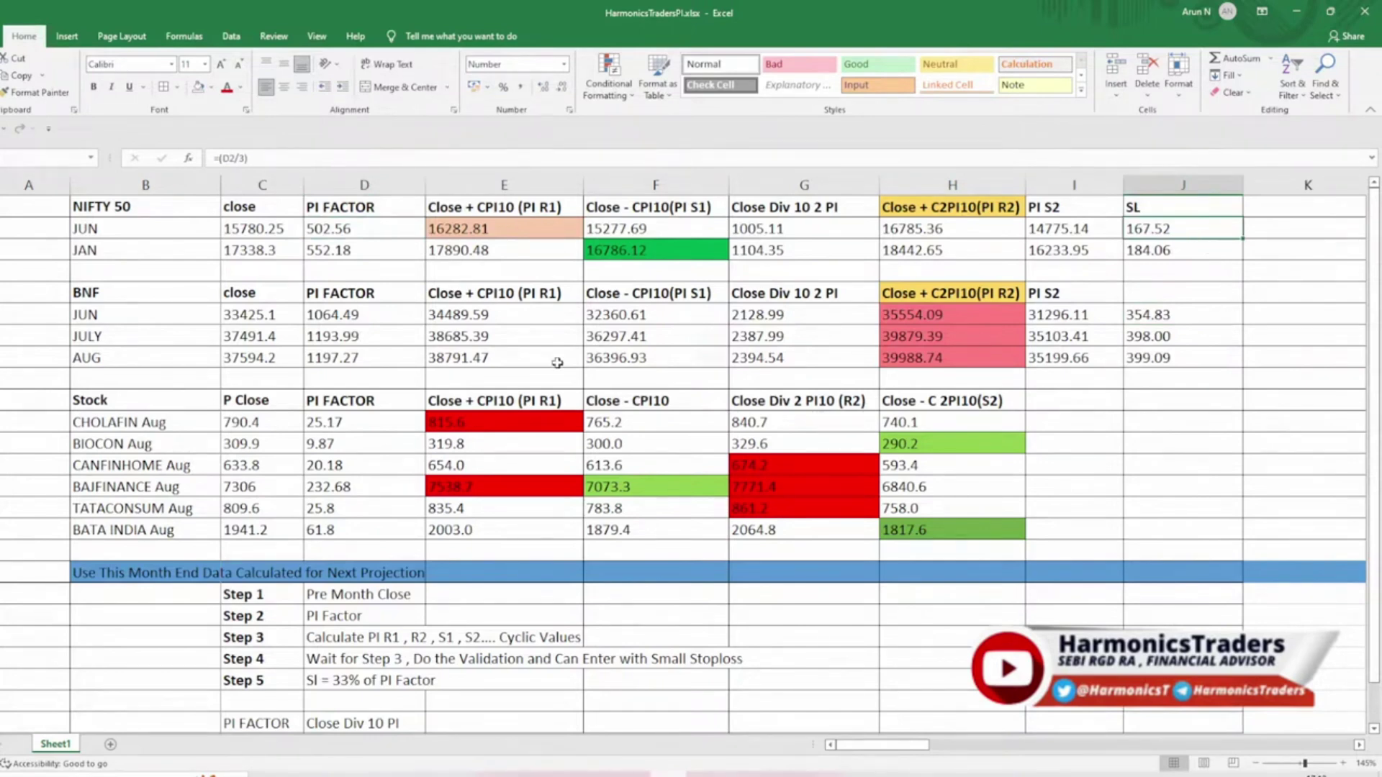
click(10, 444)
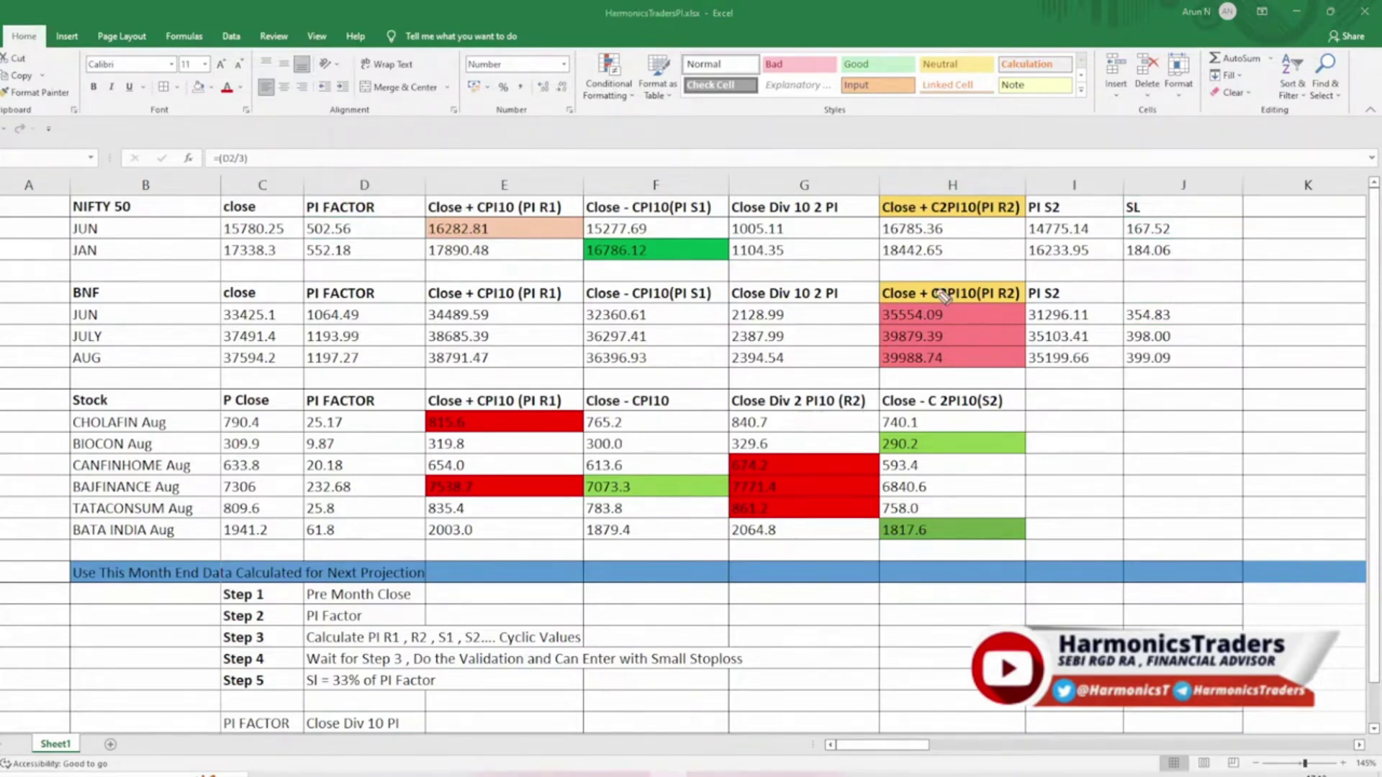
mouse_move(1170, 216)
mouse_down()
mouse_move(1184, 216)
mouse_move(1220, 334)
mouse_move(1153, 400)
mouse_up()
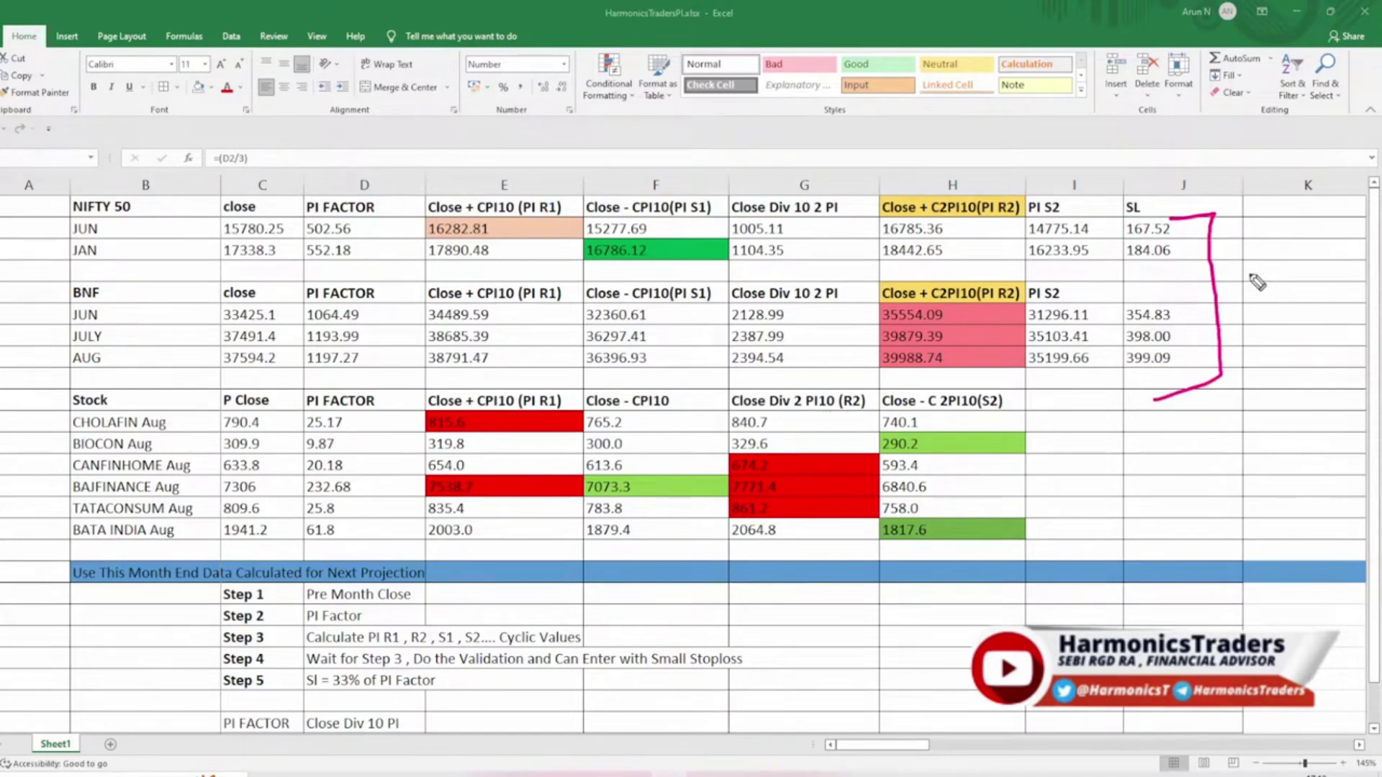
mouse_move(1143, 458)
mouse_down()
mouse_move(1128, 469)
mouse_move(1164, 492)
mouse_move(1147, 536)
mouse_move(1156, 524)
mouse_move(1176, 534)
mouse_up()
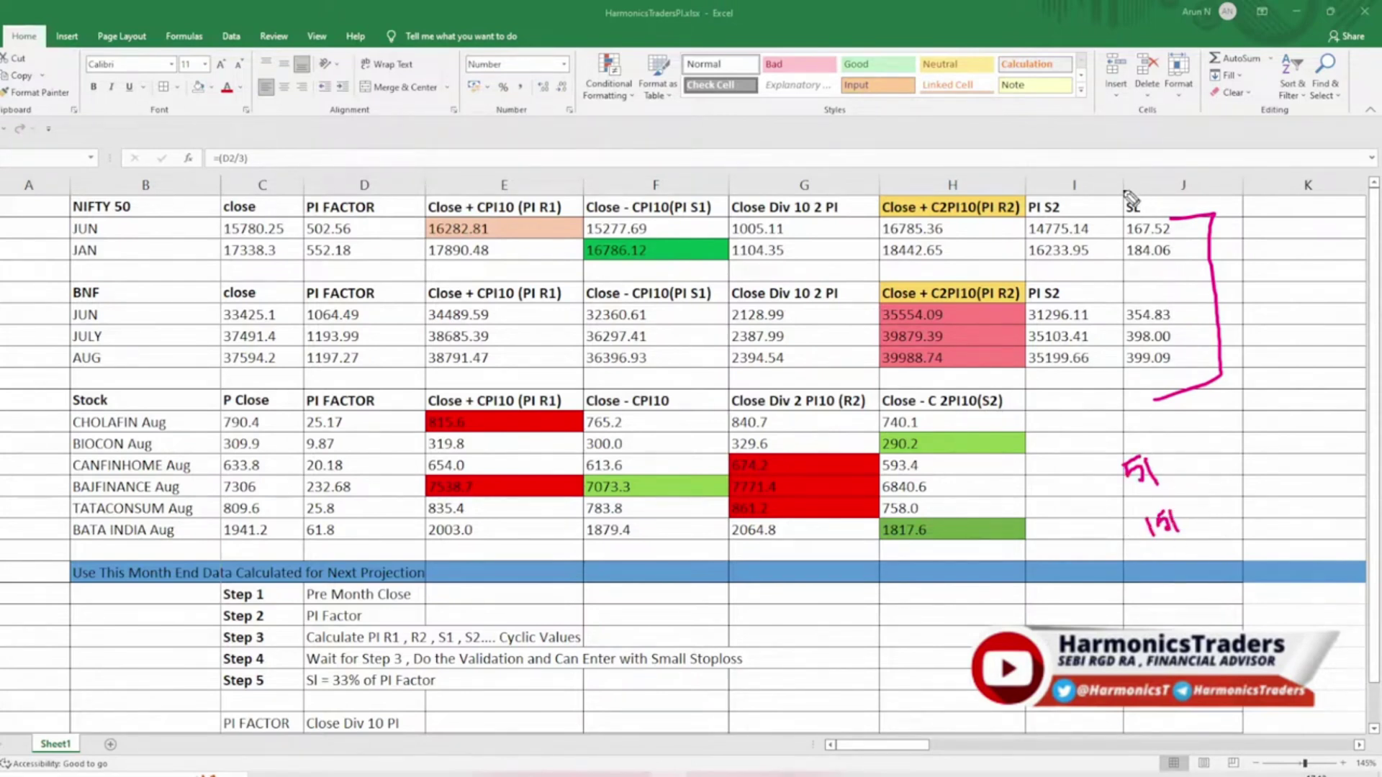
mouse_move(1113, 219)
mouse_down()
mouse_move(1173, 216)
mouse_move(1112, 403)
mouse_move(1190, 396)
mouse_up()
drag(1229, 205, 1218, 216)
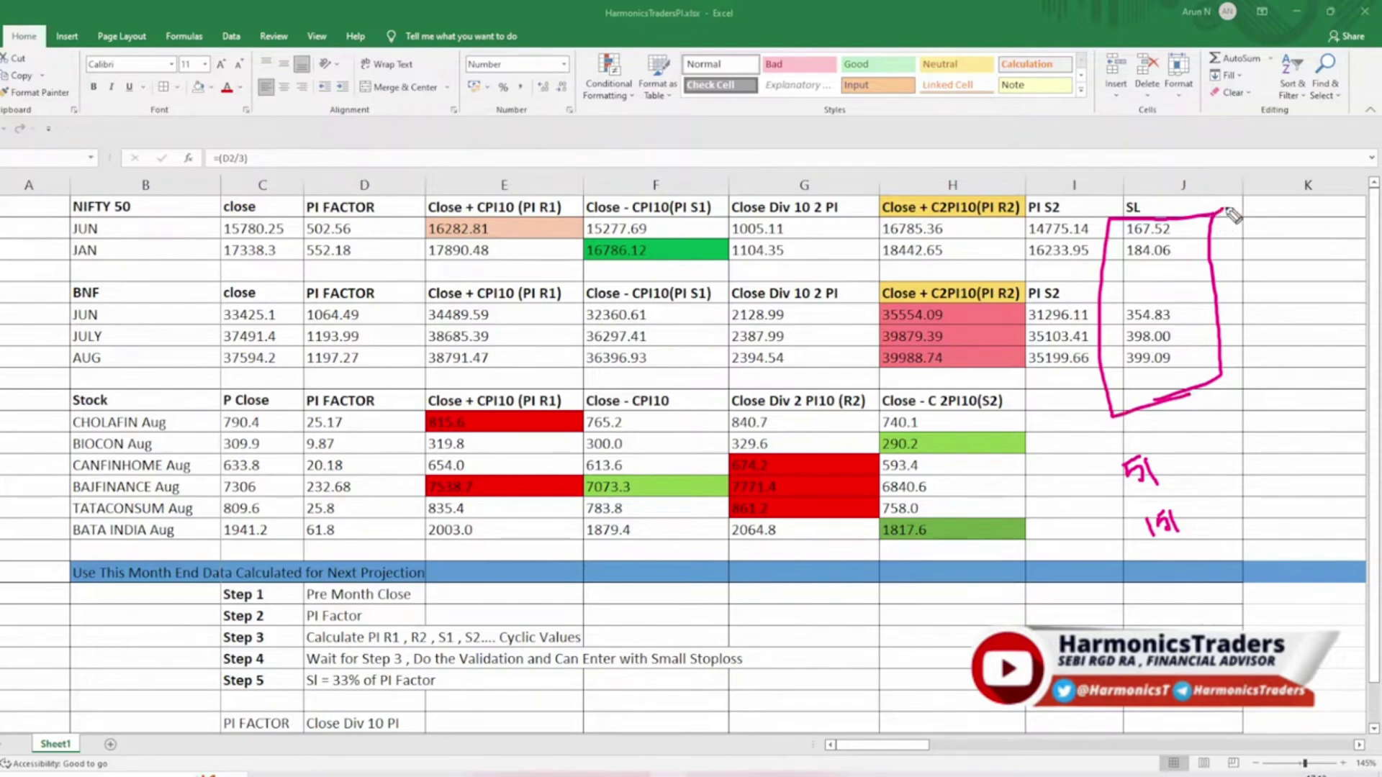
mouse_move(1111, 216)
mouse_down()
mouse_move(1188, 164)
mouse_move(1267, 155)
mouse_move(1223, 207)
mouse_up()
mouse_move(1264, 156)
mouse_down()
mouse_move(1283, 252)
mouse_move(1224, 372)
mouse_up()
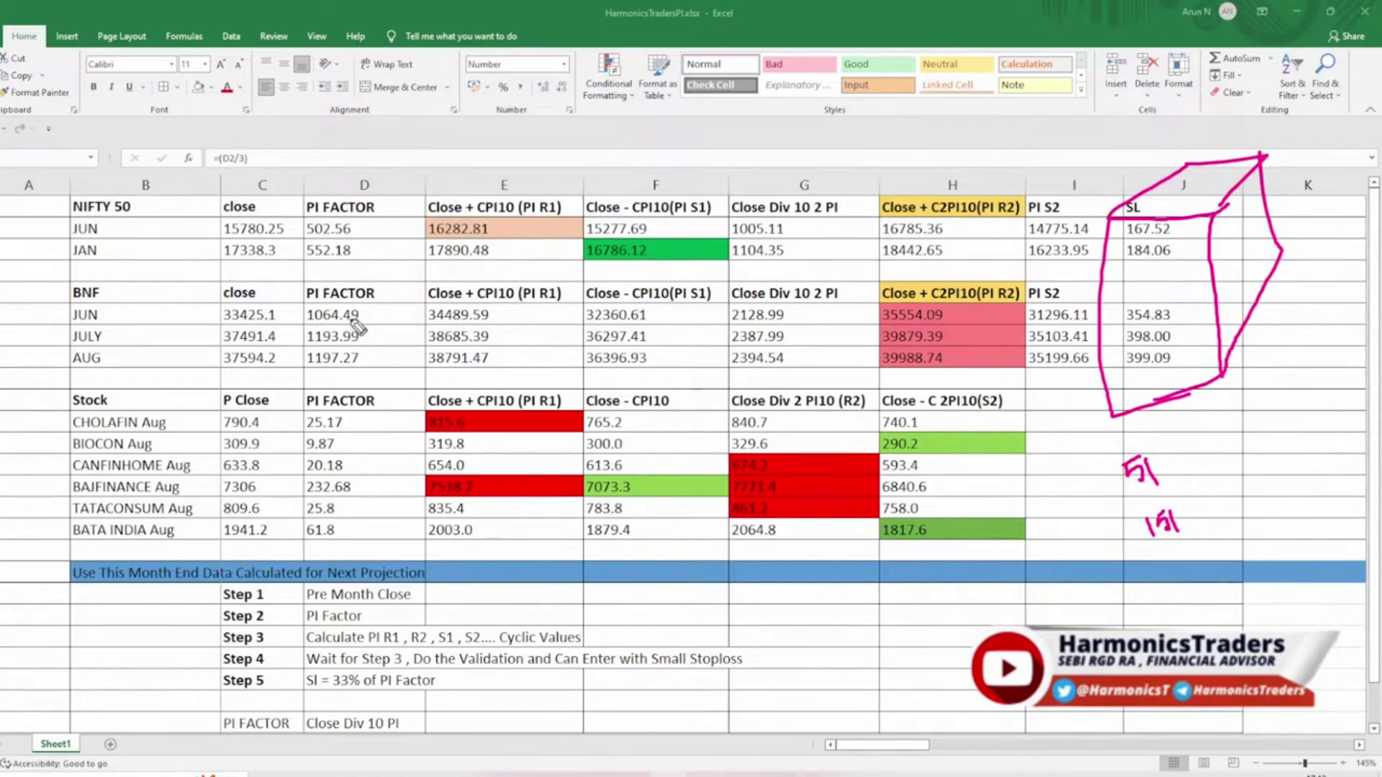
click(375, 308)
drag(375, 308, 368, 377)
mouse_move(387, 346)
mouse_down()
mouse_move(406, 354)
mouse_move(389, 377)
mouse_up()
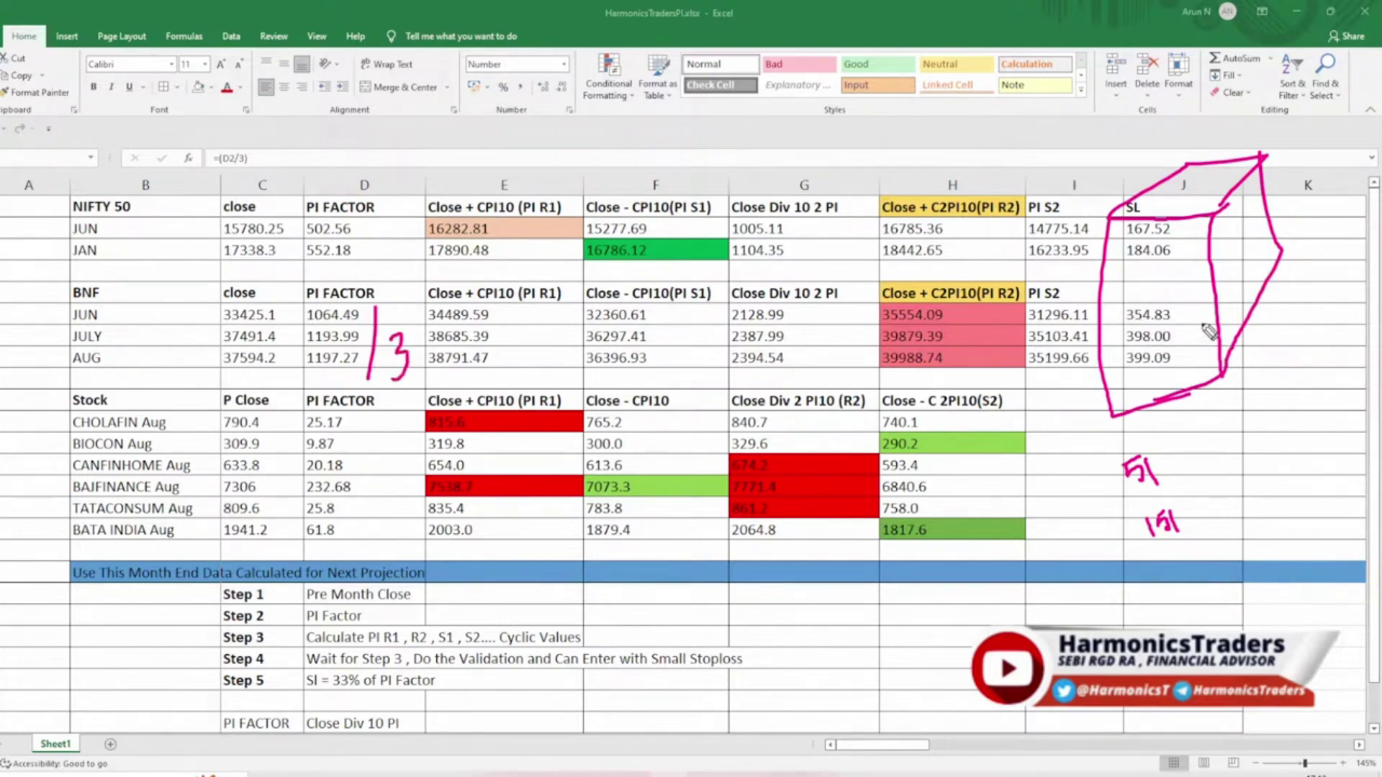
key(e)
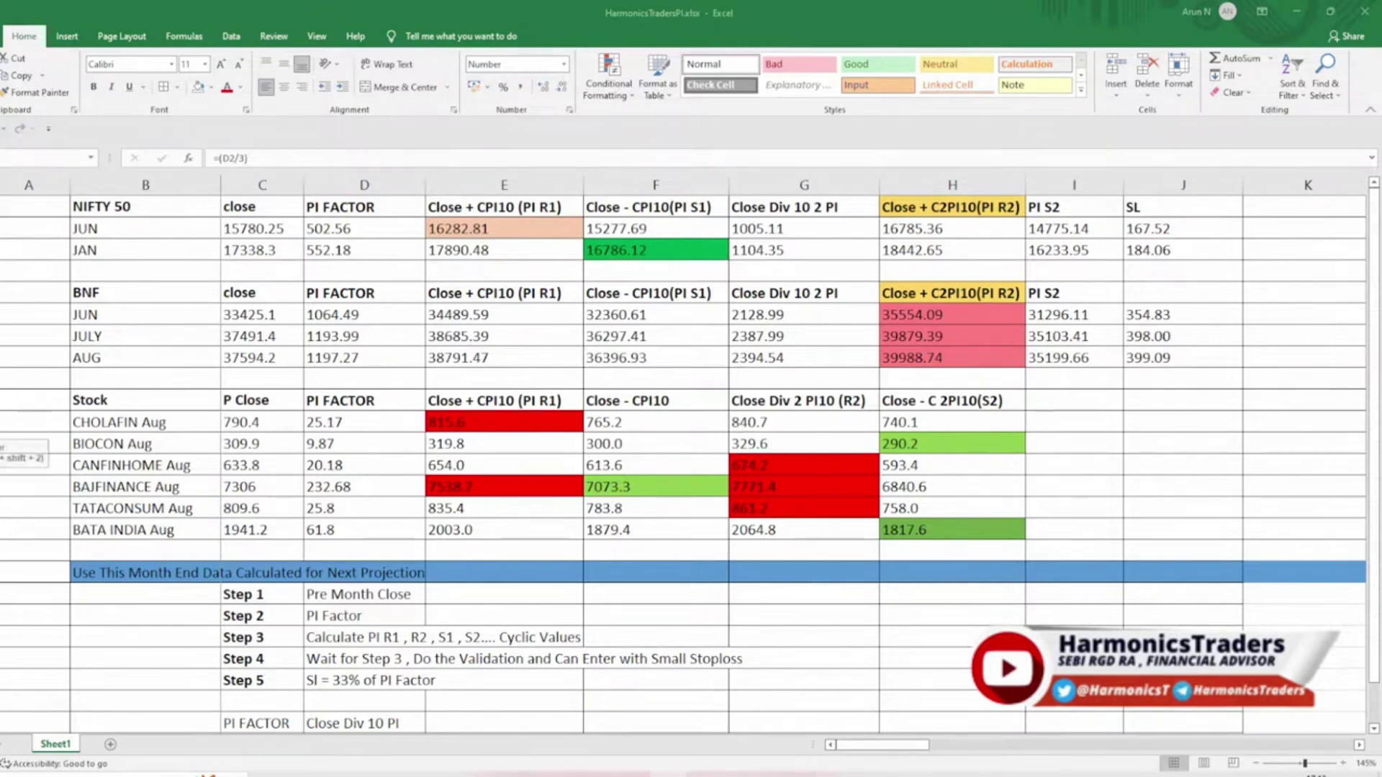
mouse_move(417, 592)
mouse_down()
mouse_move(426, 607)
mouse_move(447, 585)
mouse_up()
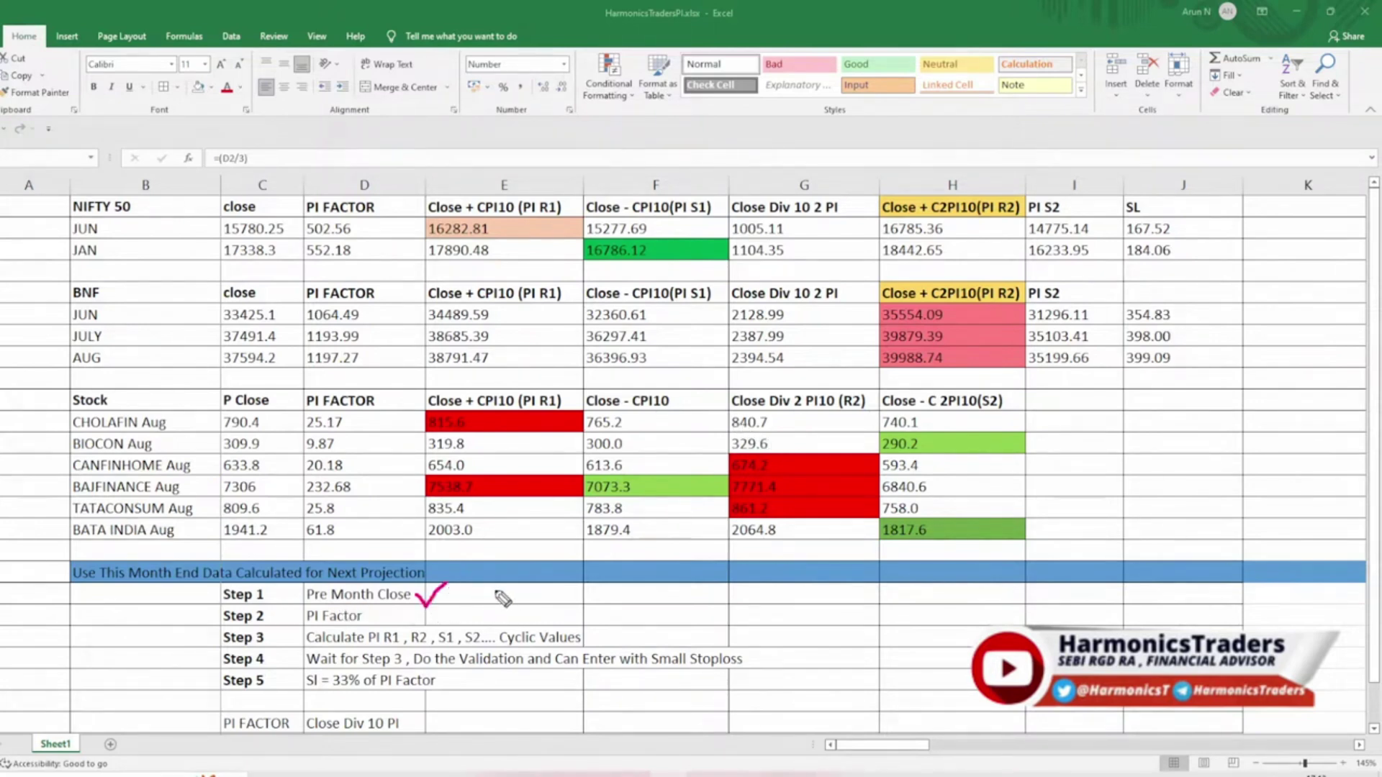
drag(368, 612, 417, 598)
drag(585, 639, 640, 618)
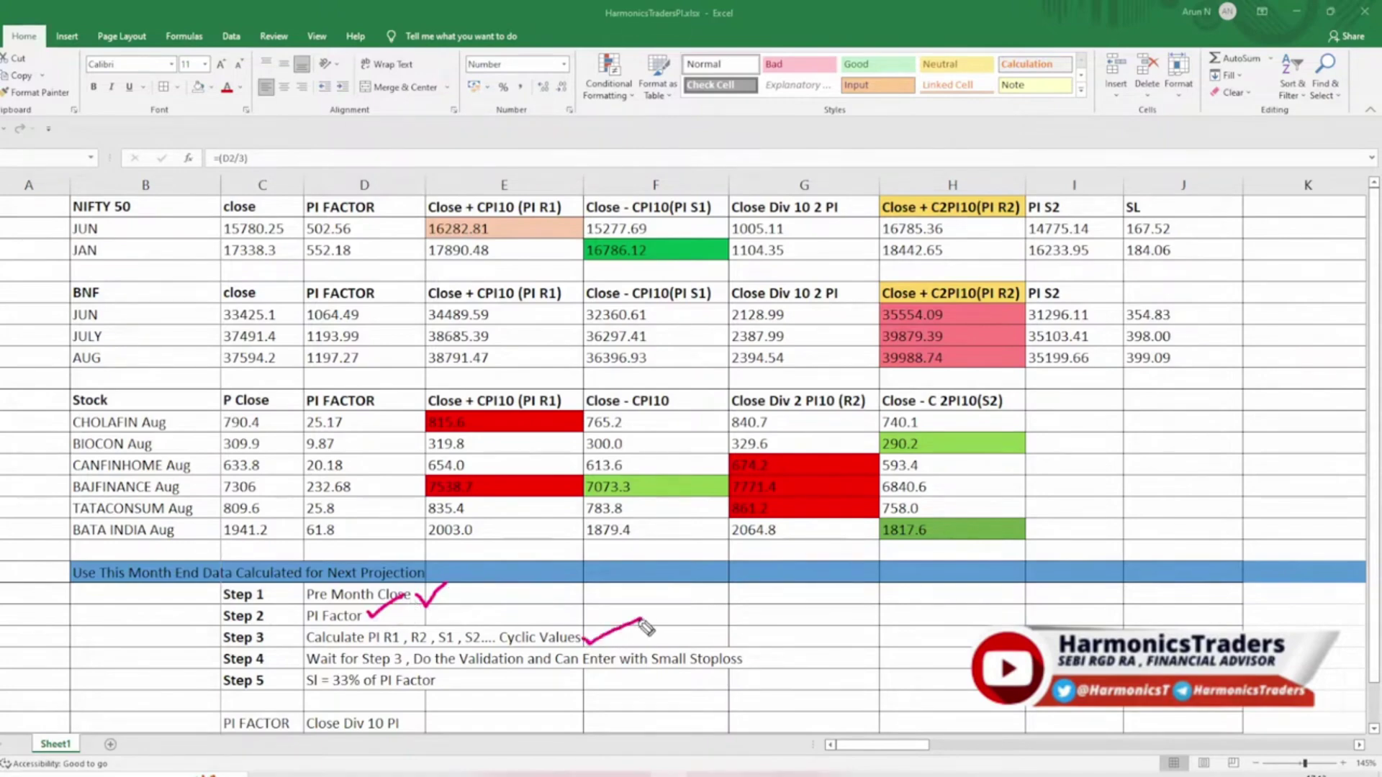
click(668, 362)
drag(911, 376, 934, 366)
drag(666, 364, 674, 358)
drag(323, 693, 391, 695)
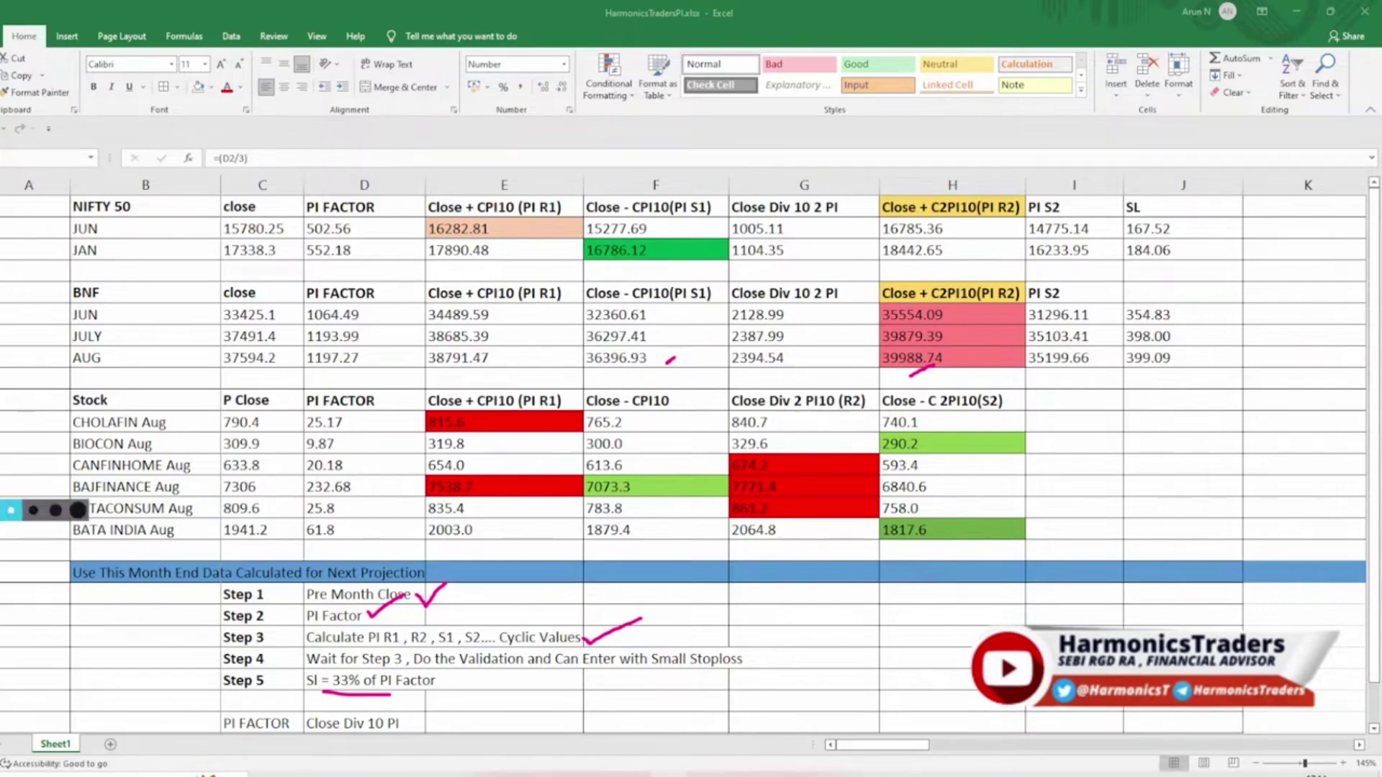
key(Escape)
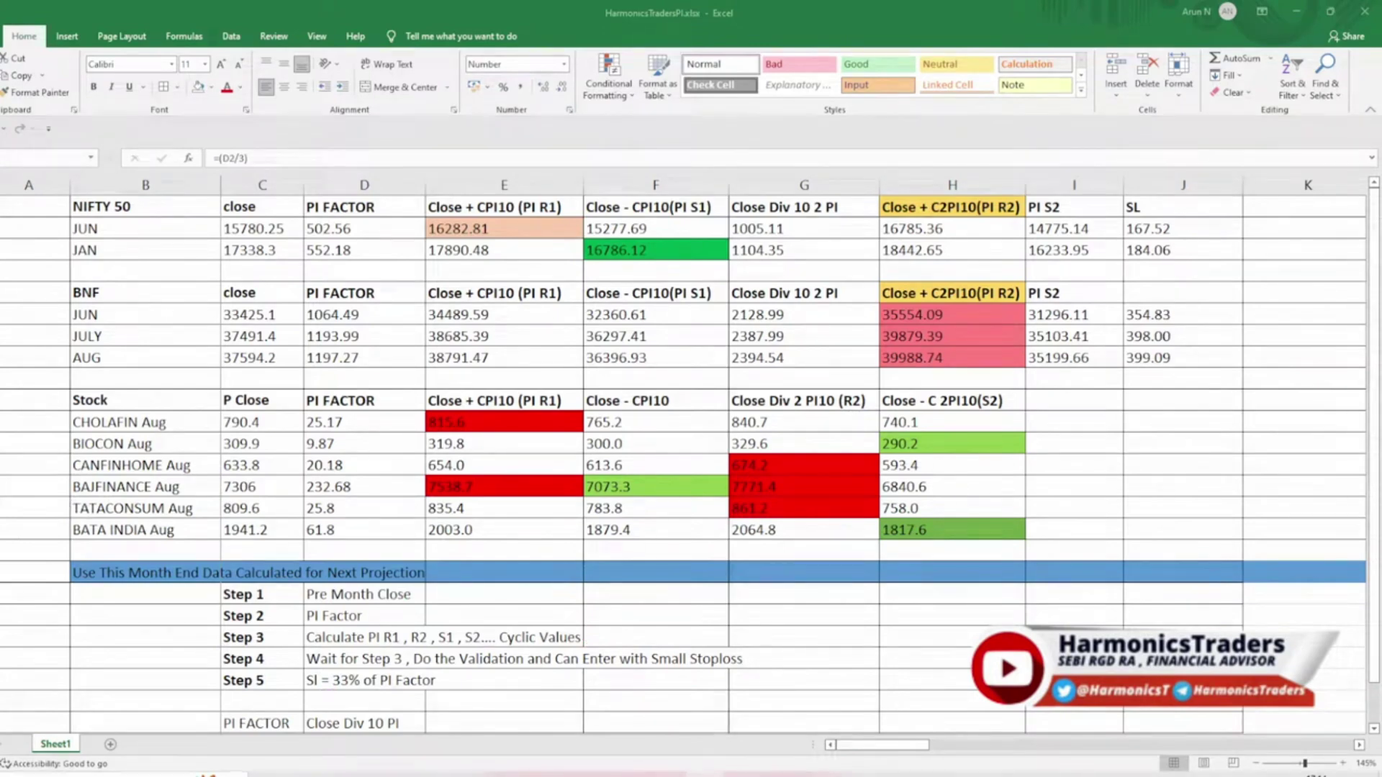
key(alt+Tab)
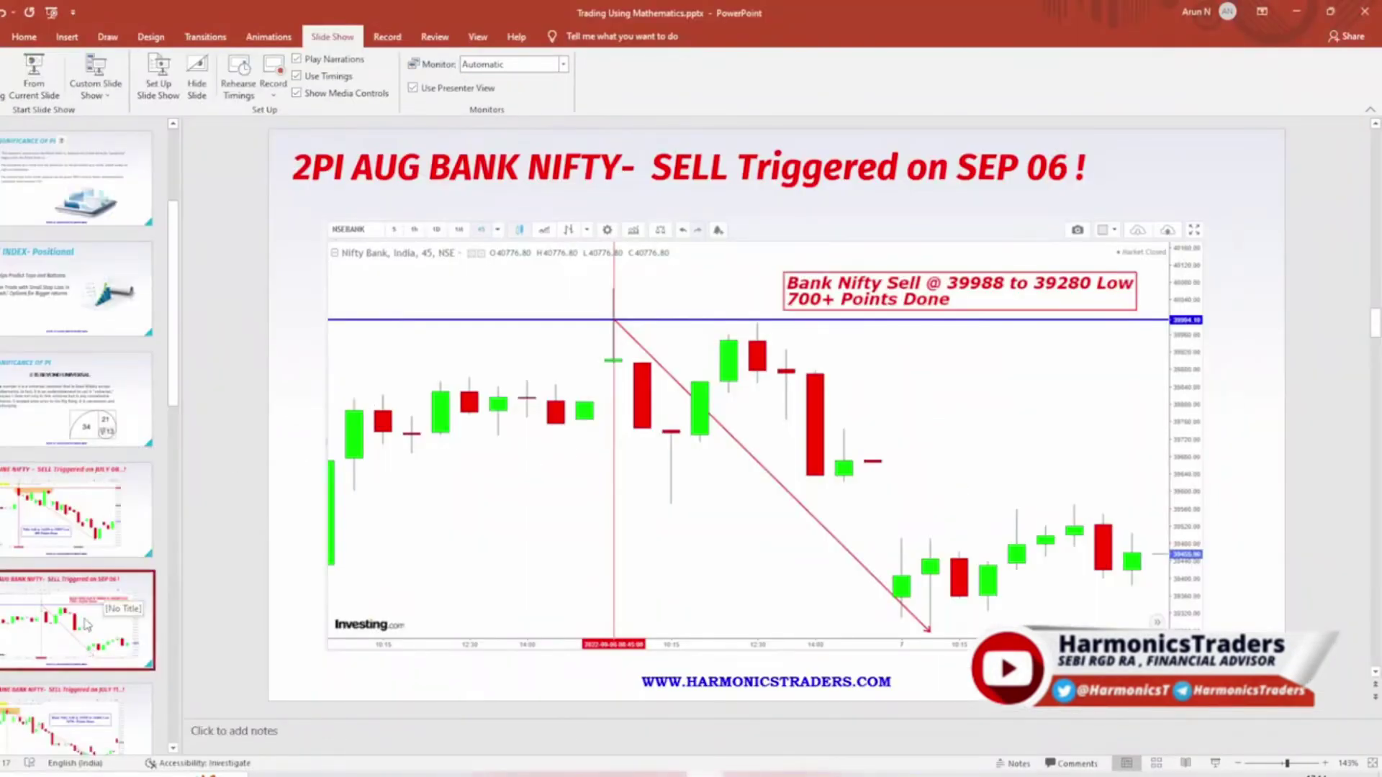
click(72, 709)
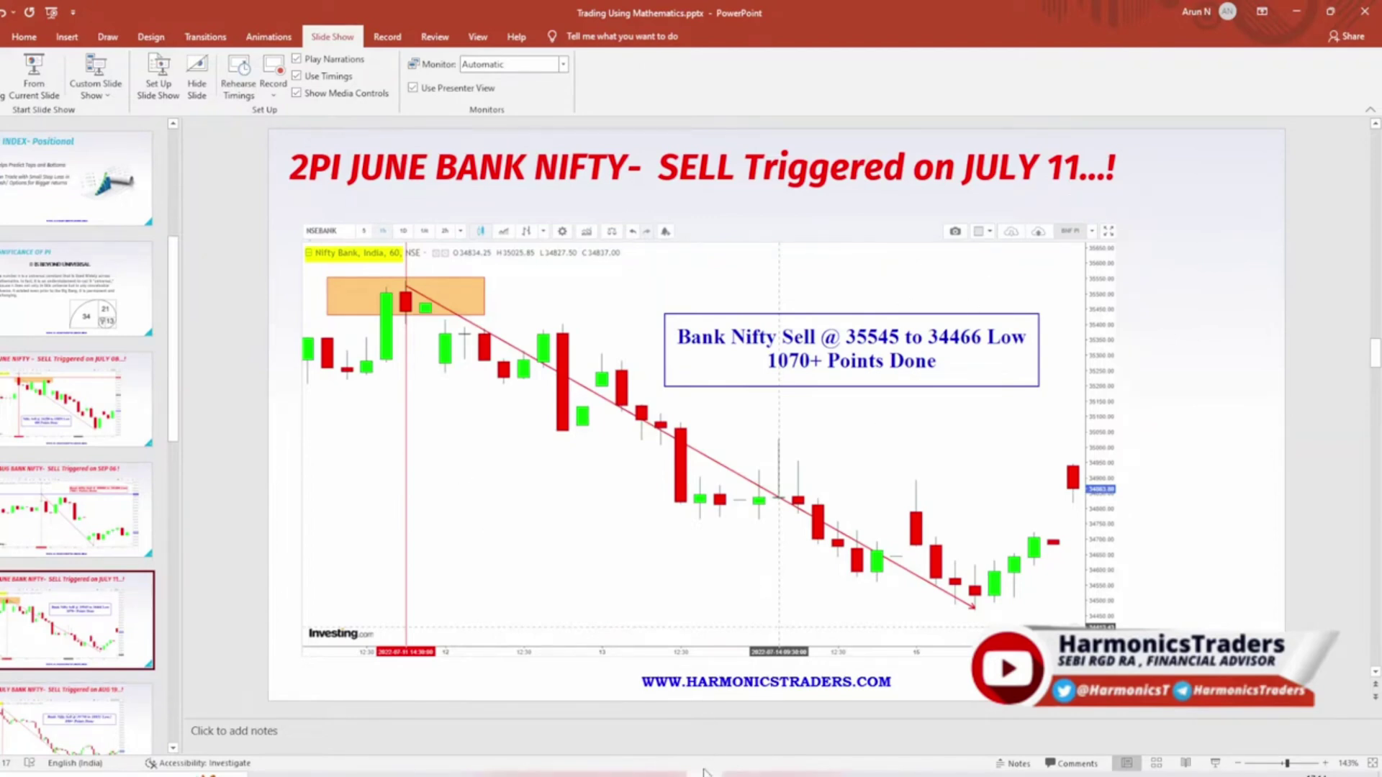
Step: Check the JUN BNF close 33425.1 and H6 2PI level 35554.09, then view the matching slide
click(670, 770)
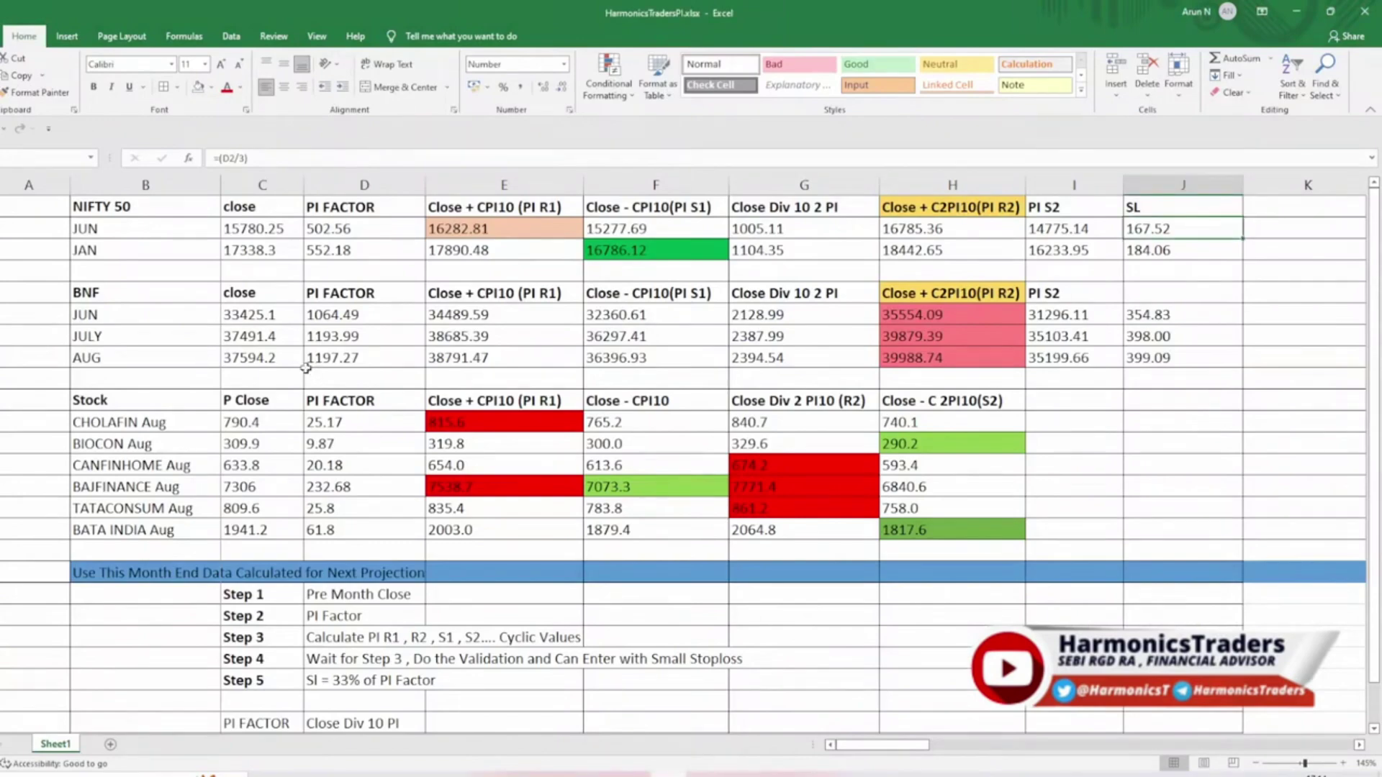
click(263, 316)
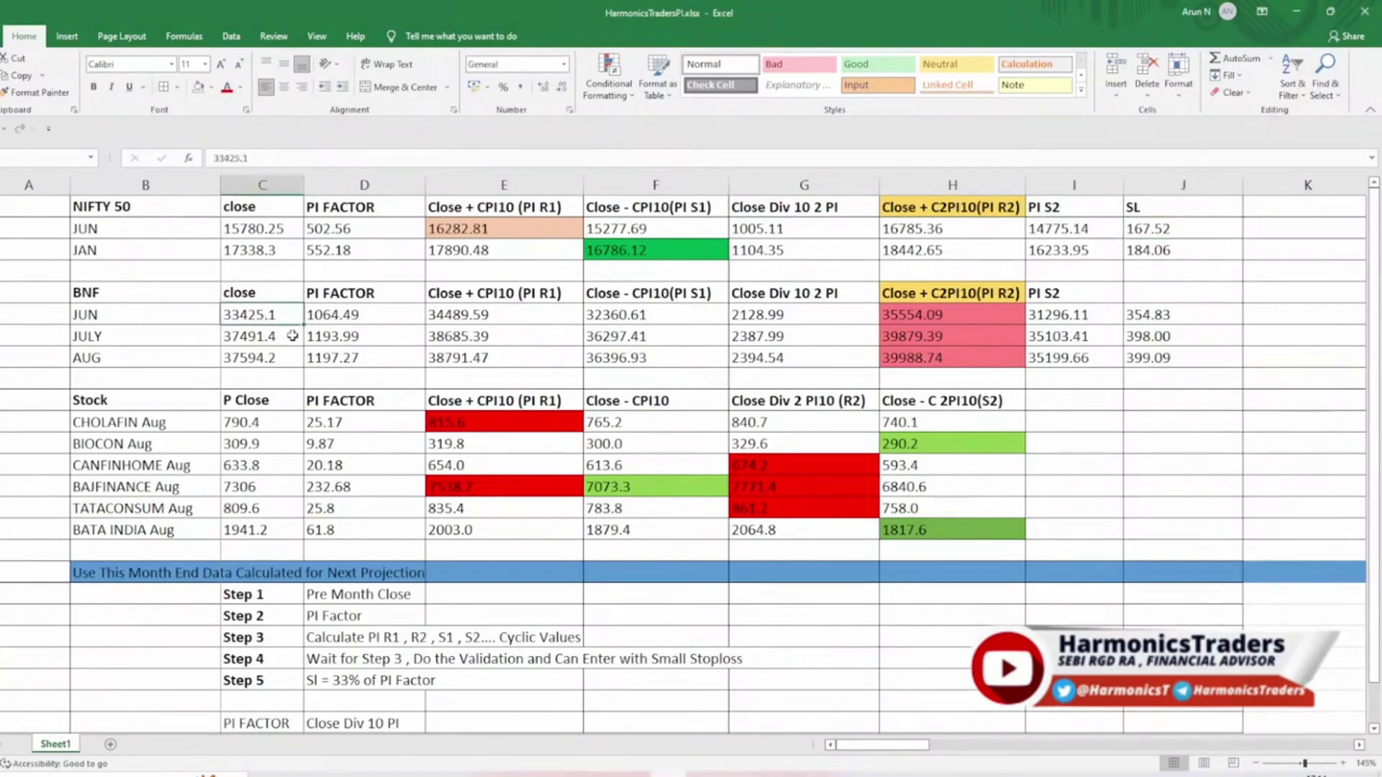
click(992, 316)
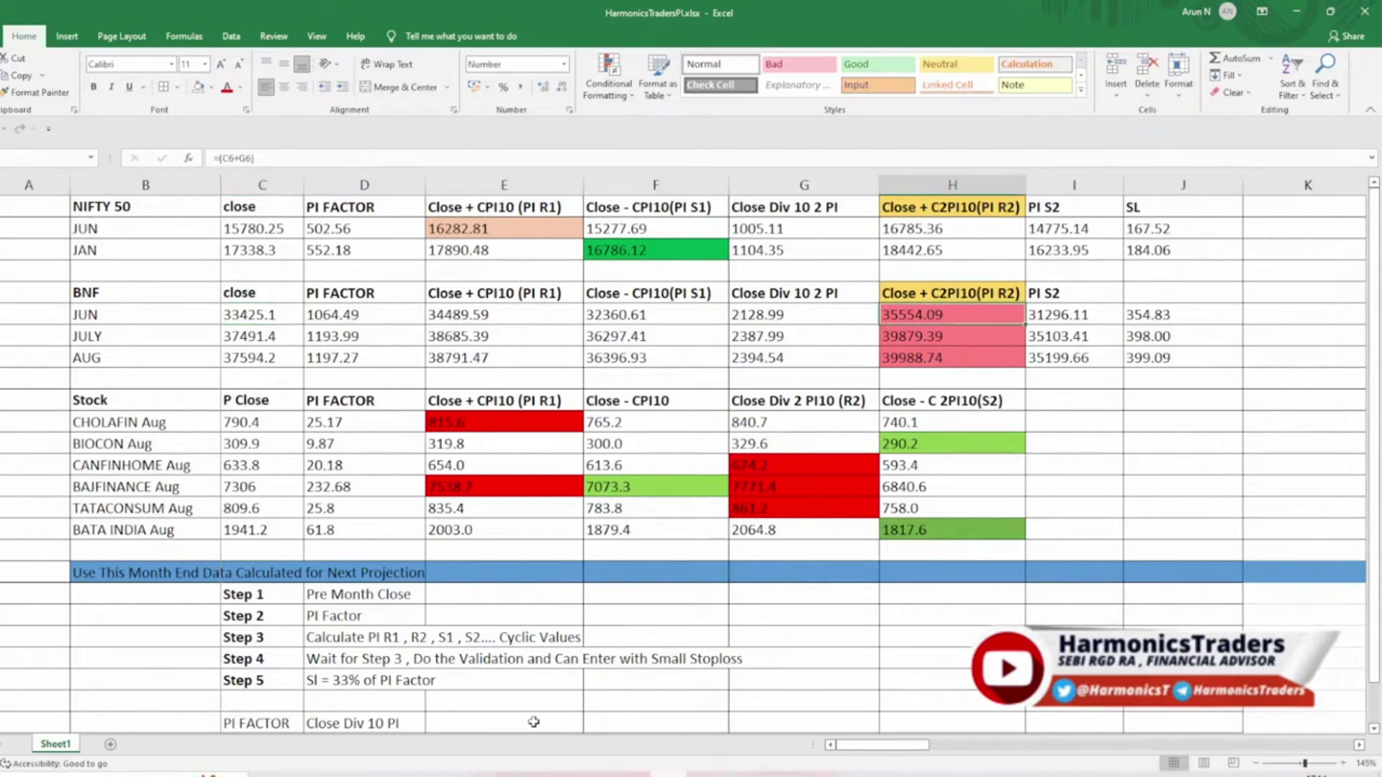
key(alt+Tab)
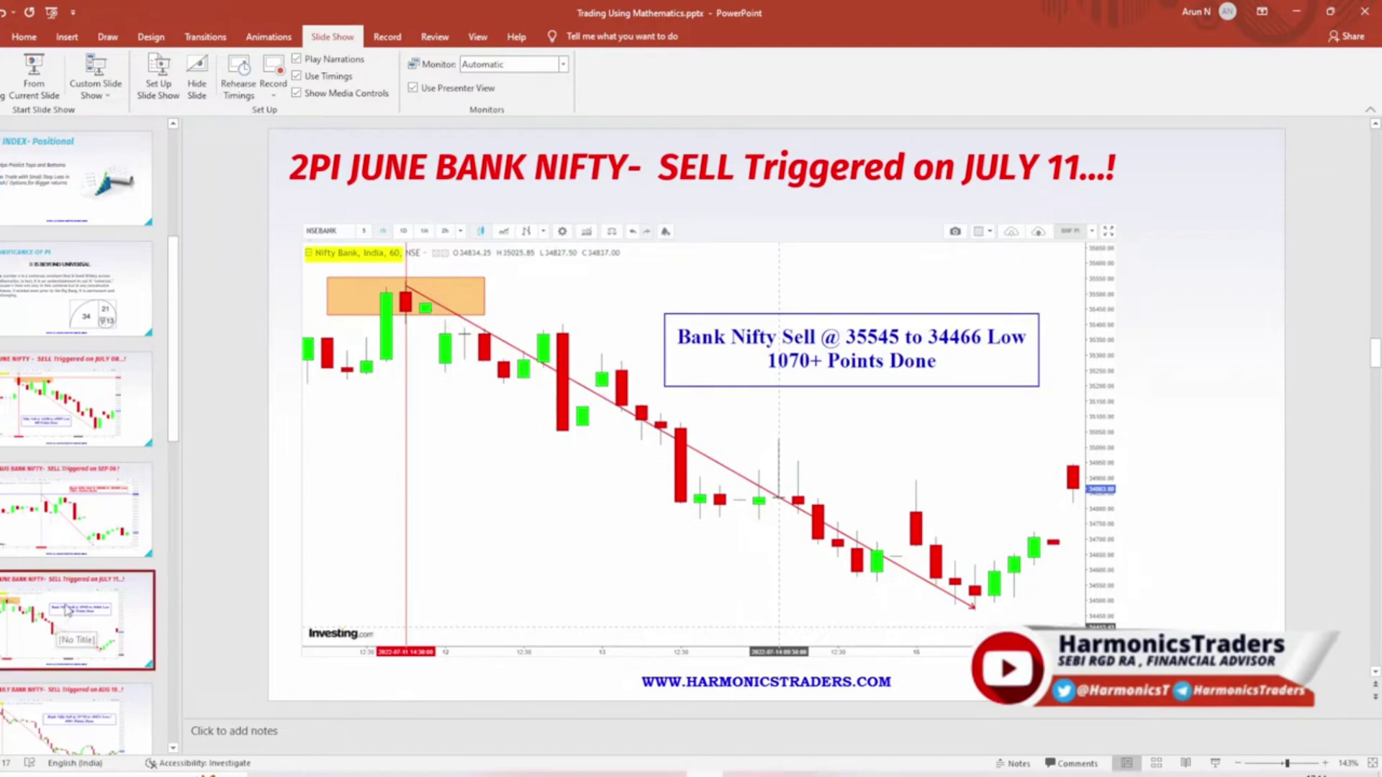
Step: View the 2PI July Bank Nifty sell slide triggered Aug 19, then return to the spreadsheet
scroll(67, 610, down, 1)
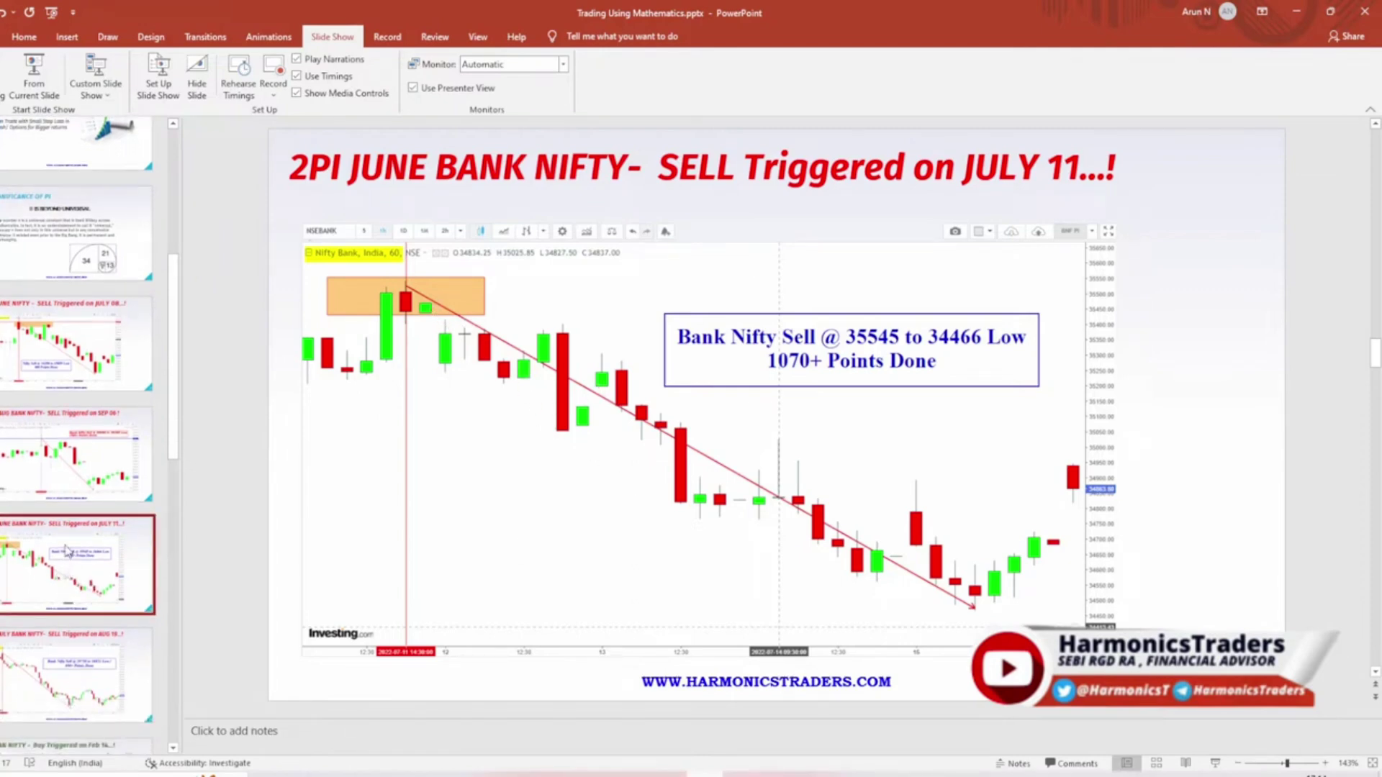
click(76, 671)
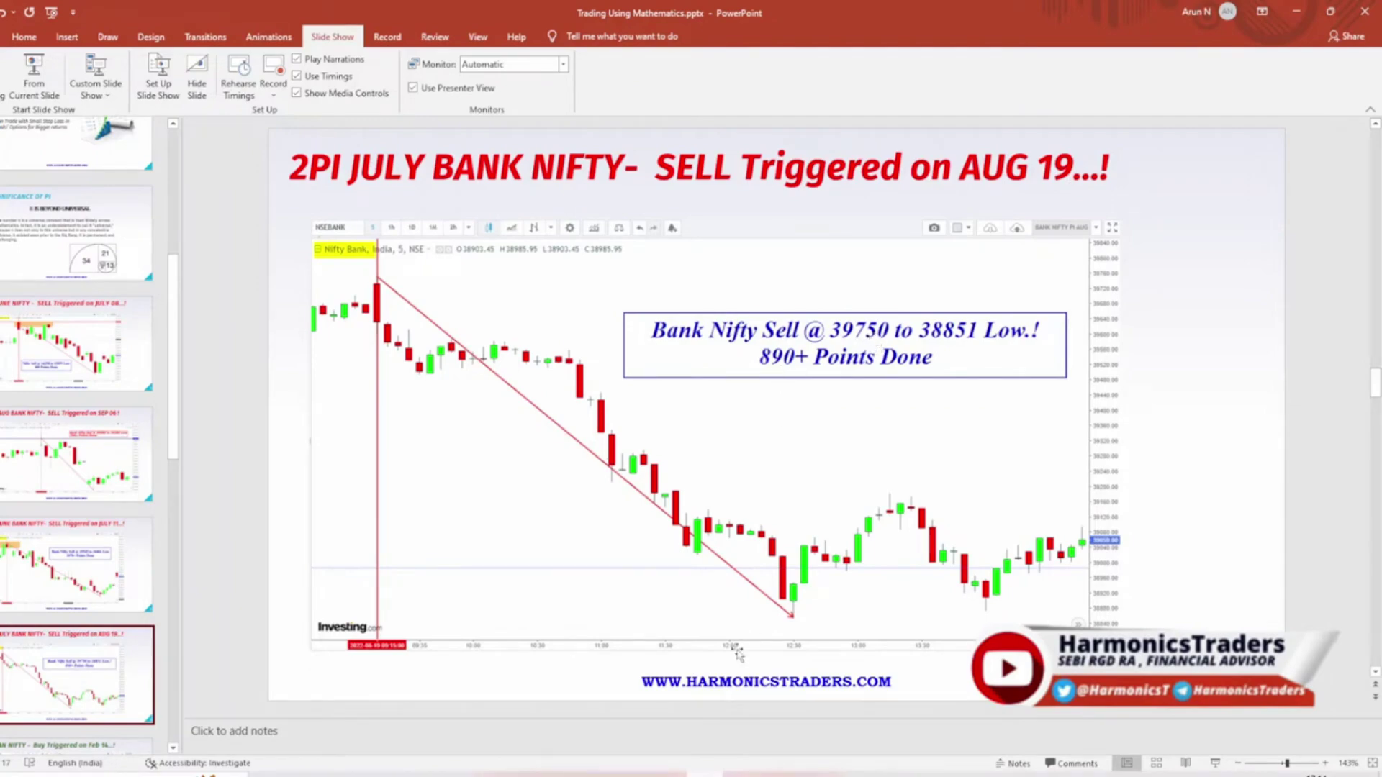
key(alt+Tab)
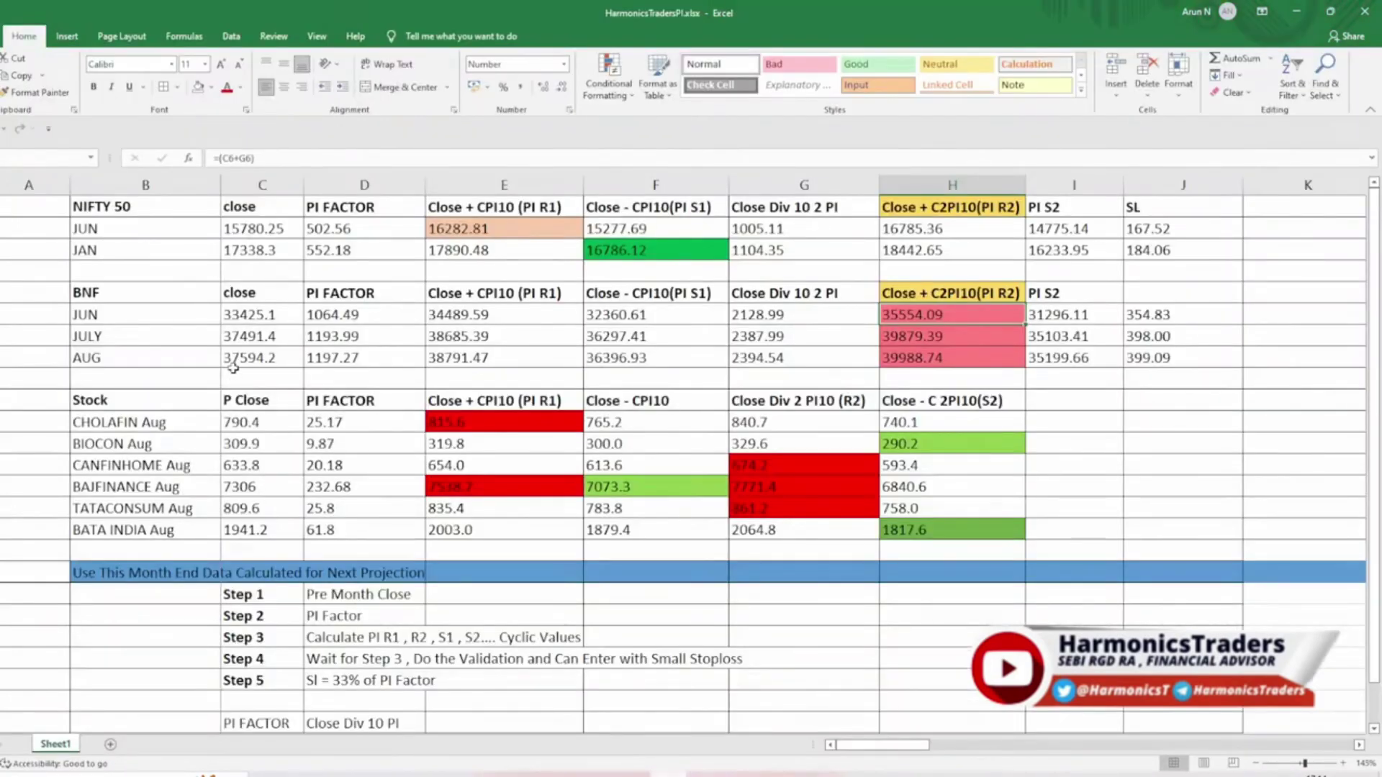
Step: Check July BNF's close 37491.4 and 2PI level 39879.39 (=C7+G7), then return to the slides
click(156, 330)
click(246, 331)
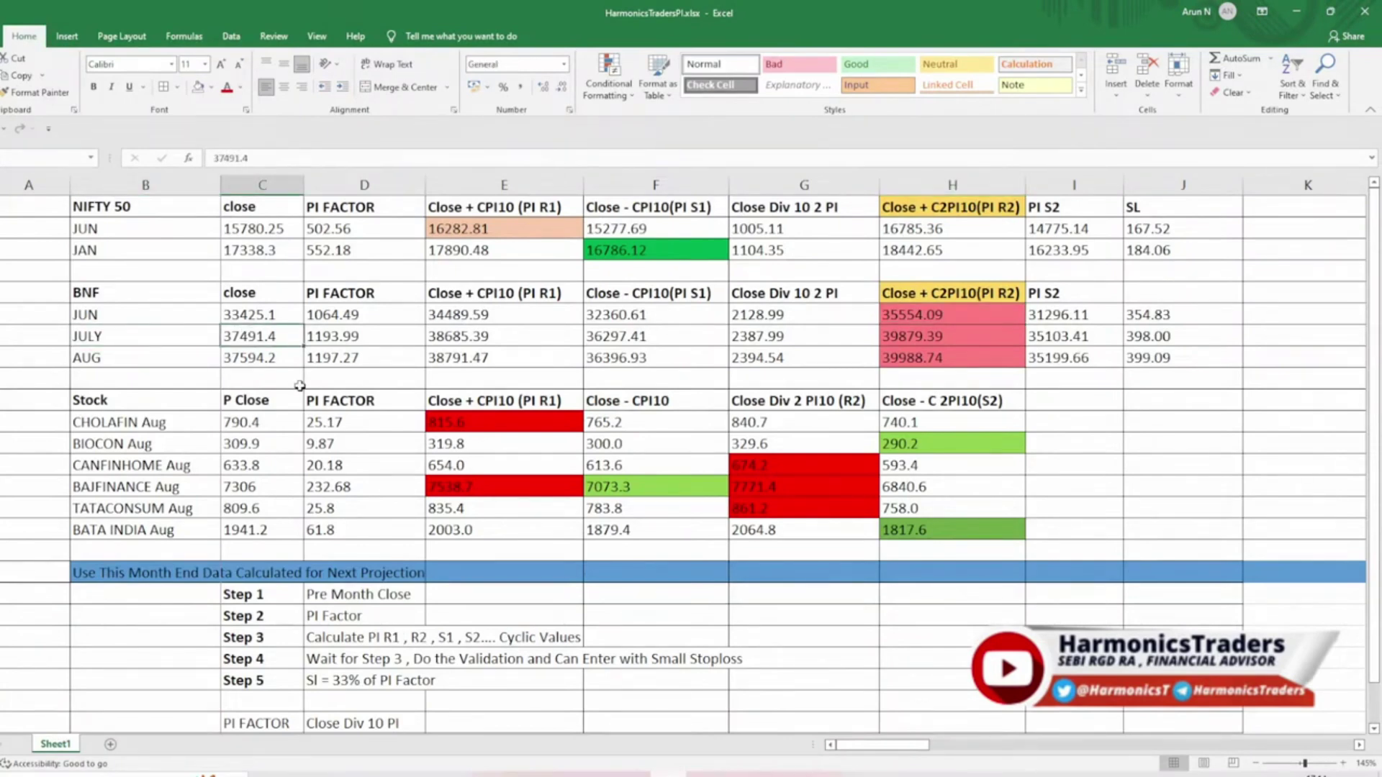
click(973, 334)
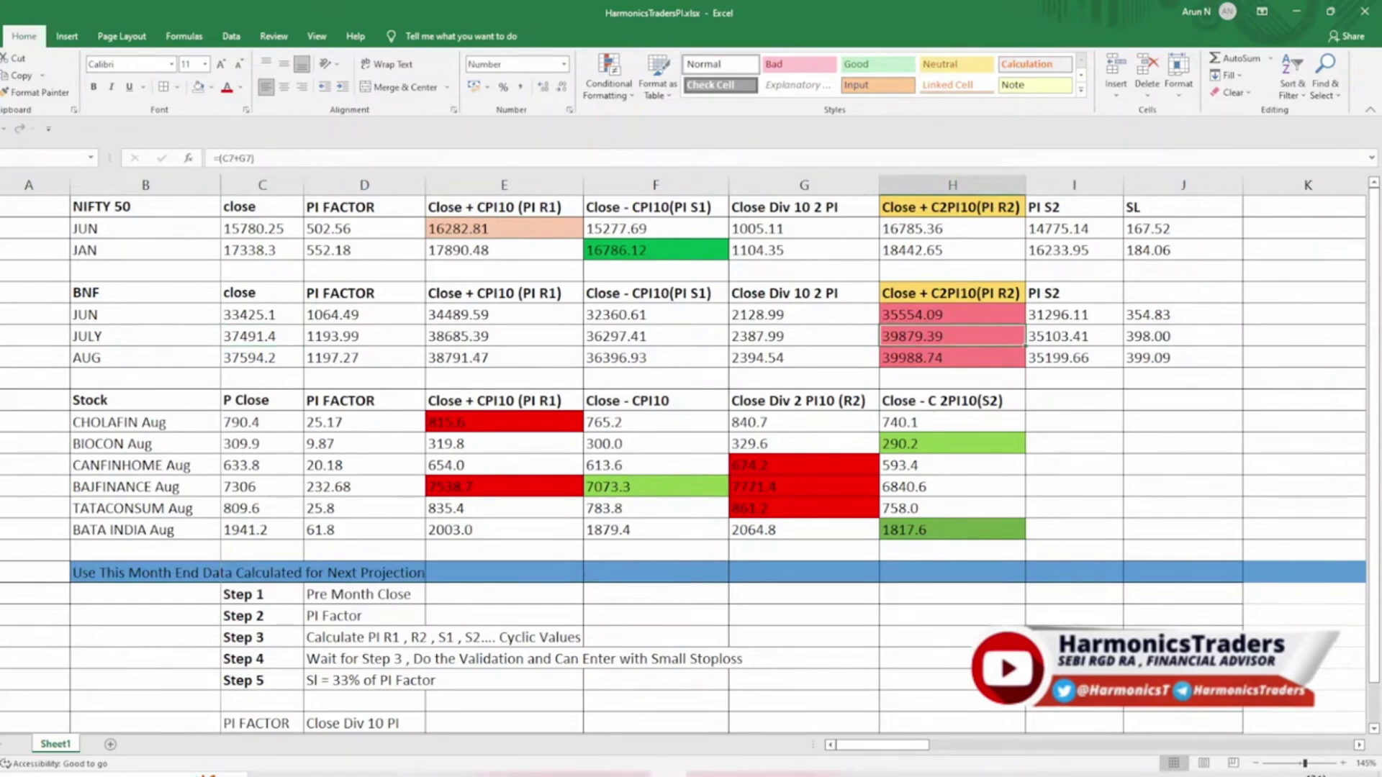
key(alt+Tab)
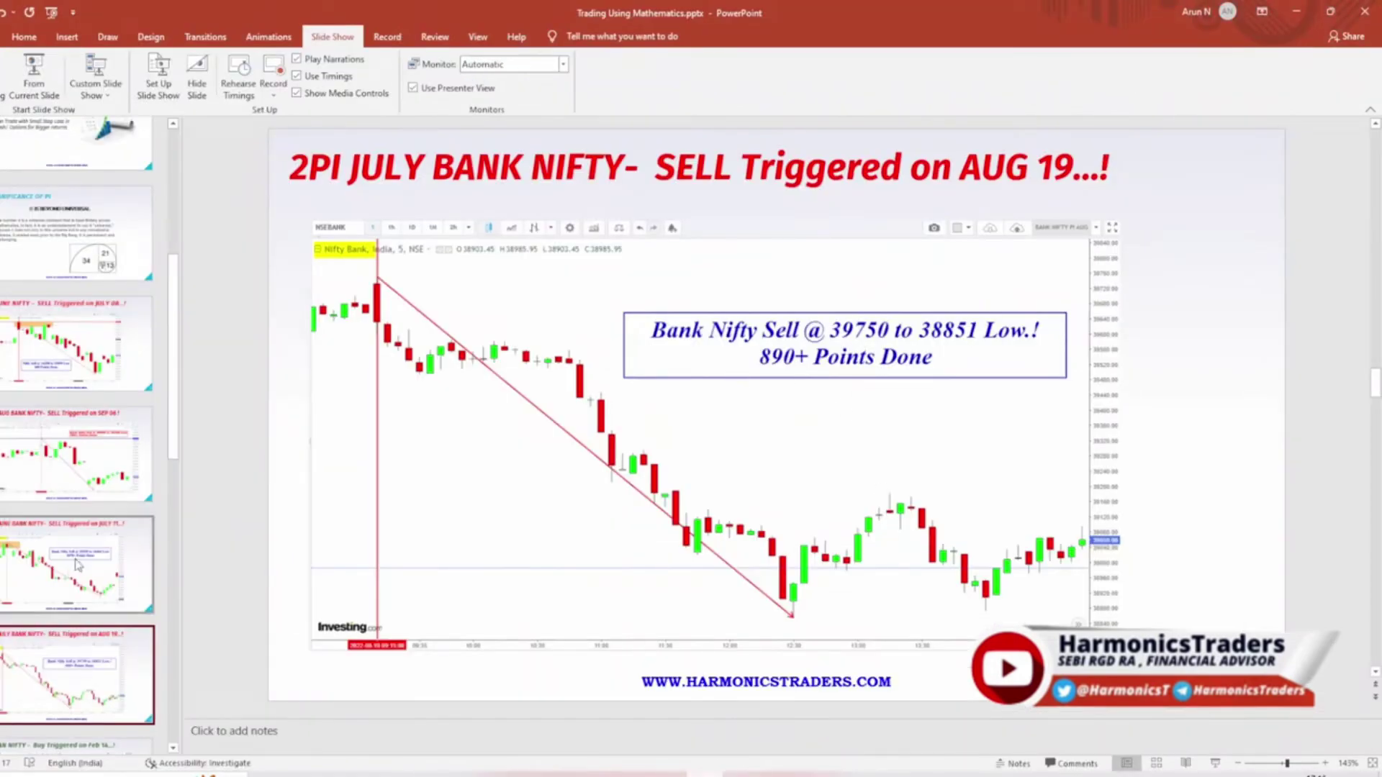
Step: Show the PI Jan Nifty slide with the Feb 14 buy from 16810 to 17489
scroll(82, 566, down, 3)
click(81, 582)
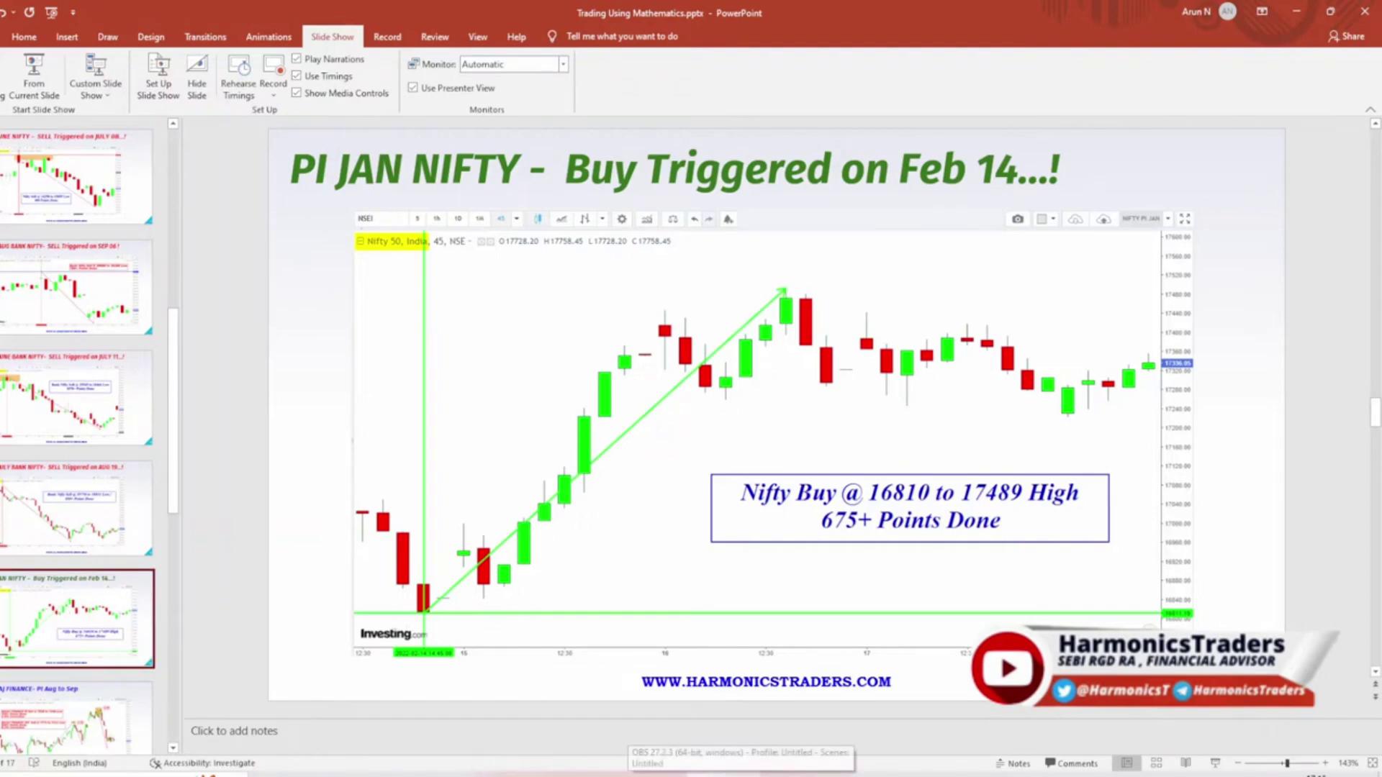
Step: Review Nifty JAN's close 17338.3, PI factor 552.18, R1 17890.48 and S1 16786.12, then return to PowerPoint
key(alt+Tab)
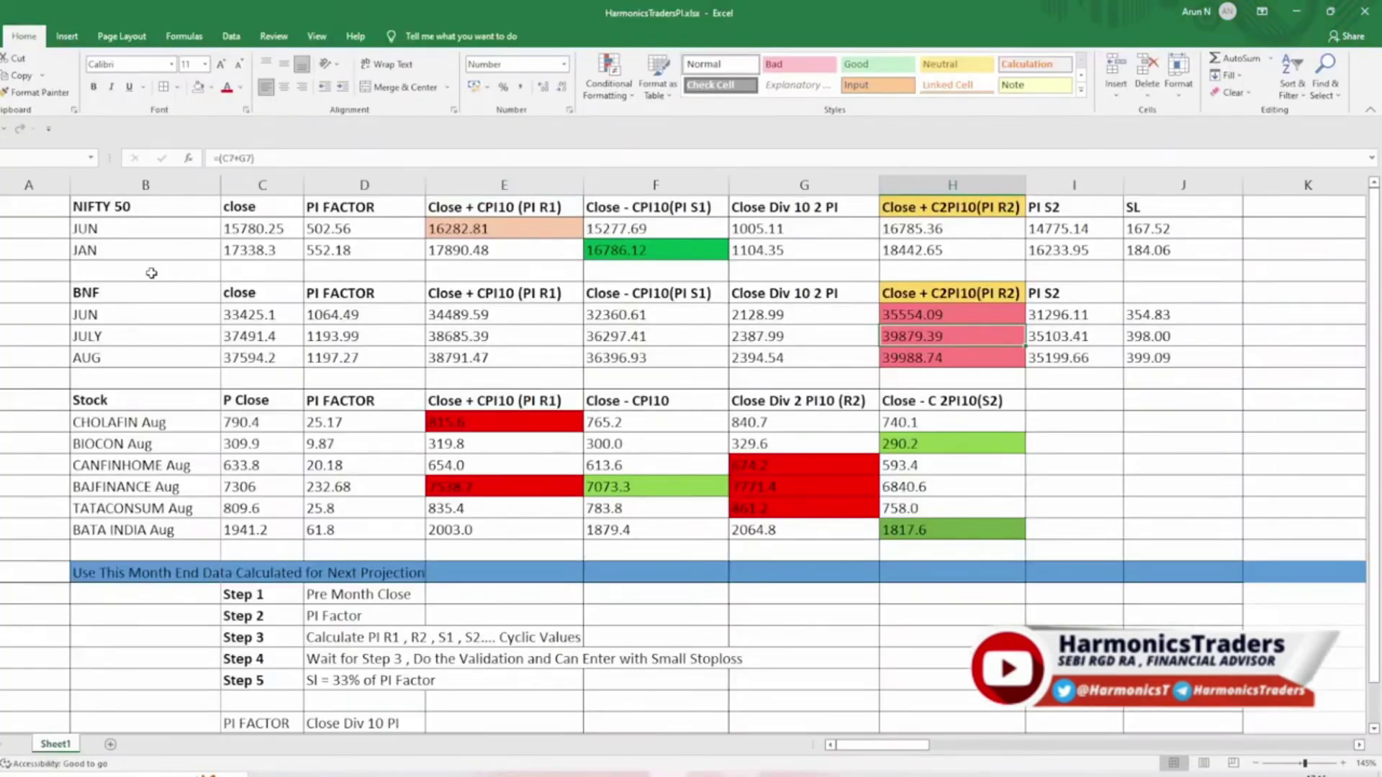
click(134, 251)
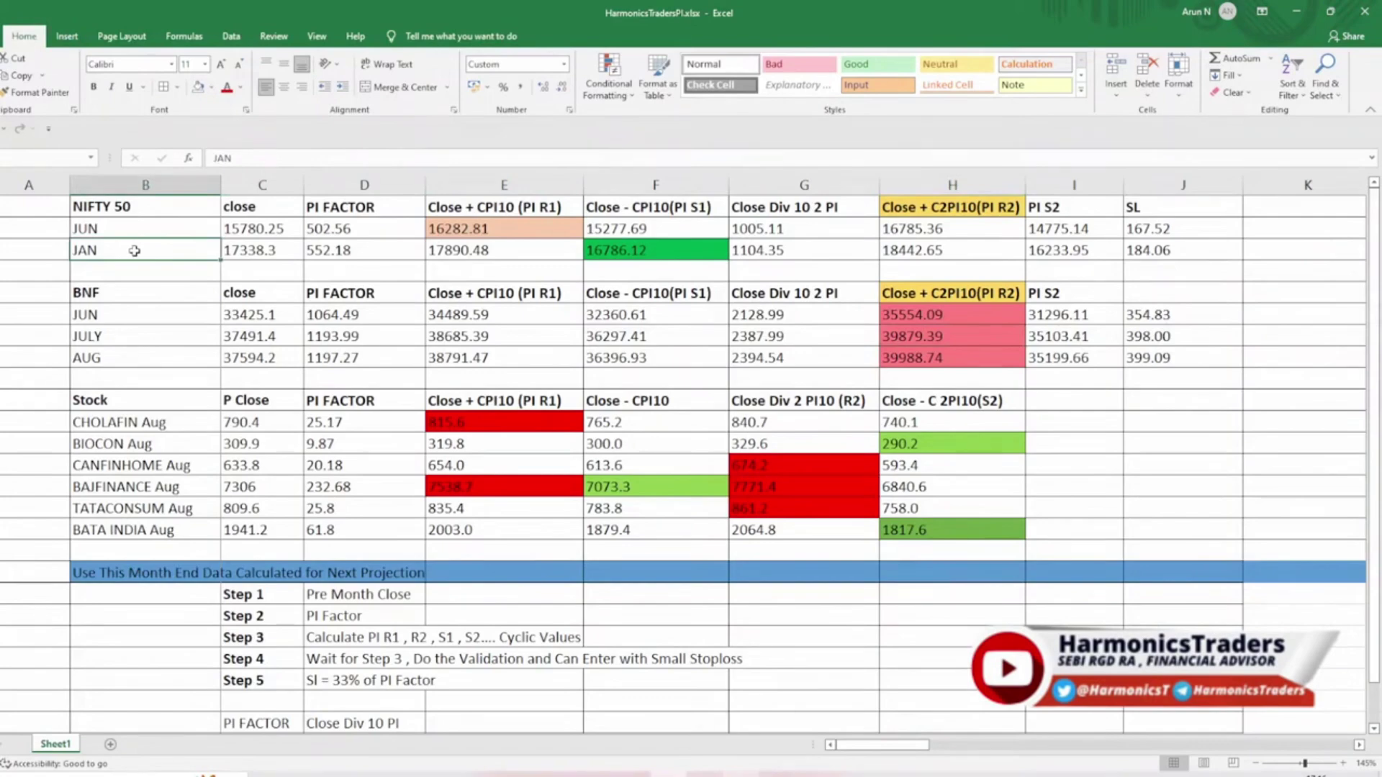
click(272, 246)
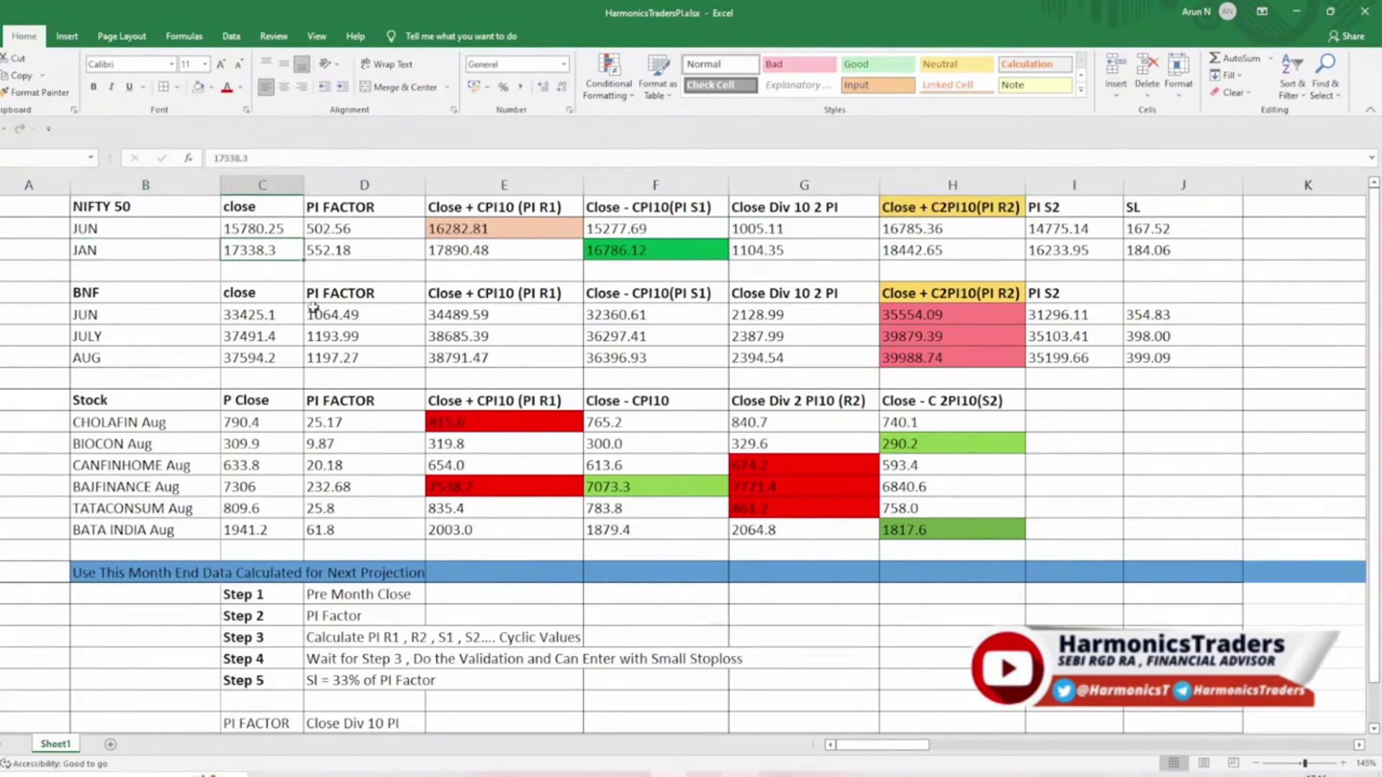
click(375, 249)
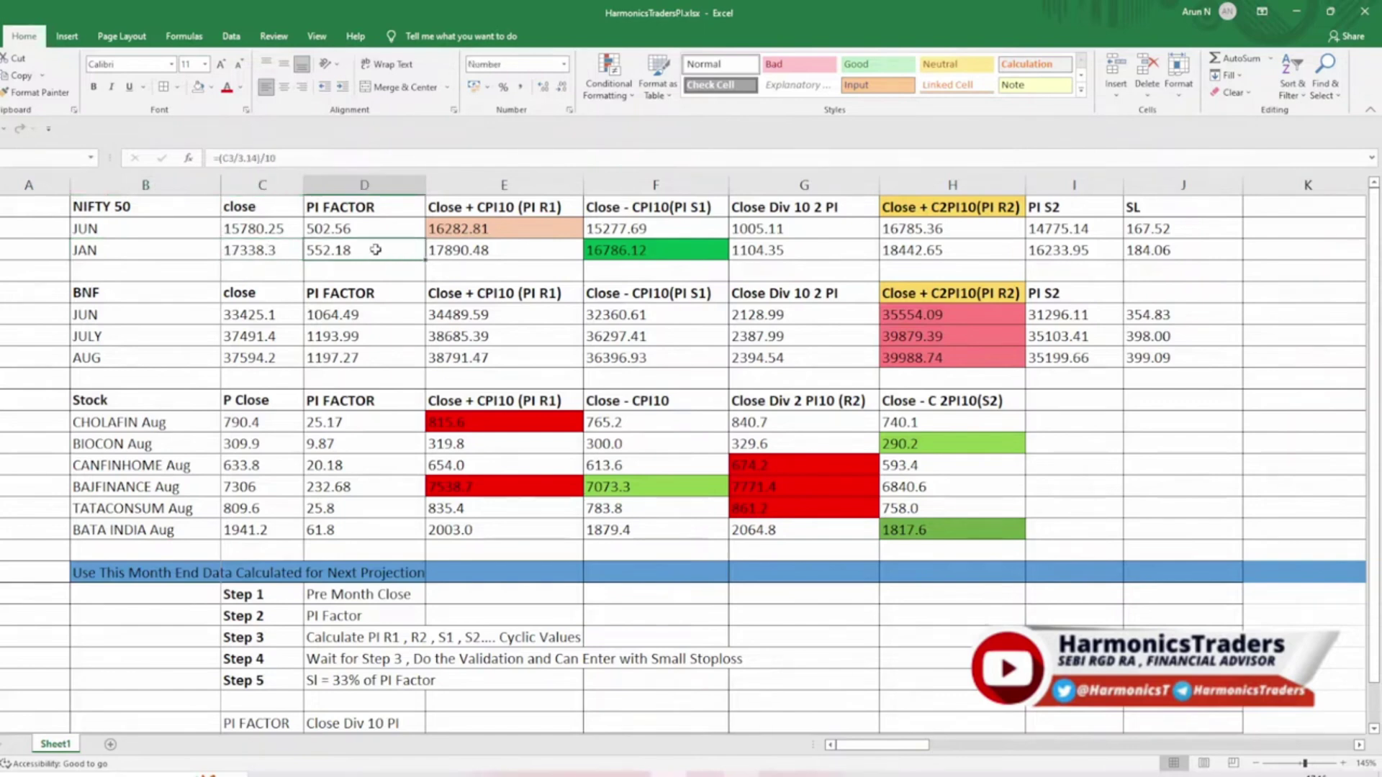
click(526, 252)
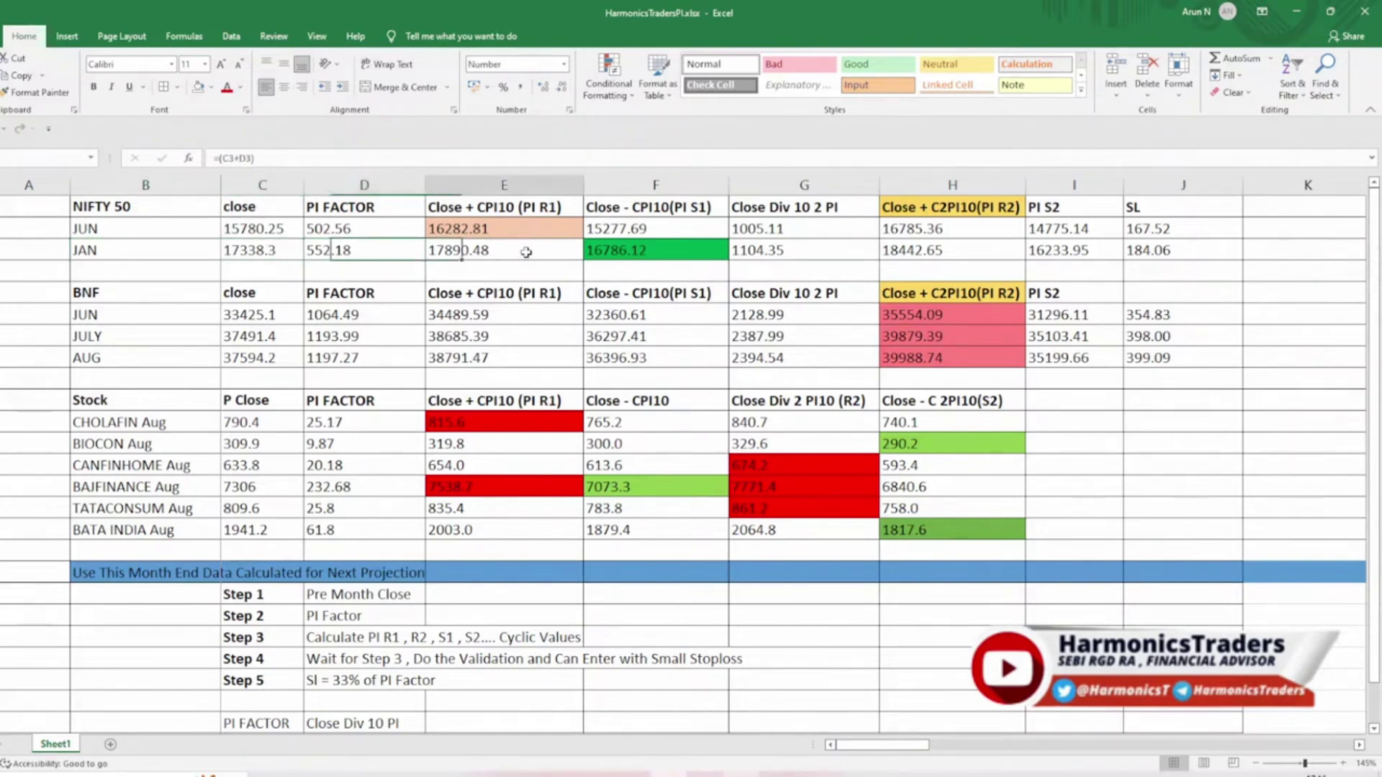
click(646, 252)
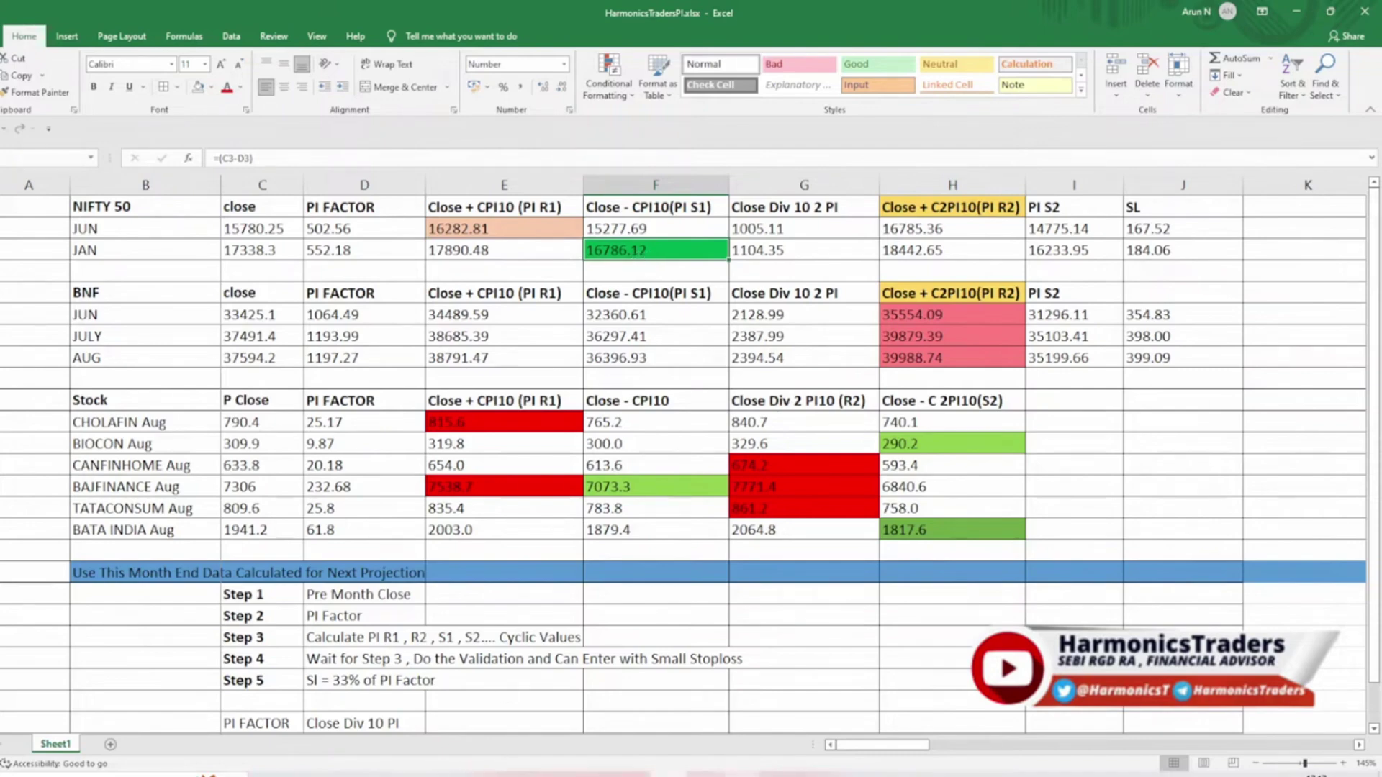
key(alt+Tab)
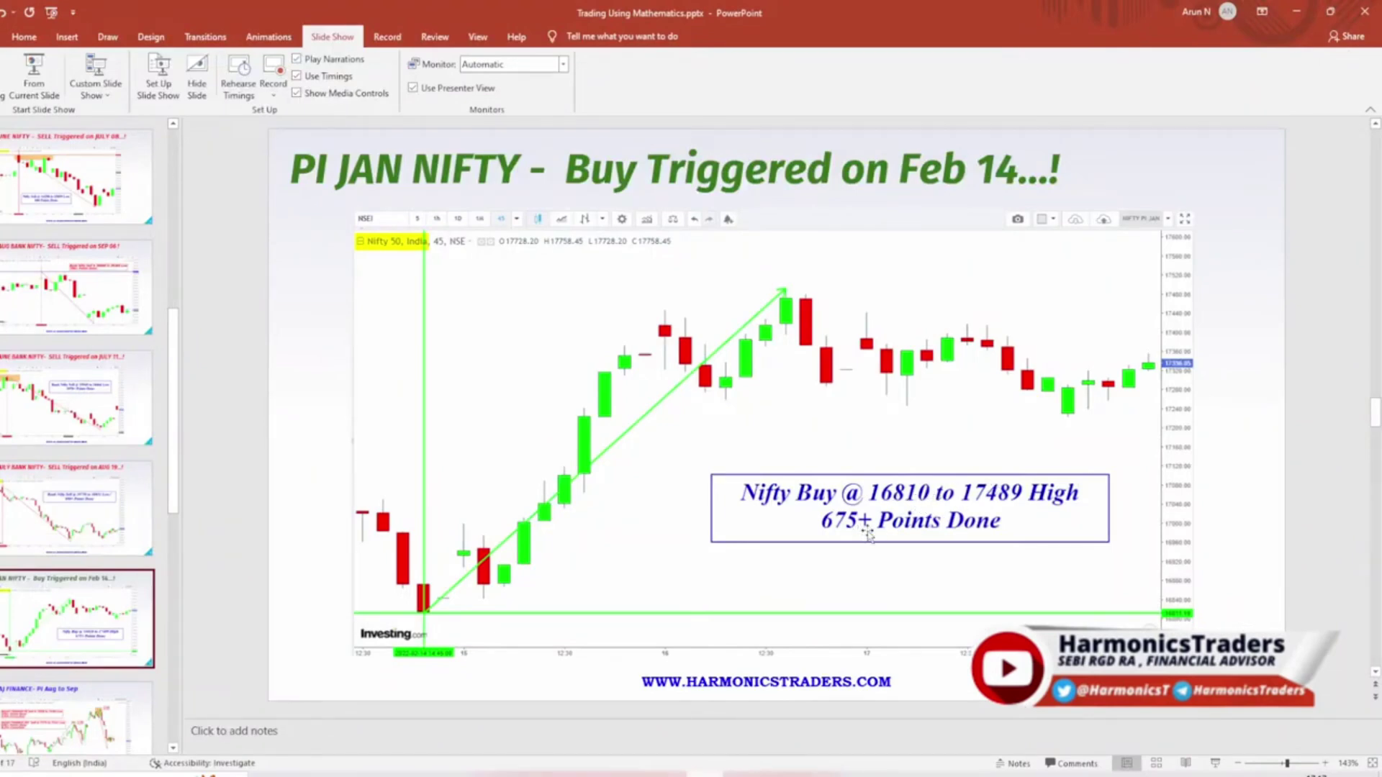
Step: Advance to the BAJAJ FINANCE PI Aug to Sep slide showing the 7073 to 7537 buy
scroll(113, 658, down, 1)
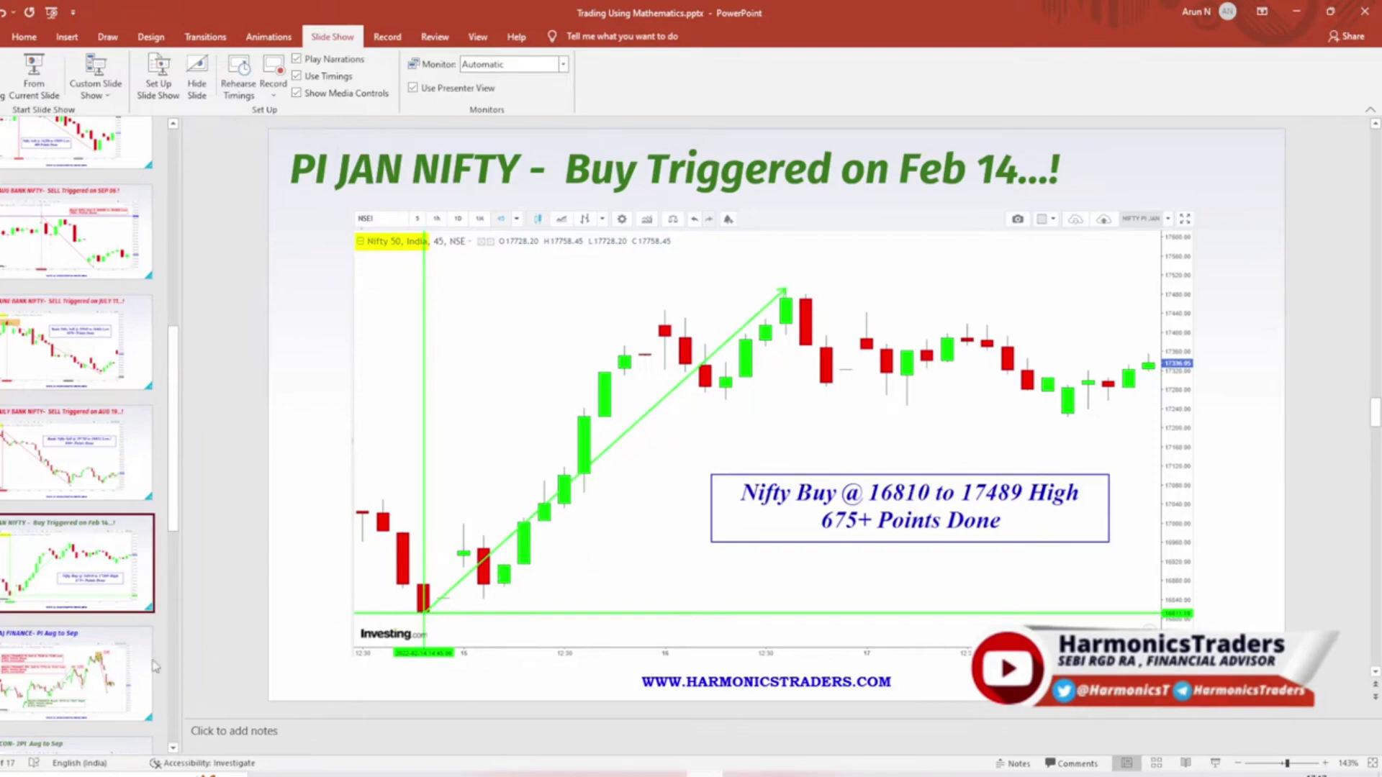
scroll(480, 562, down, 1)
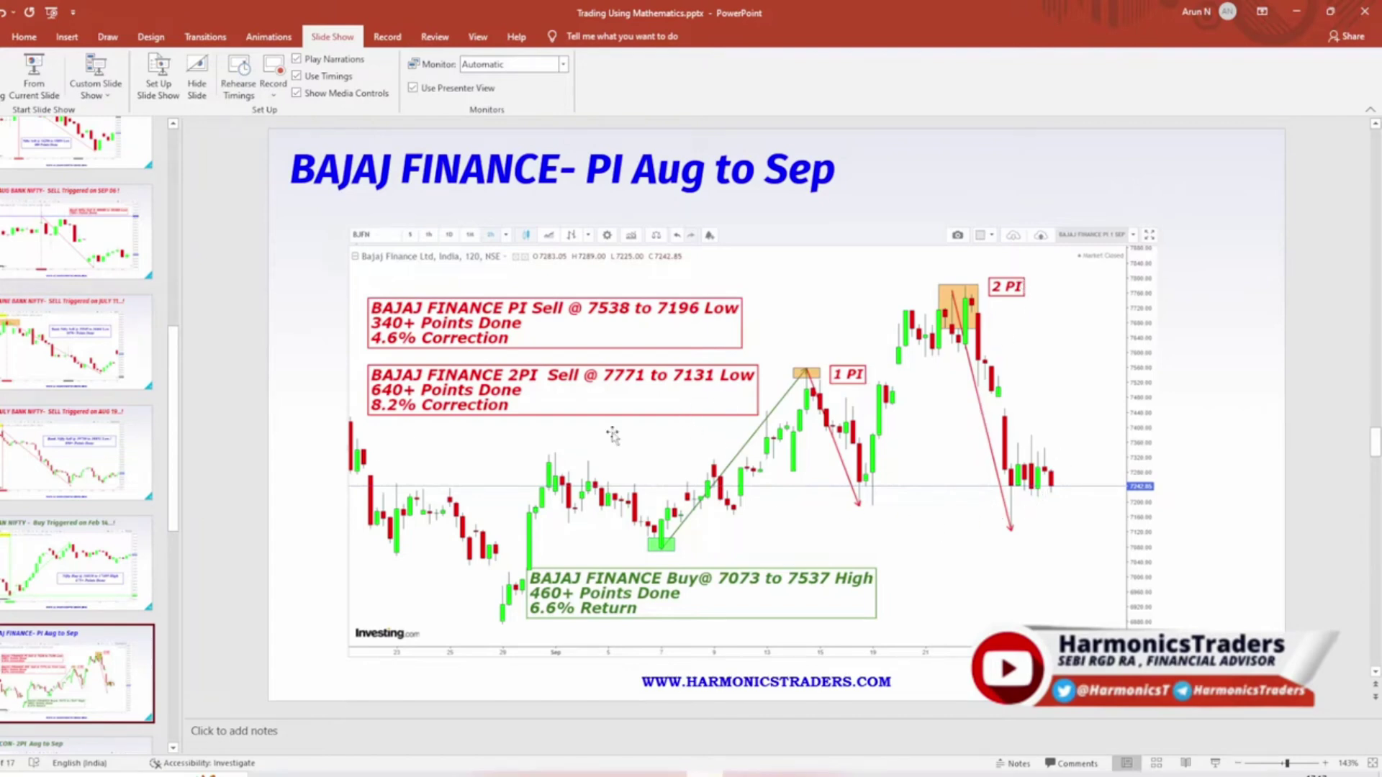
click(11, 443)
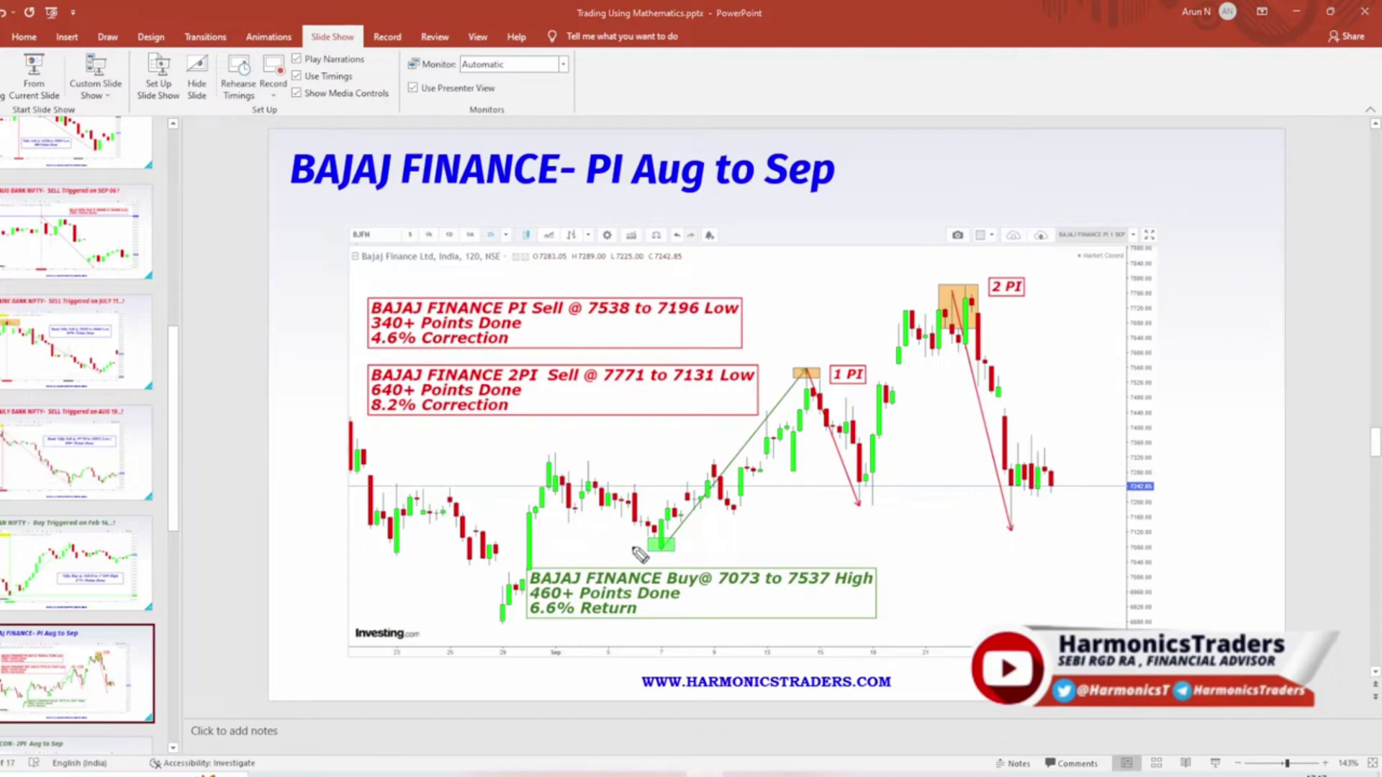
mouse_move(632, 547)
mouse_down()
mouse_move(941, 301)
mouse_move(1023, 524)
mouse_up()
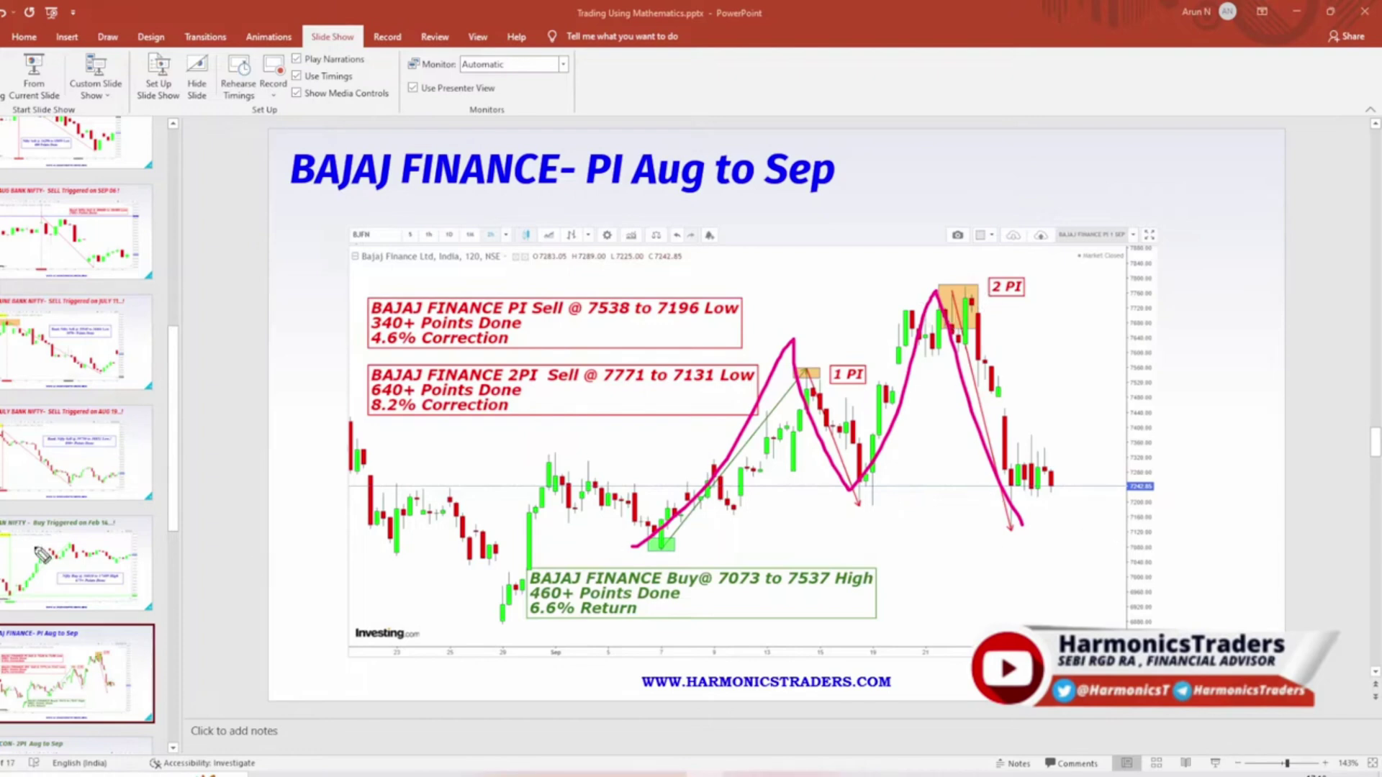
key(ctrl+z)
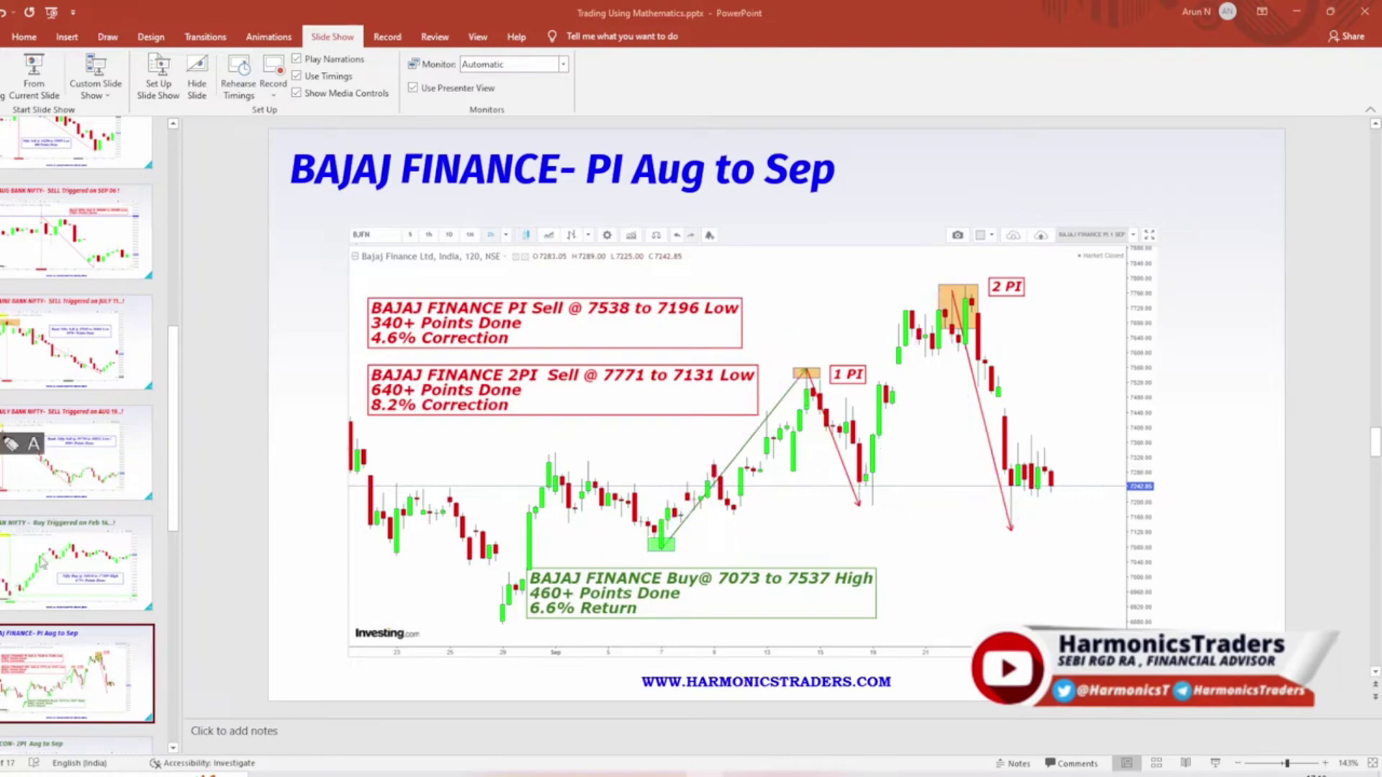
scroll(86, 662, down, 3)
Step: Compare the BATA INDIA and BIOCON 2PI slides, ending on BATA INDIA, then switch to Excel
scroll(78, 622, down, 2)
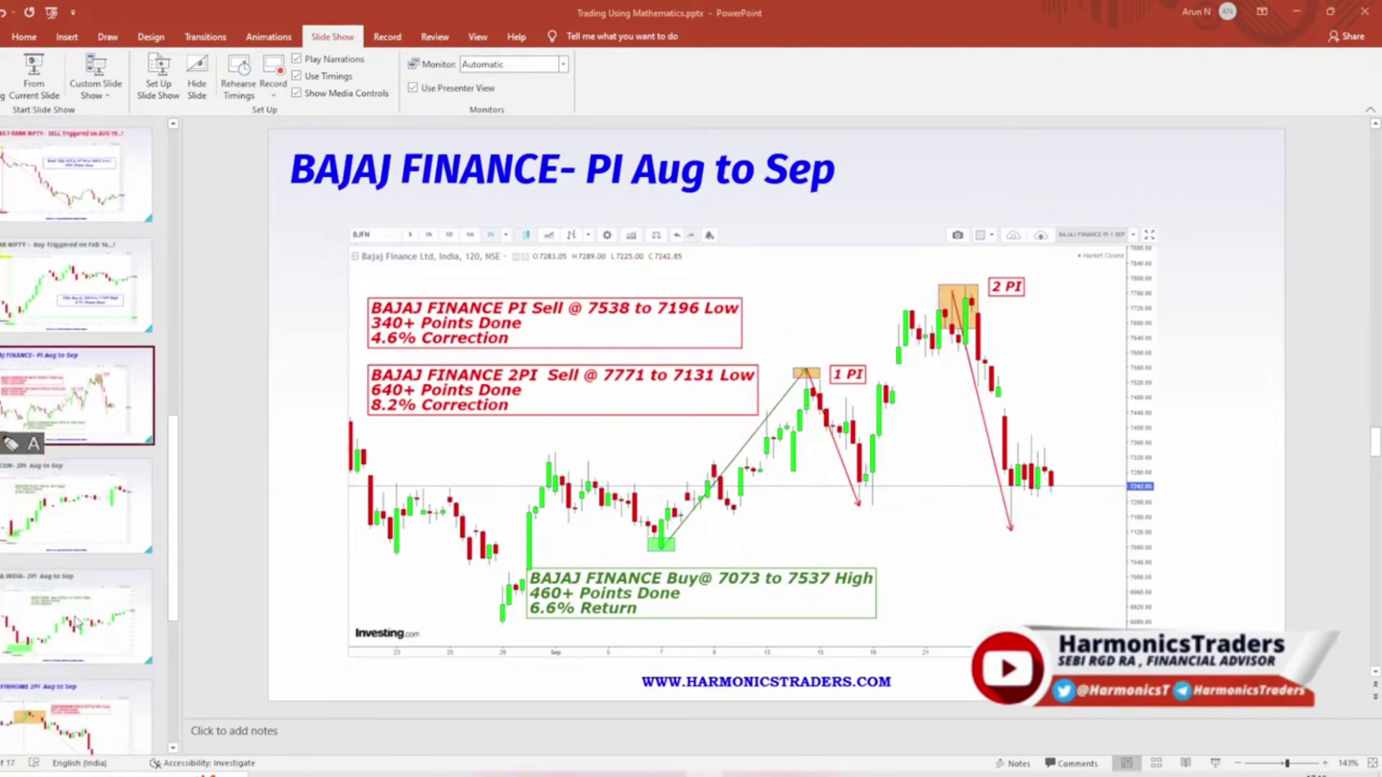
click(78, 622)
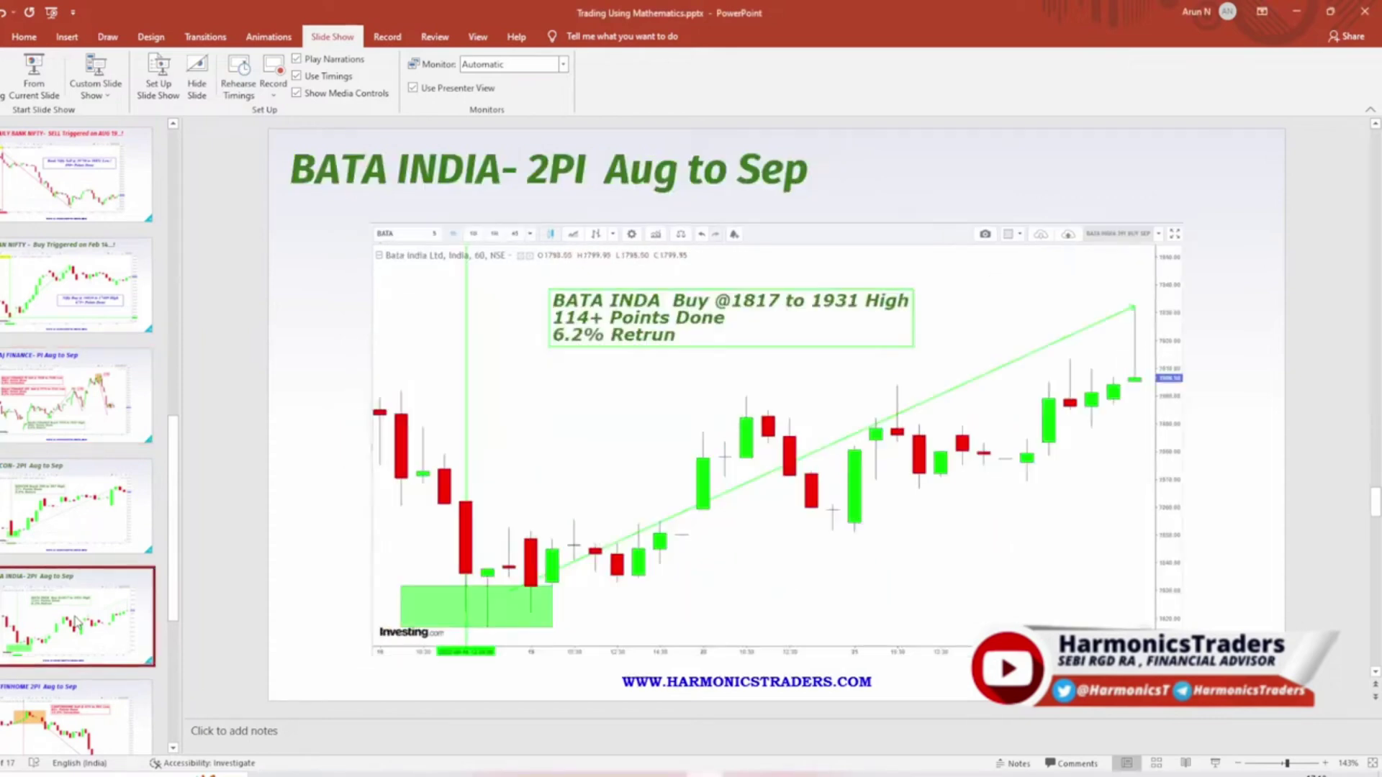
click(45, 508)
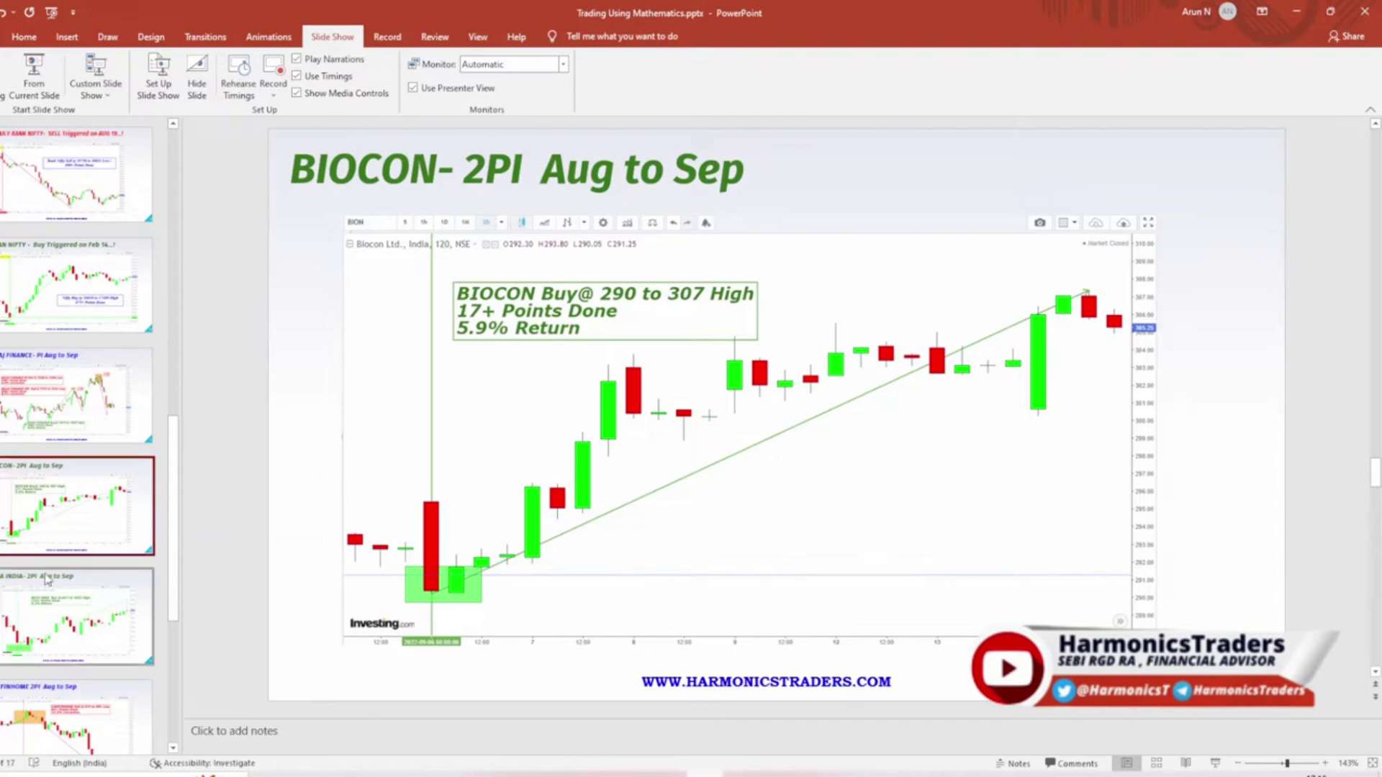
click(45, 615)
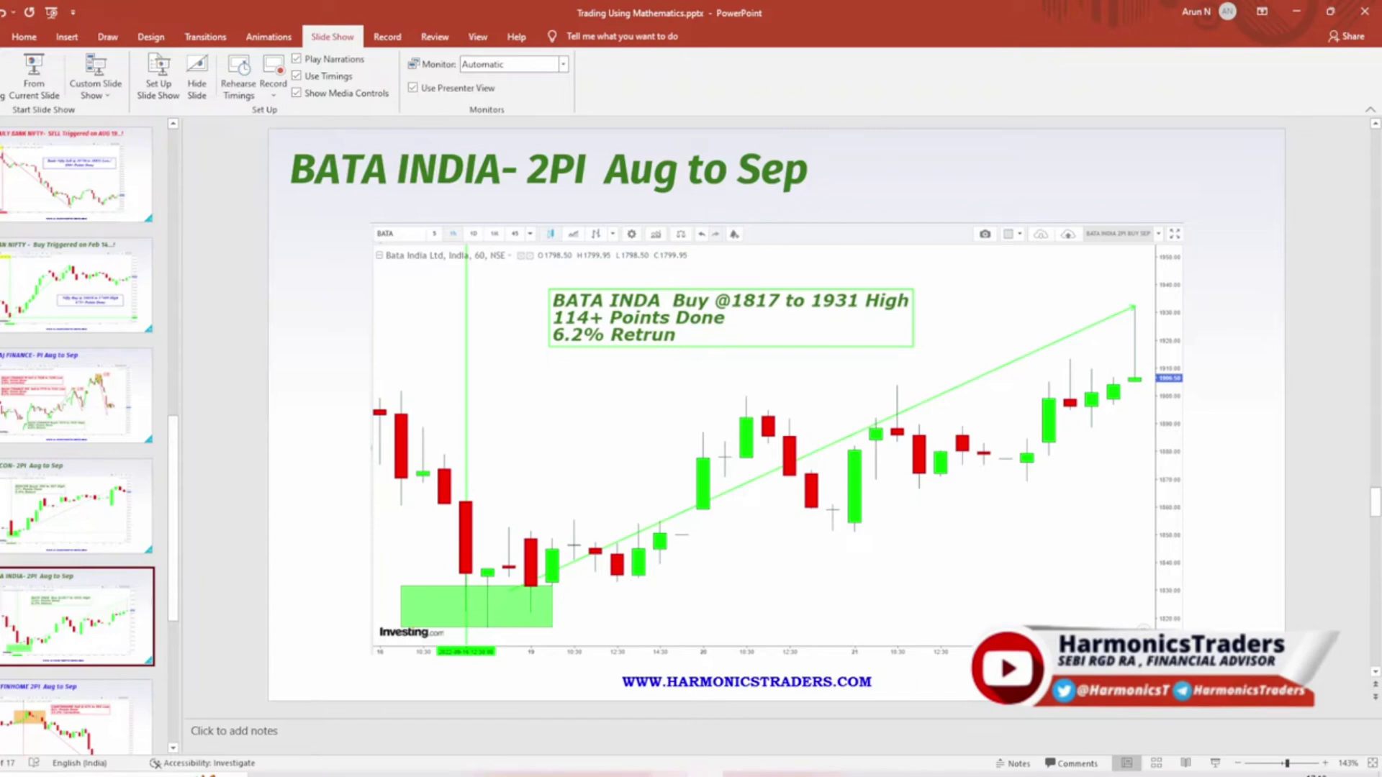
key(alt+Tab)
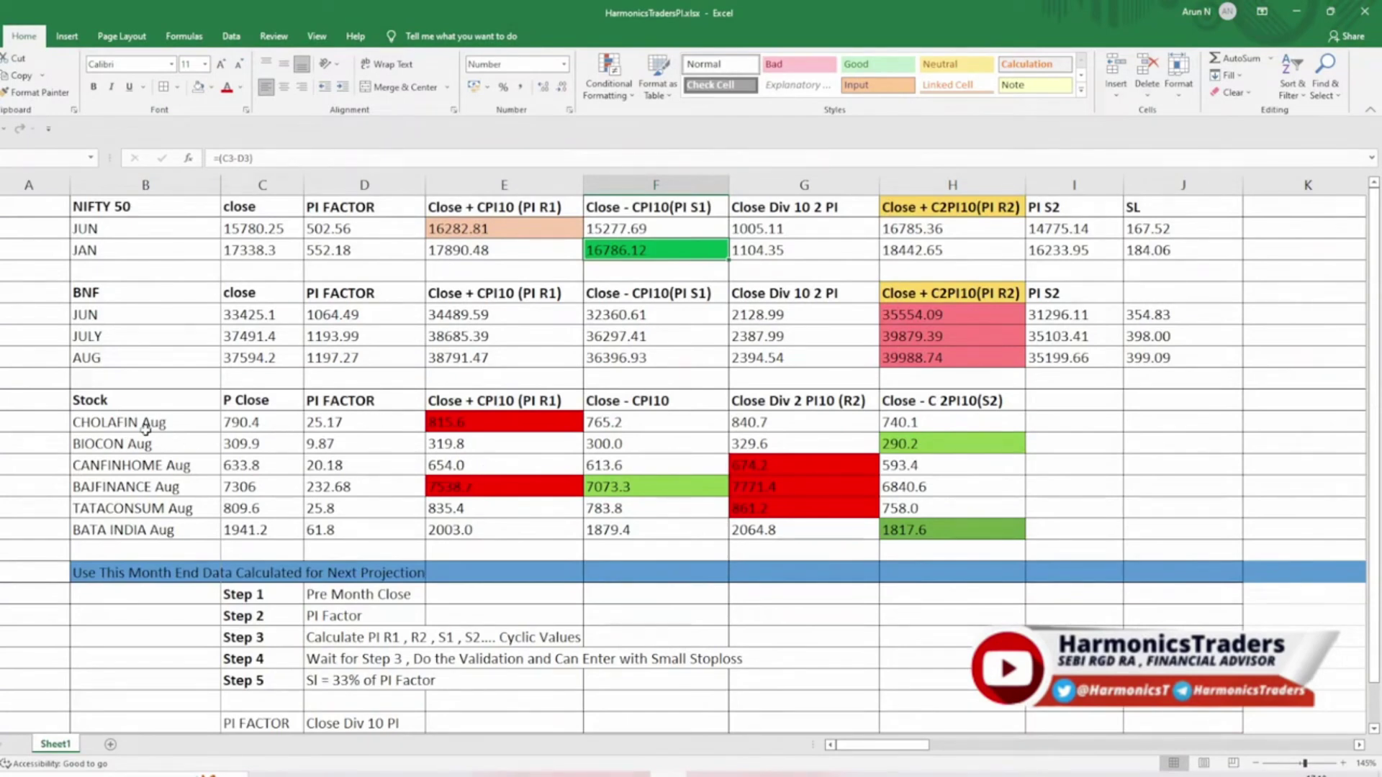
drag(248, 420, 246, 523)
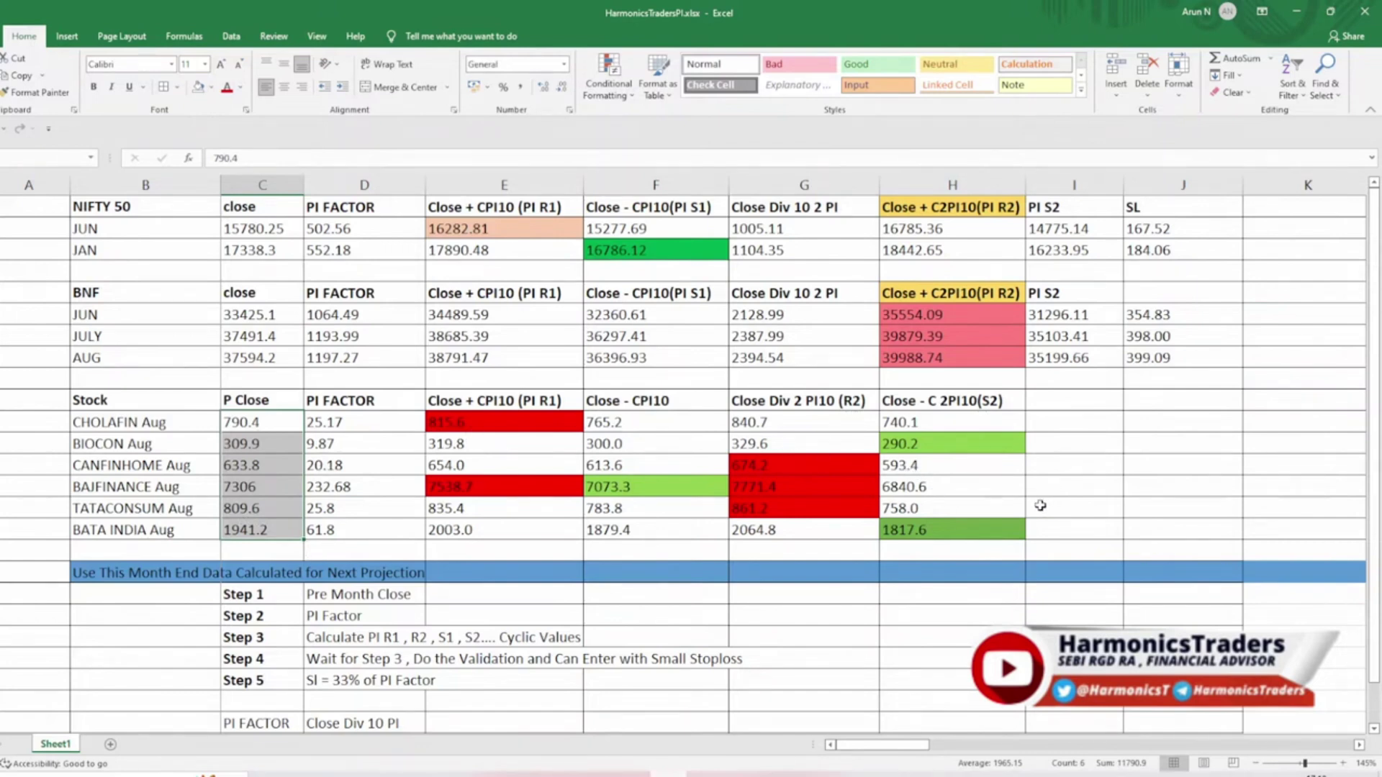
click(1134, 491)
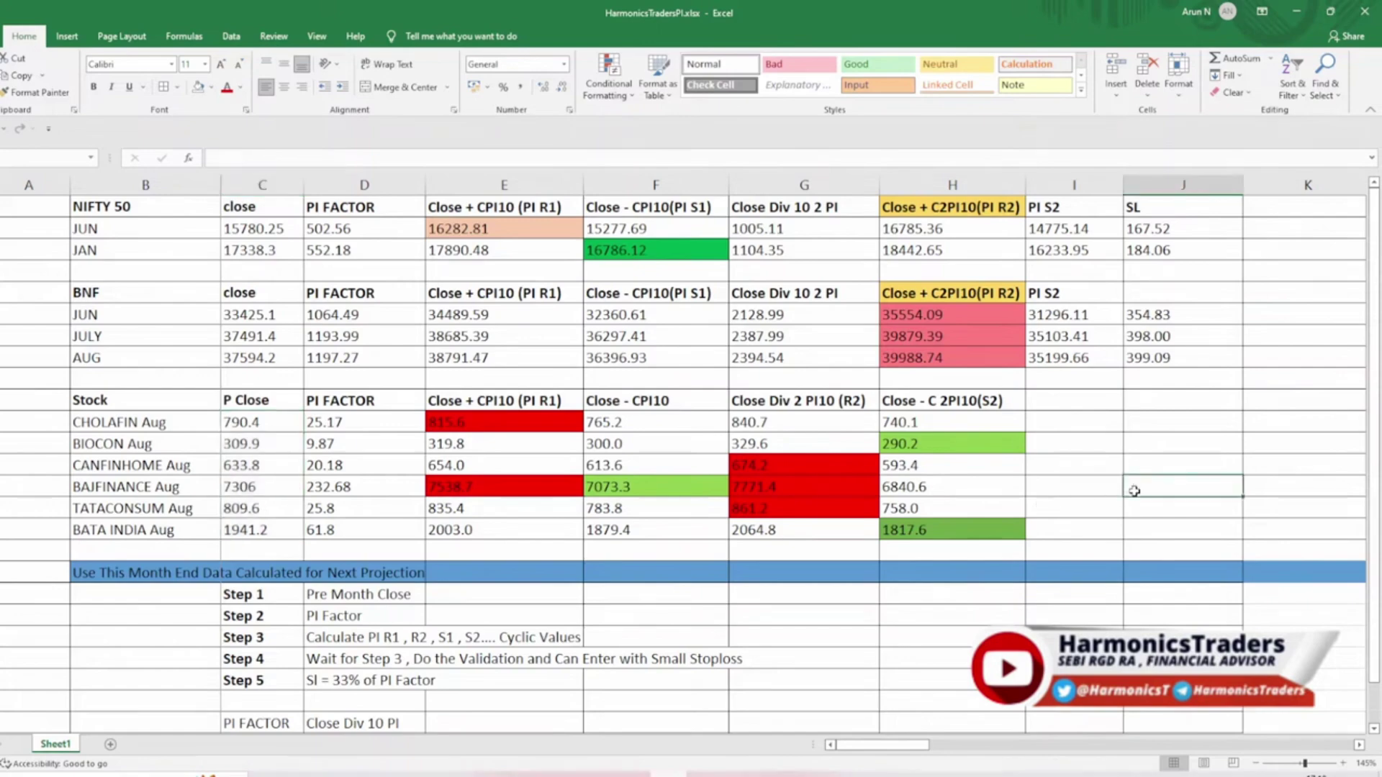
click(490, 418)
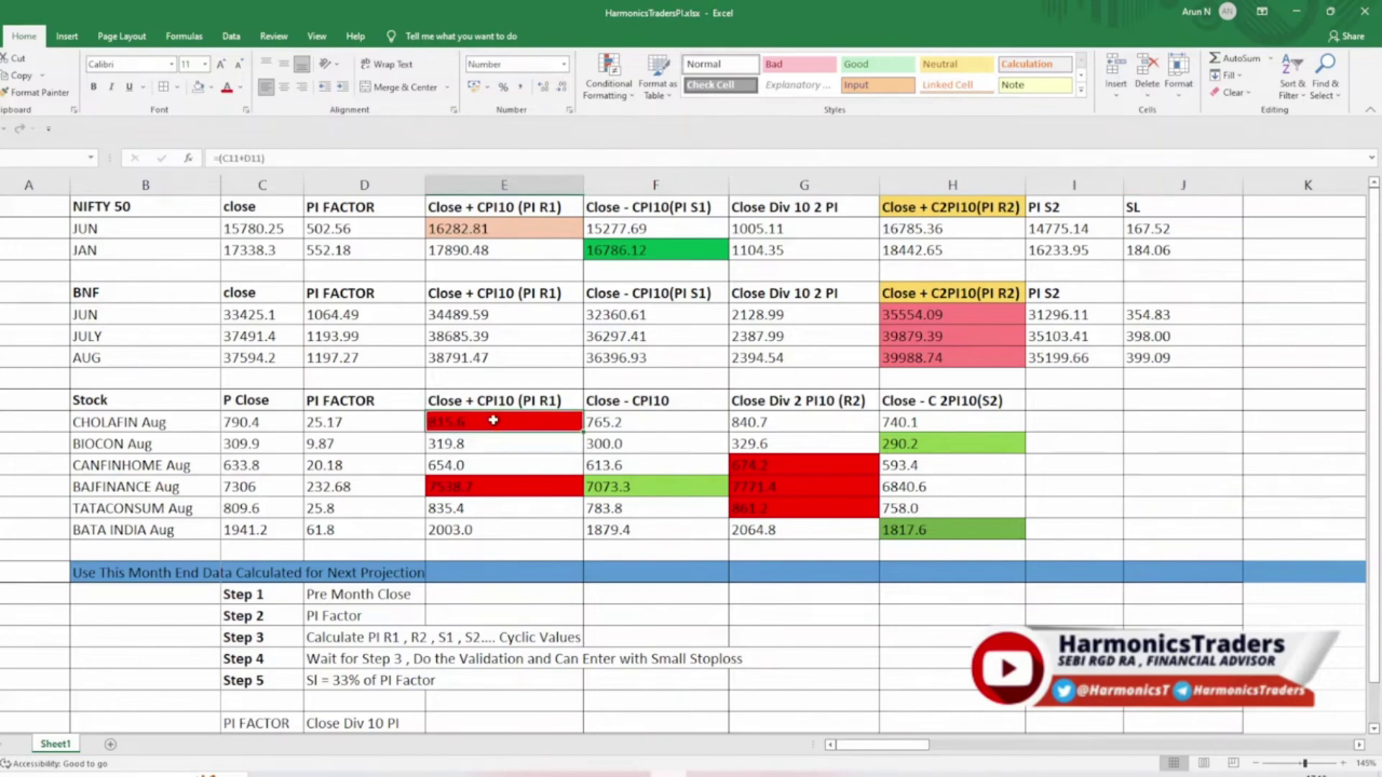
click(892, 445)
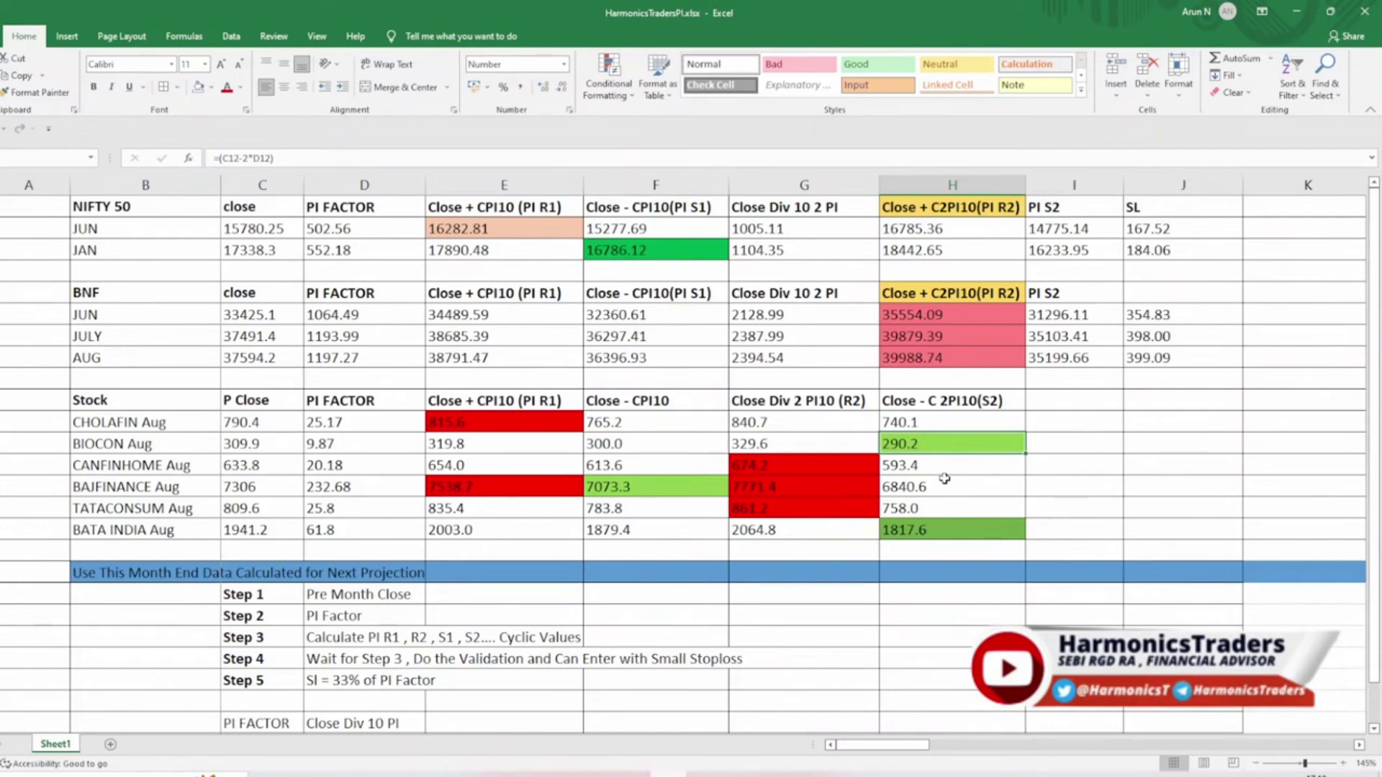
click(467, 486)
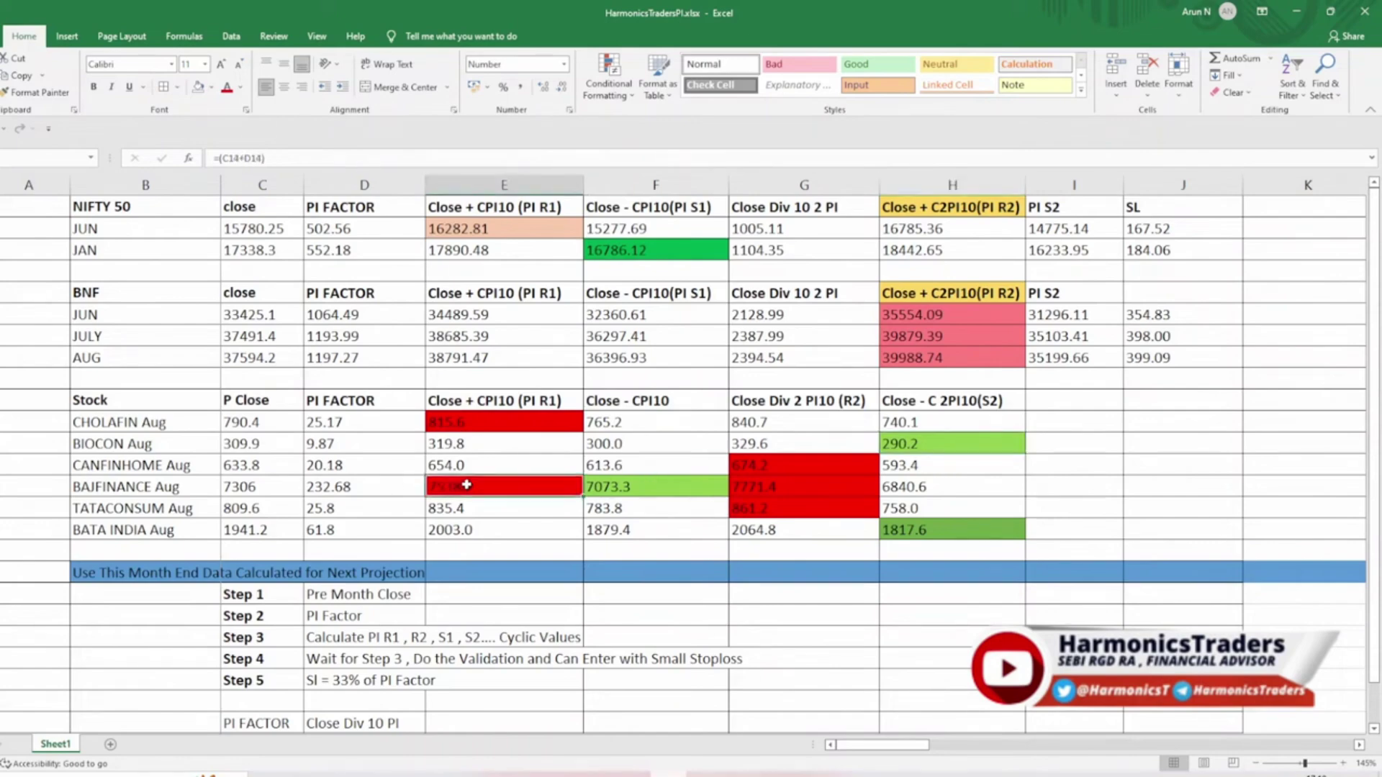
click(786, 508)
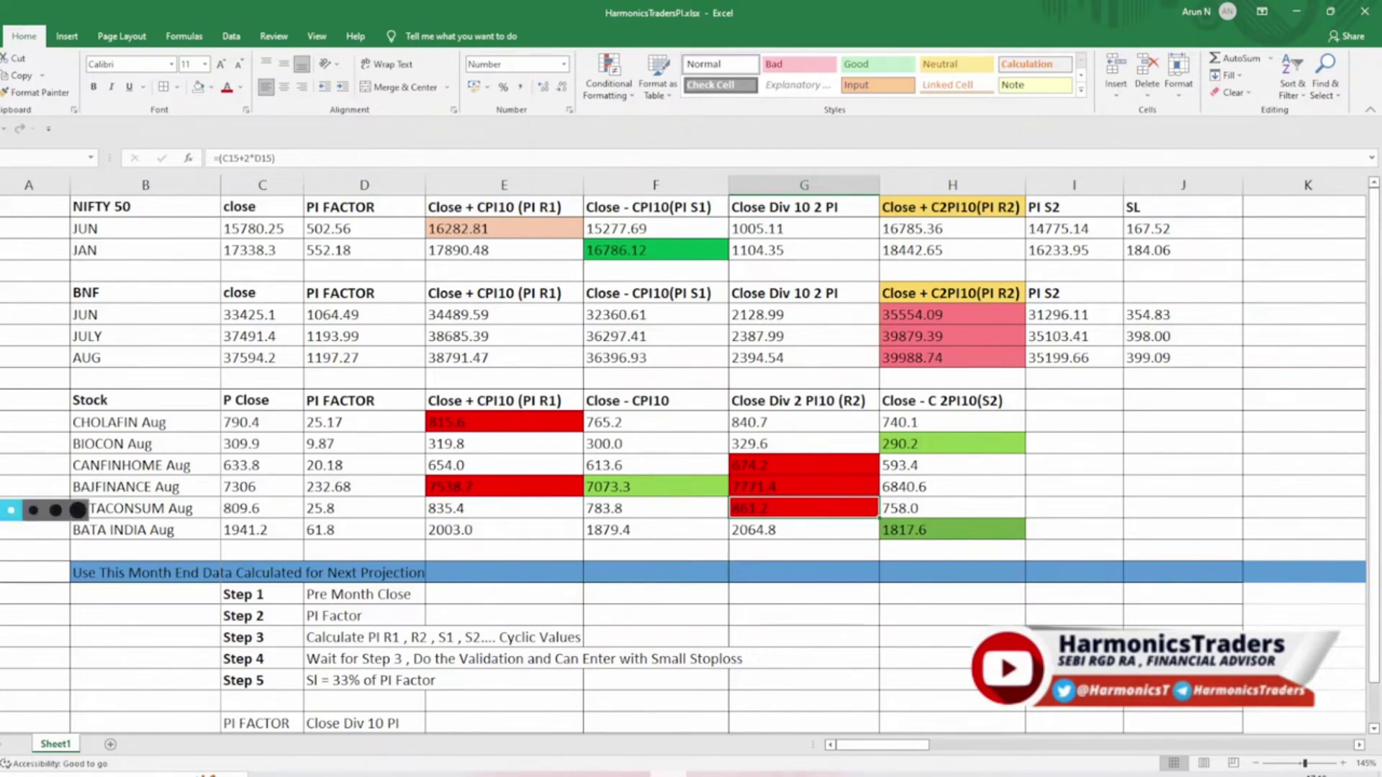
click(11, 443)
Step: Handwrite '2PI' in ink below the step notes on the sheet
mouse_move(910, 608)
mouse_down()
mouse_move(945, 645)
mouse_move(969, 635)
mouse_up()
mouse_move(997, 614)
mouse_down()
mouse_move(985, 561)
mouse_move(1005, 593)
mouse_up()
mouse_move(1028, 551)
mouse_down()
mouse_move(1030, 618)
mouse_move(1059, 596)
mouse_up()
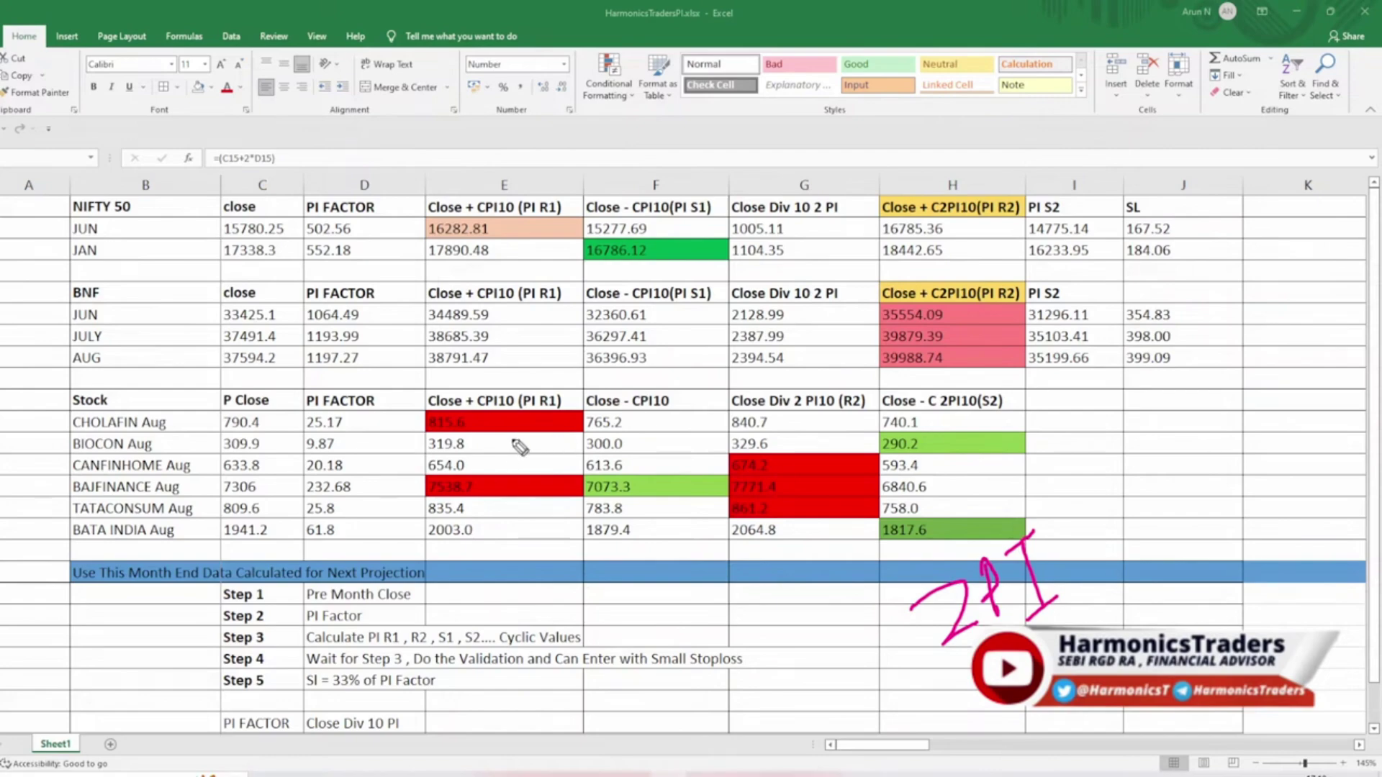
Step: Tick 815.6 and 2064.8, circle BATA INDIA's 1817.6, then erase all ink marks
drag(511, 441, 541, 423)
drag(757, 546, 801, 526)
mouse_move(938, 532)
mouse_down()
mouse_move(878, 550)
mouse_move(943, 524)
mouse_move(925, 524)
mouse_up()
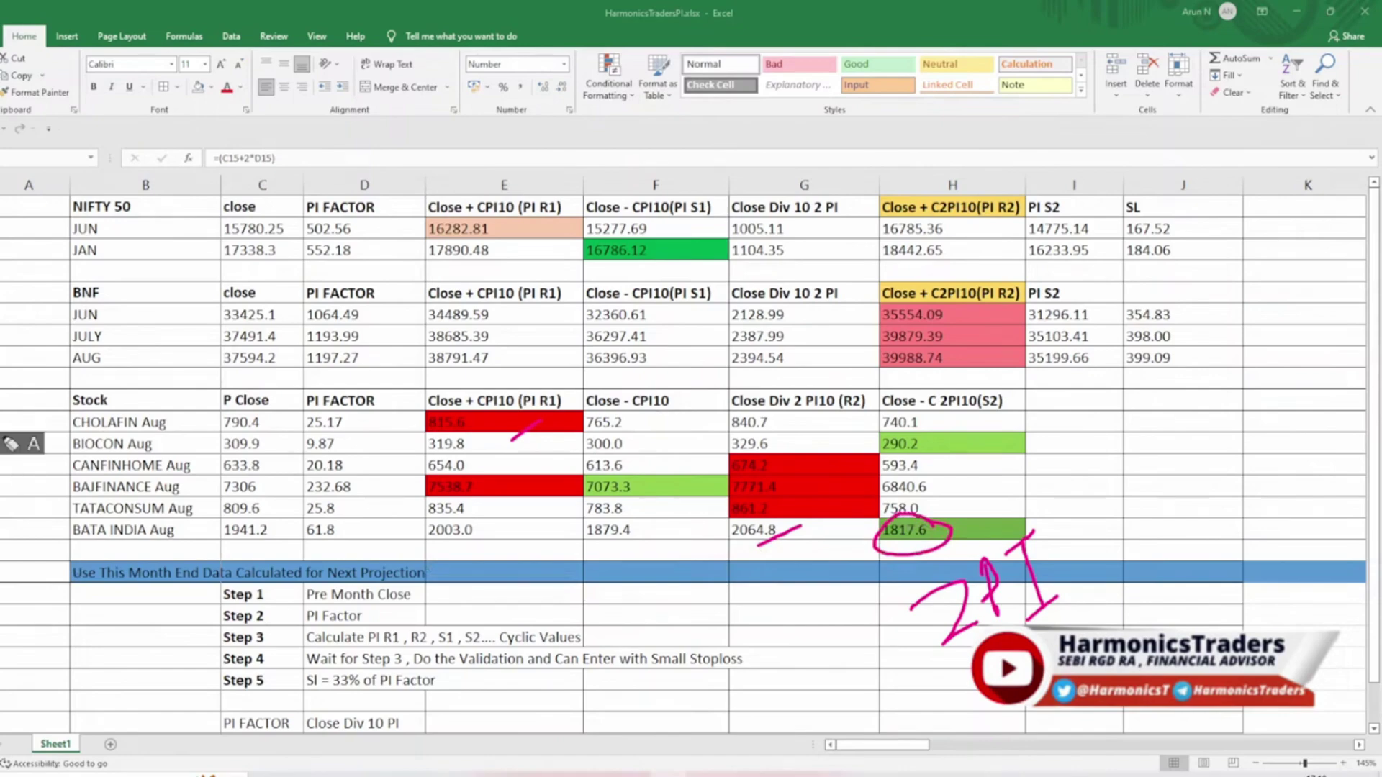
key(e)
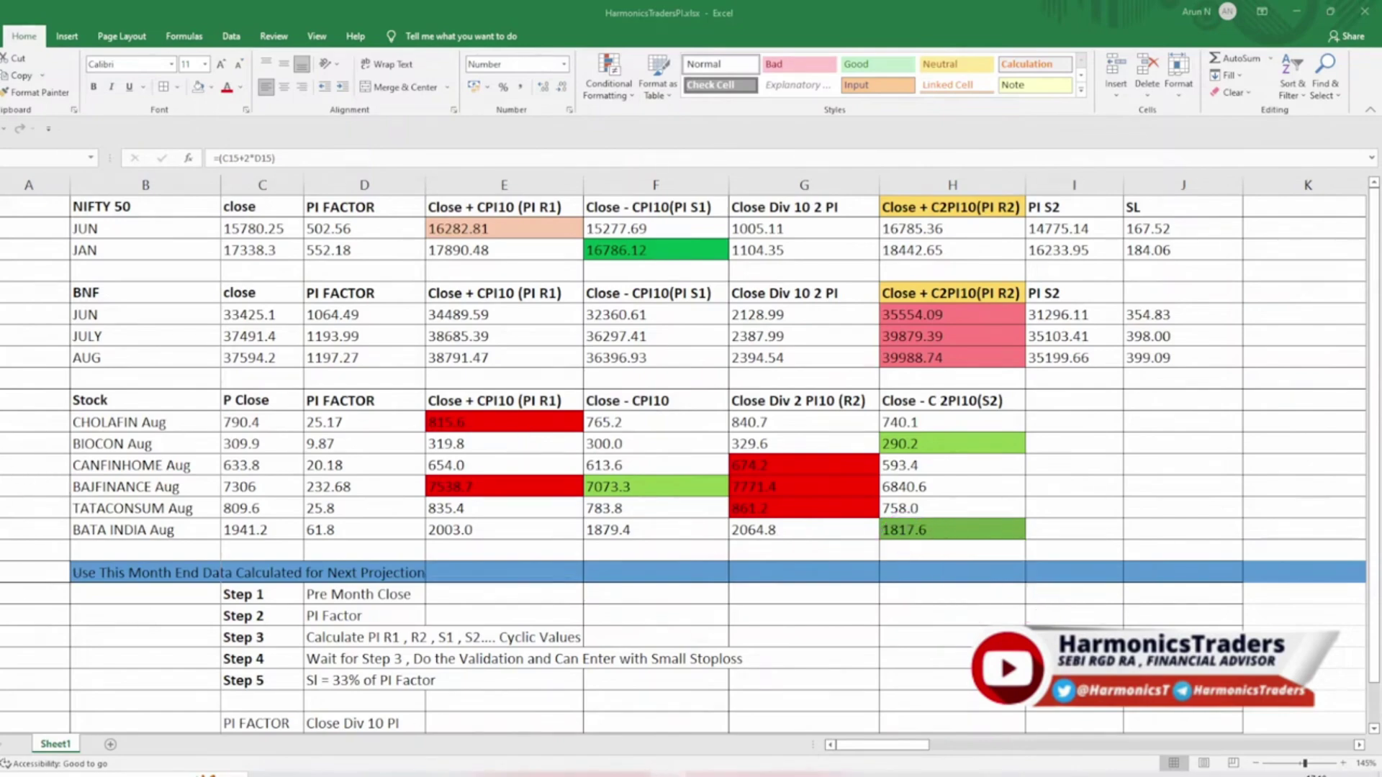
Step: Review the CANFINHOME and TATACONSUM 2PI slides (861 sell), then return to Excel
key(alt+Tab)
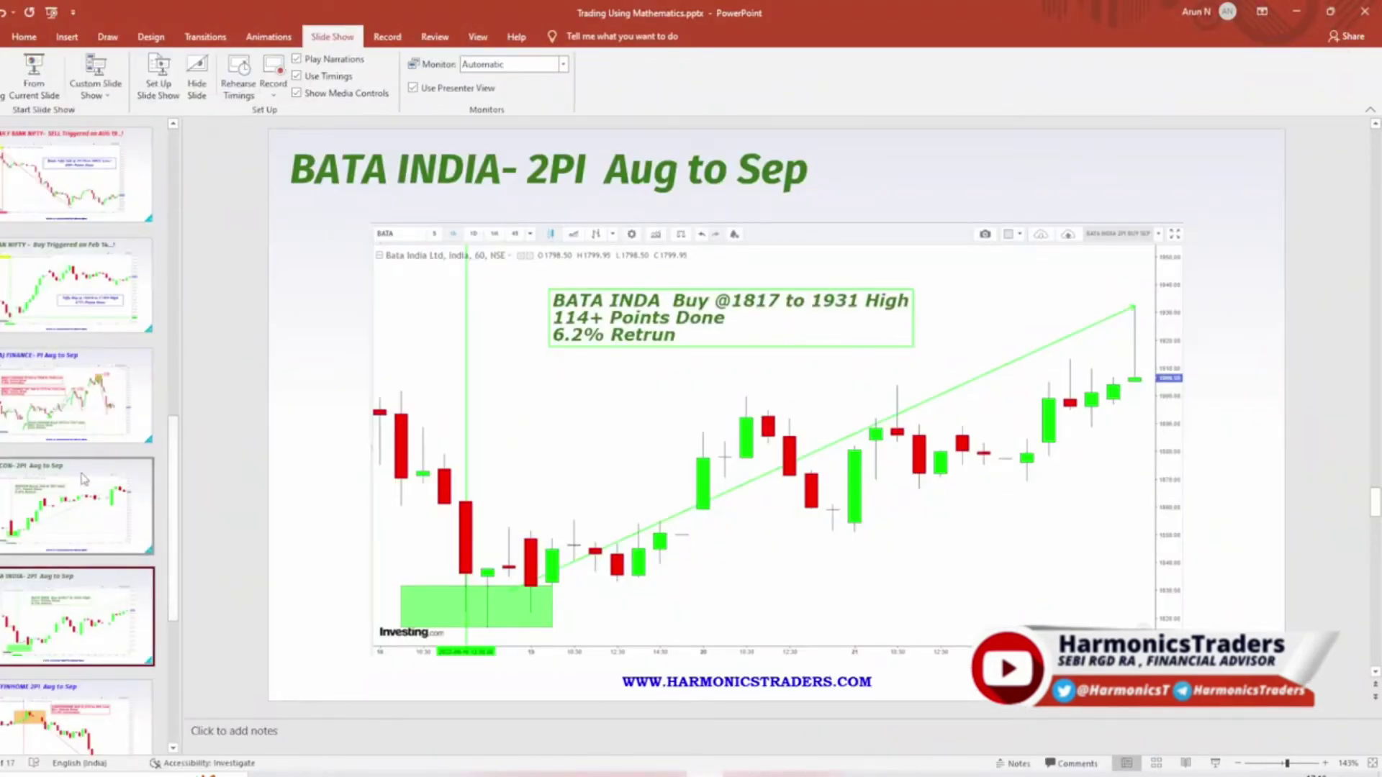
scroll(86, 504, down, 2)
click(89, 572)
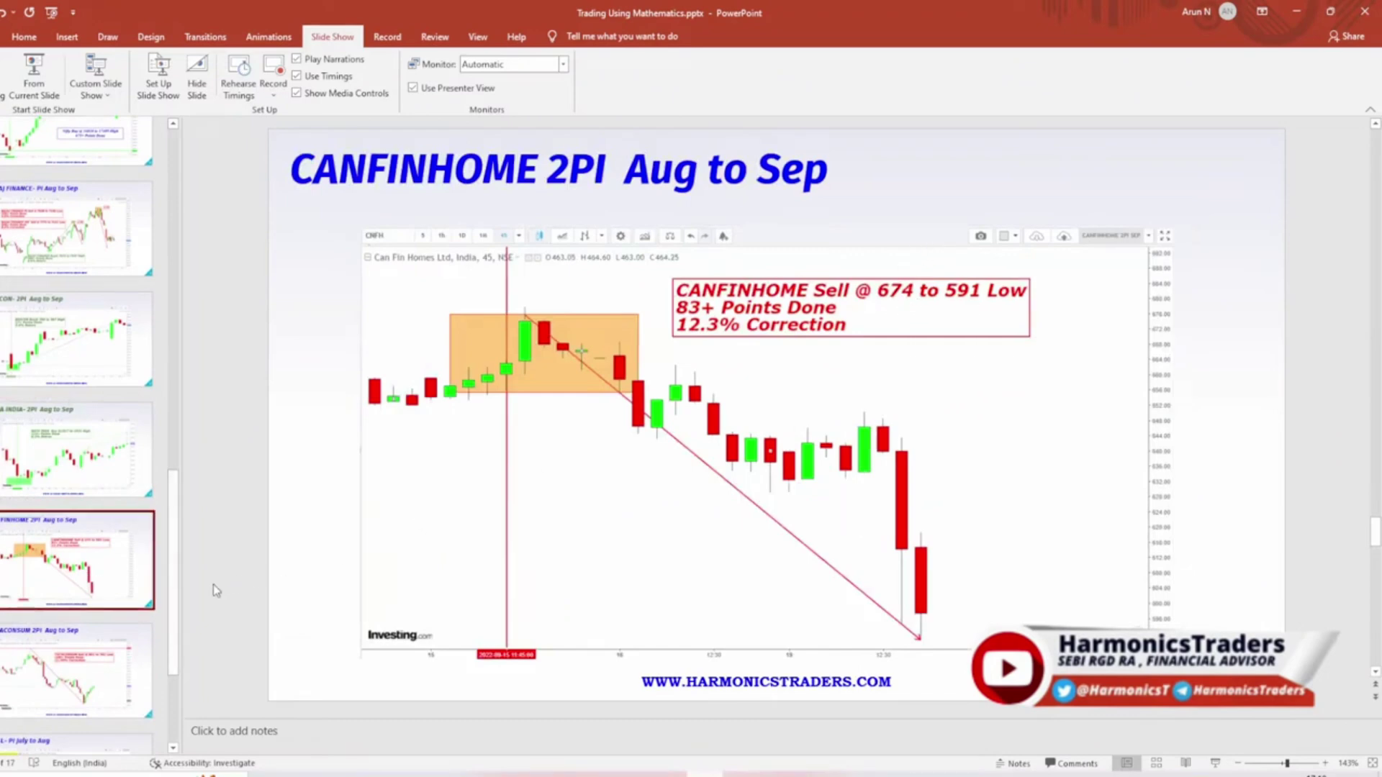
click(82, 670)
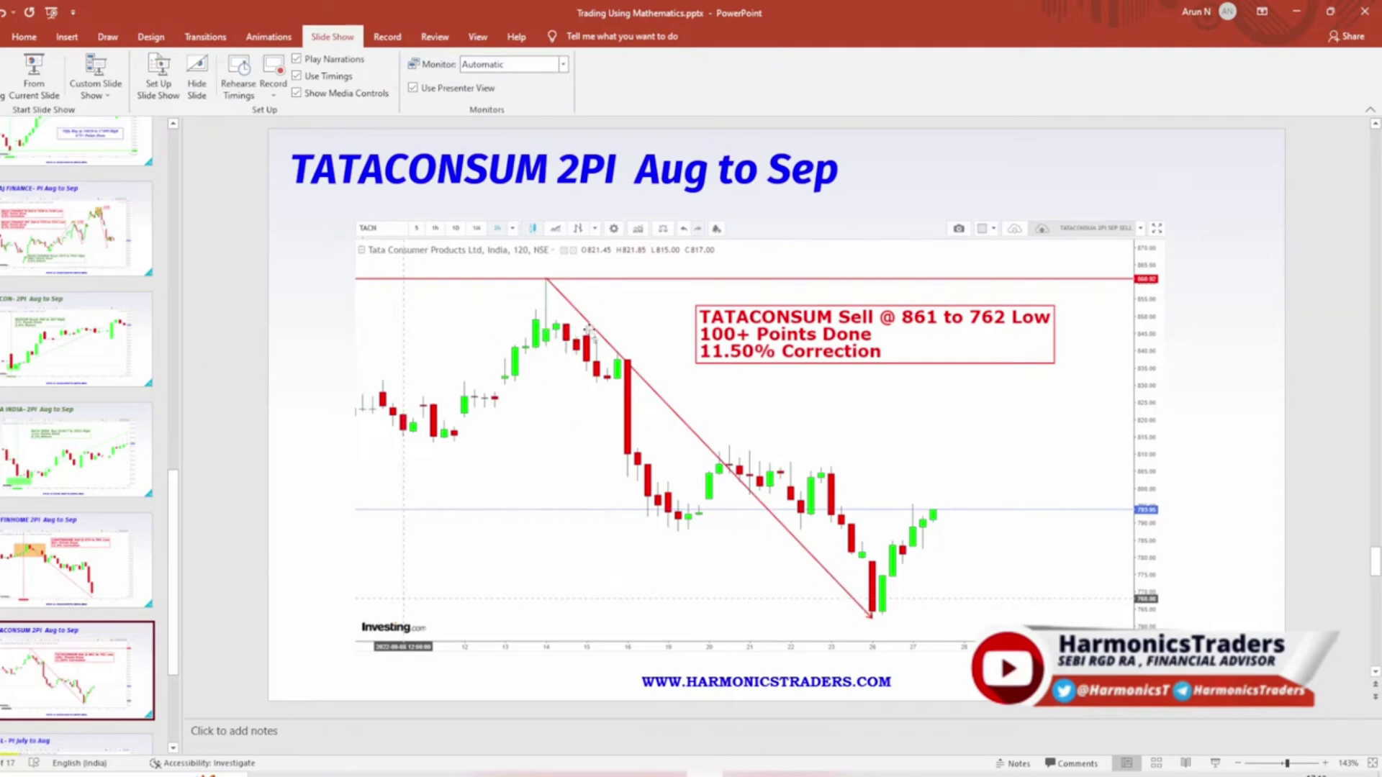
key(alt+Tab)
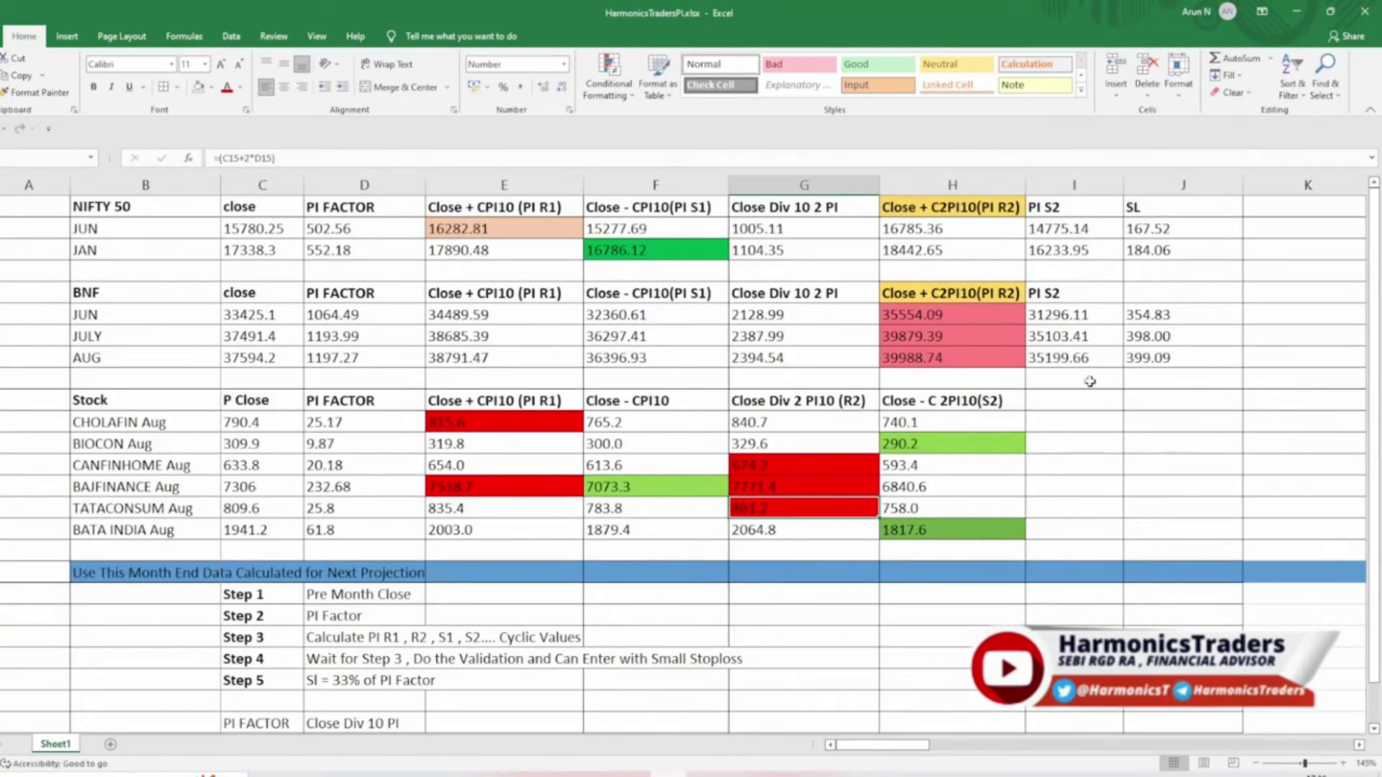
Step: Copy J9's stop-loss formula into J16, giving TATACONSUM Aug 8.59, then return to PowerPoint
click(1164, 357)
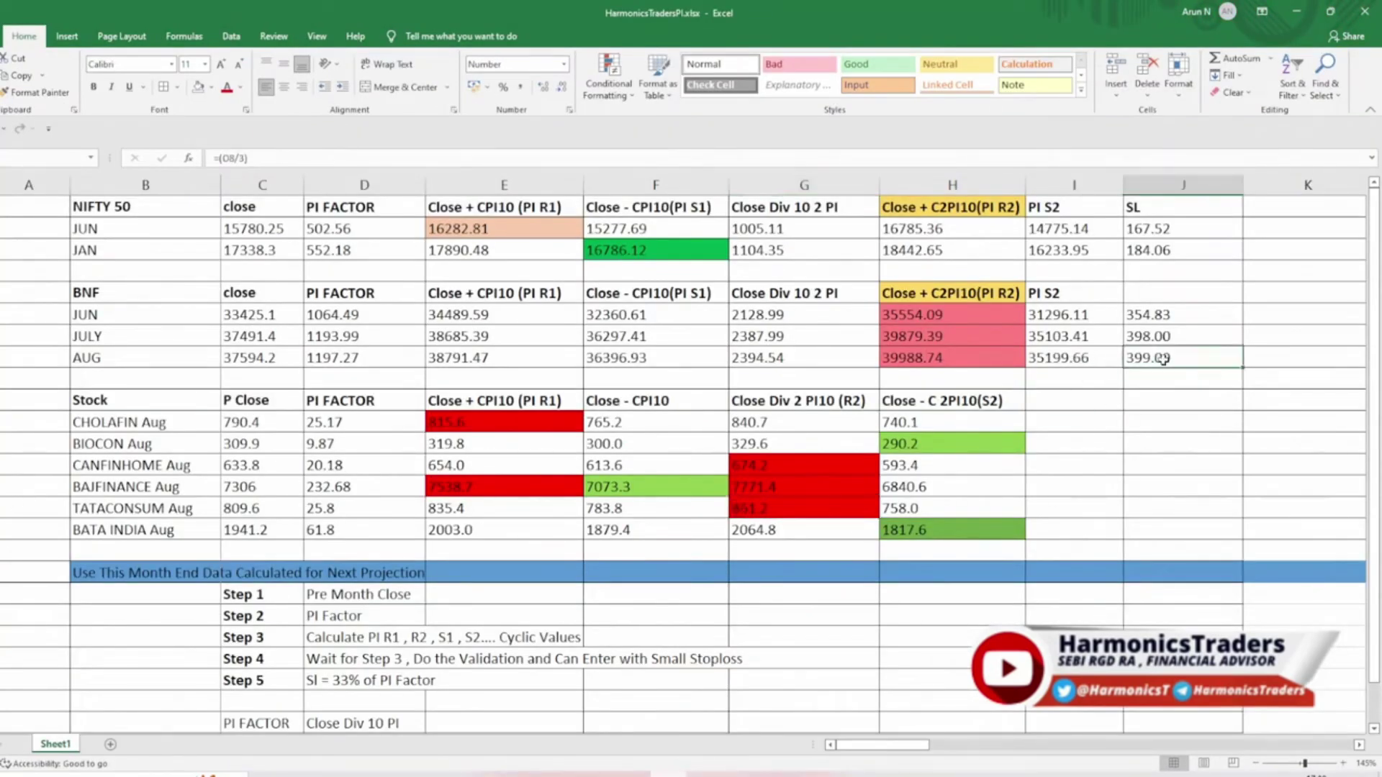
key(ctrl+c)
click(1151, 509)
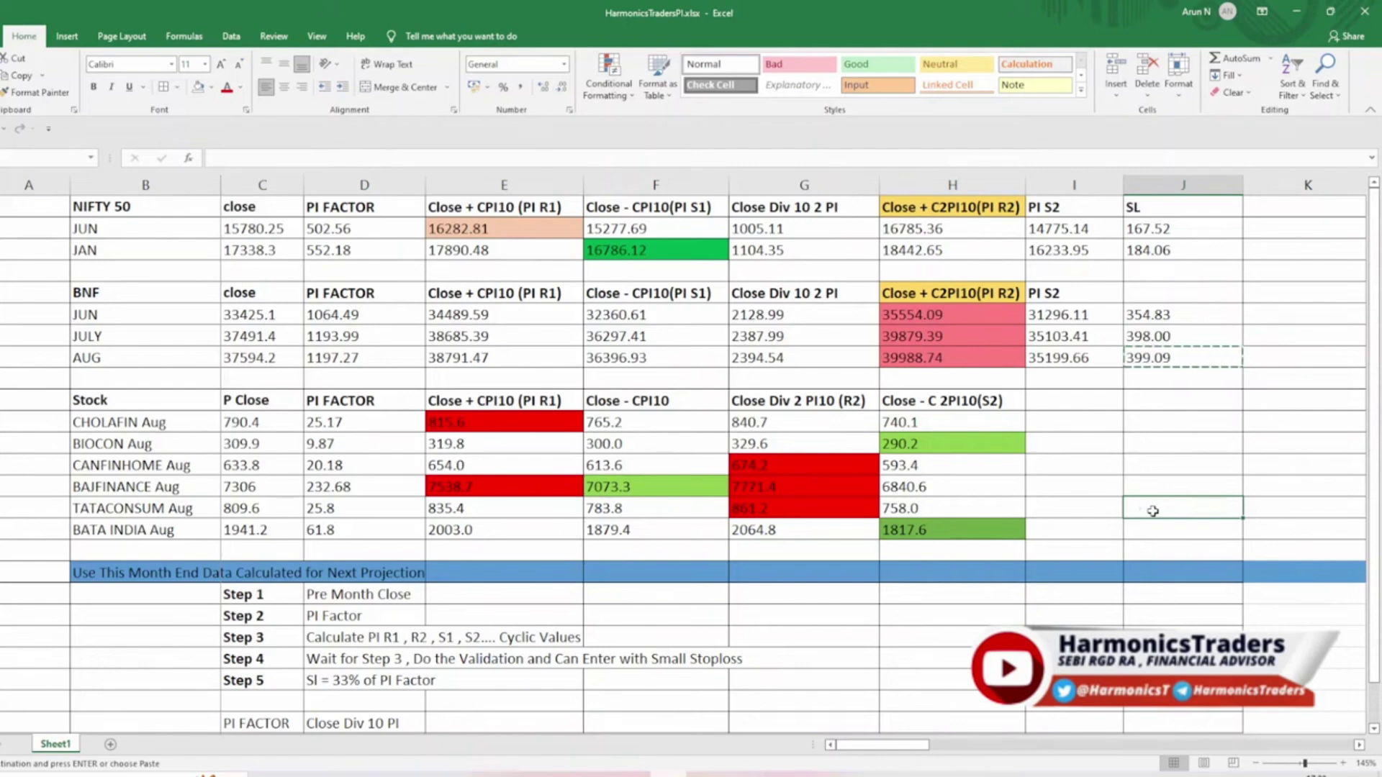
key(ctrl+v)
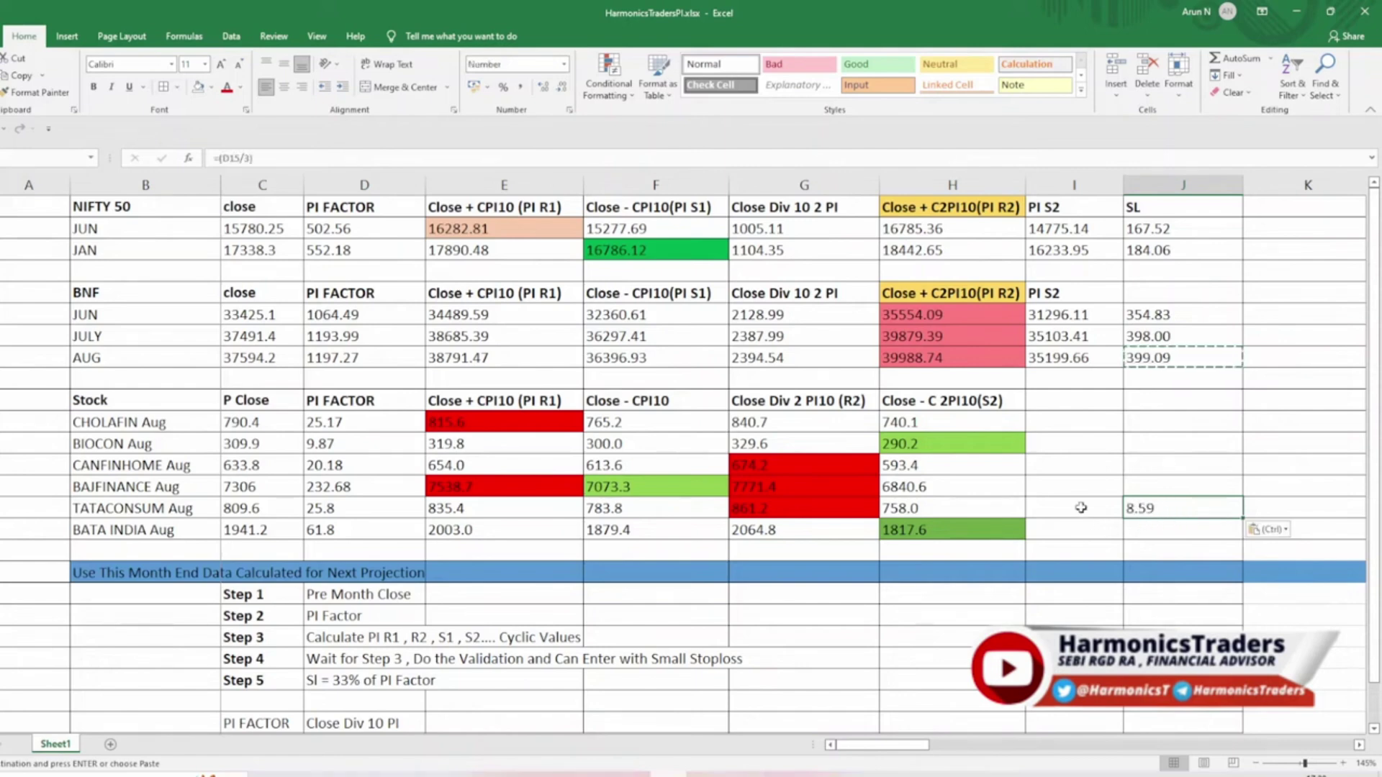
click(1075, 486)
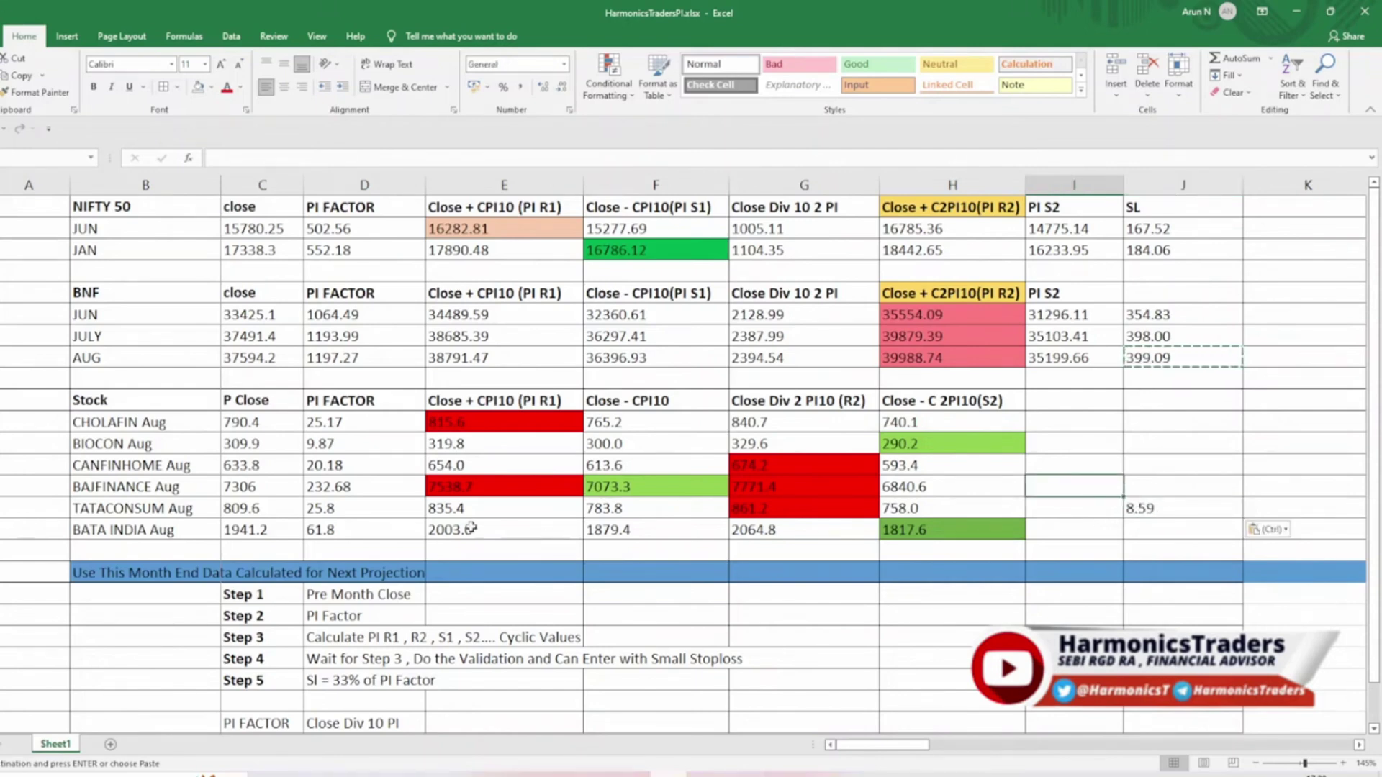
click(709, 773)
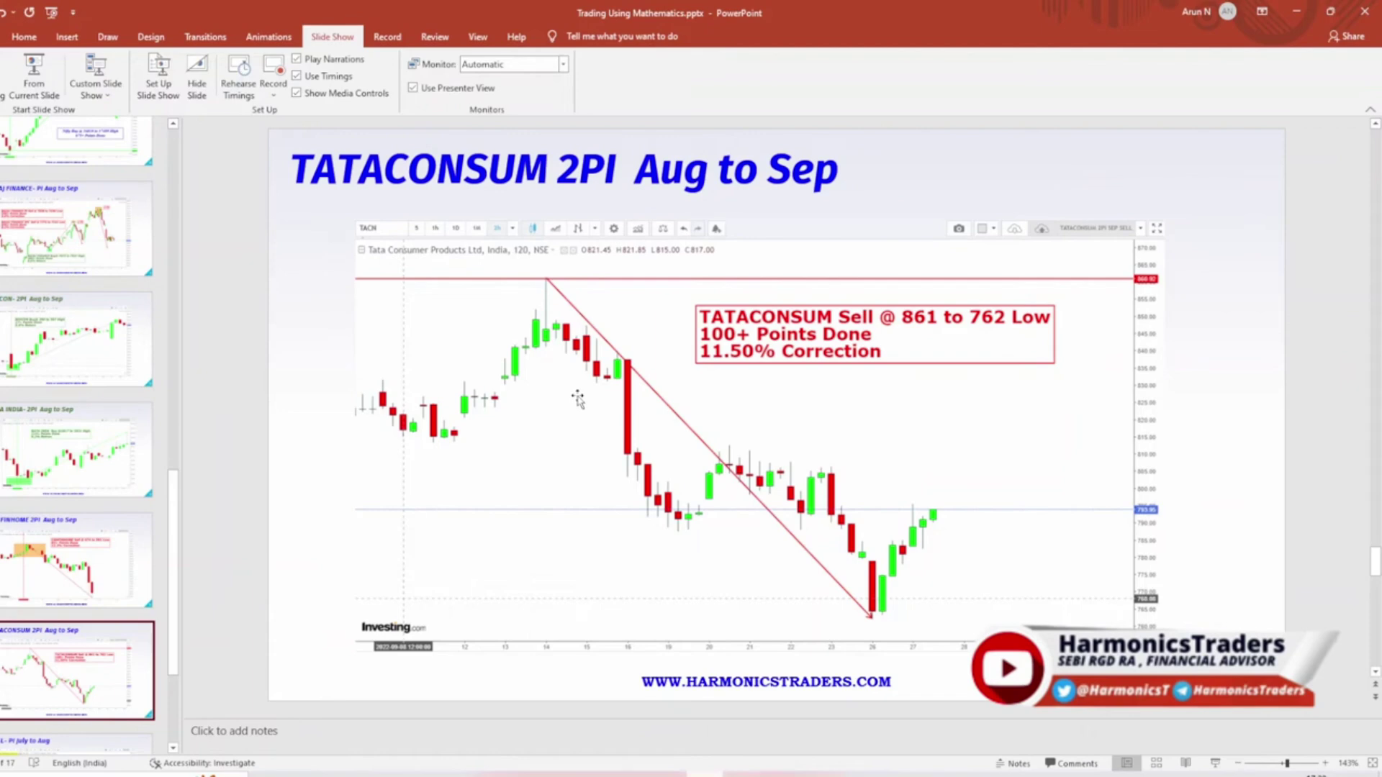
Step: Flip through the CANFINHOME, BATA INDIA and BIOCON slides, then bring Excel back
scroll(72, 605, down, 3)
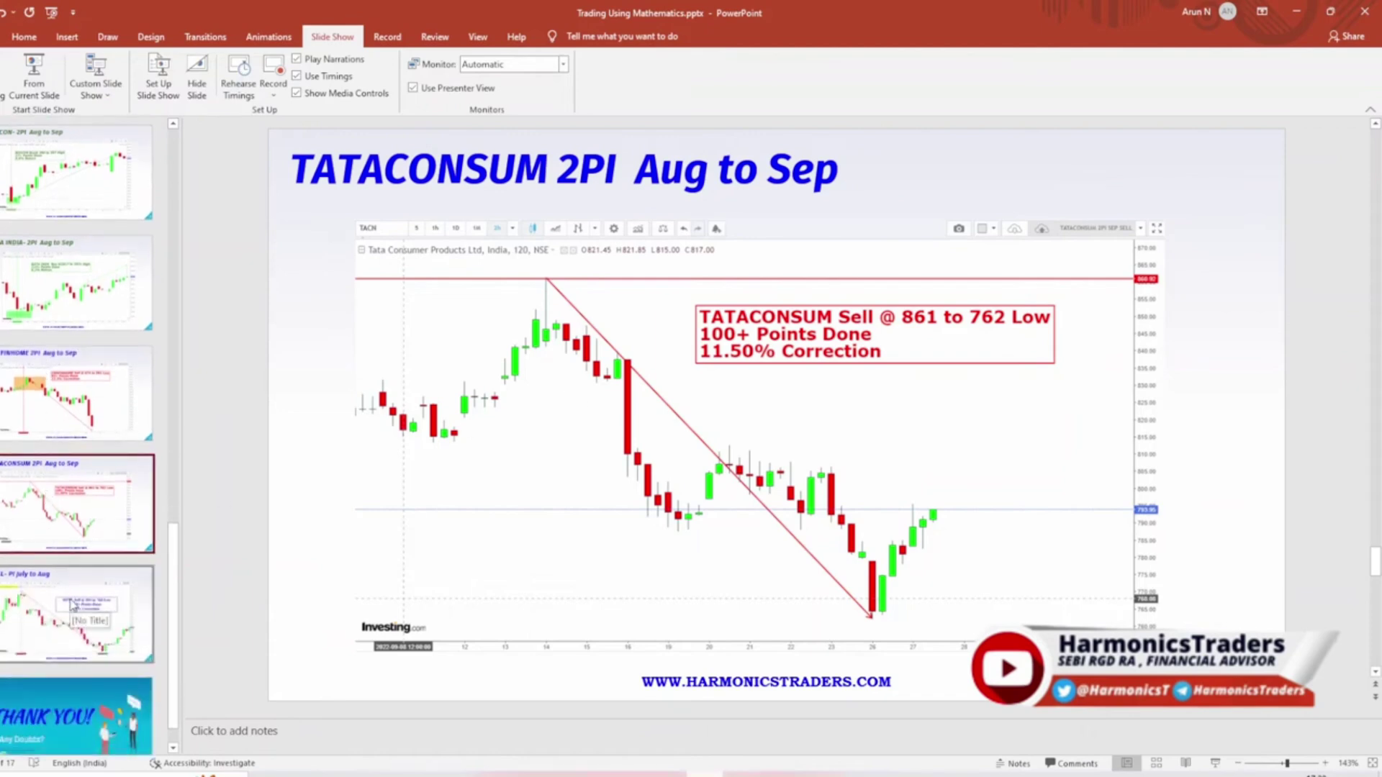
scroll(93, 545, up, 1)
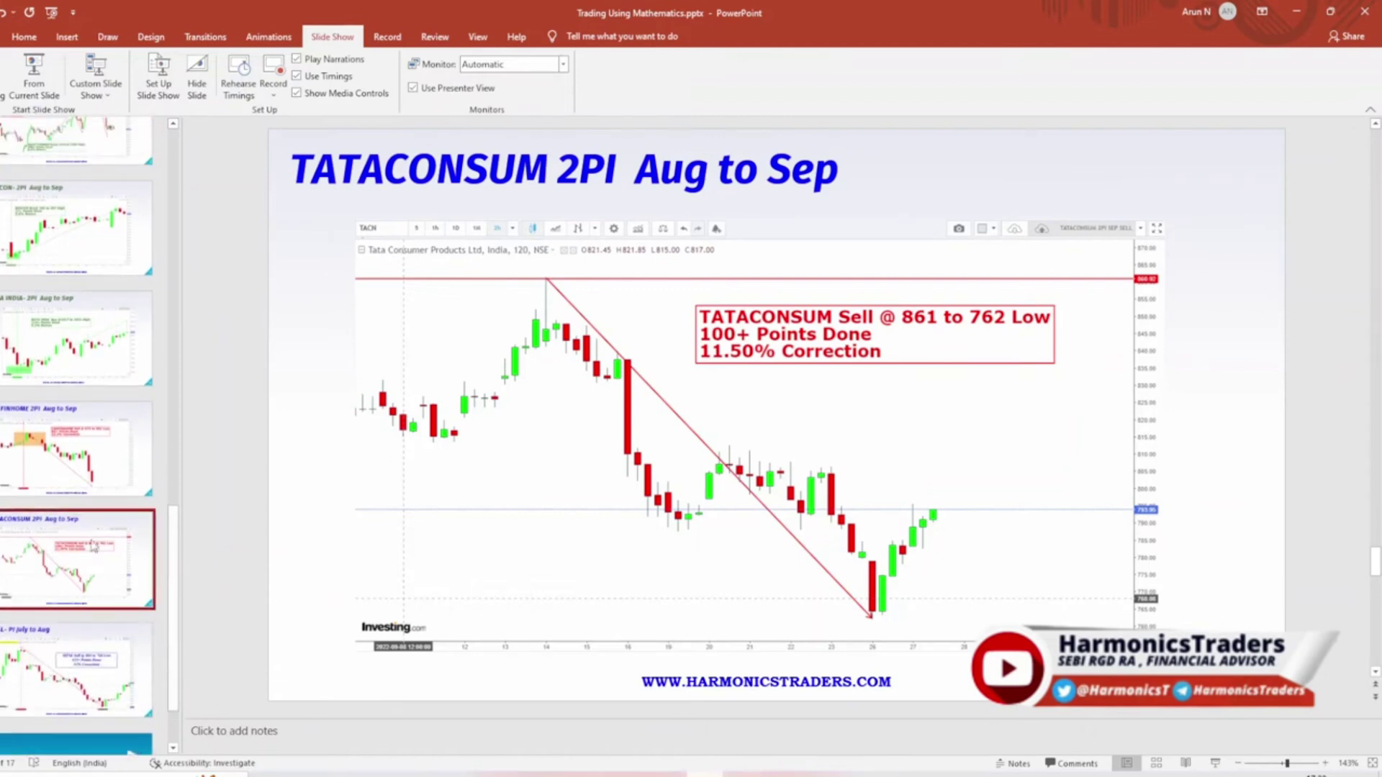
click(90, 464)
click(90, 352)
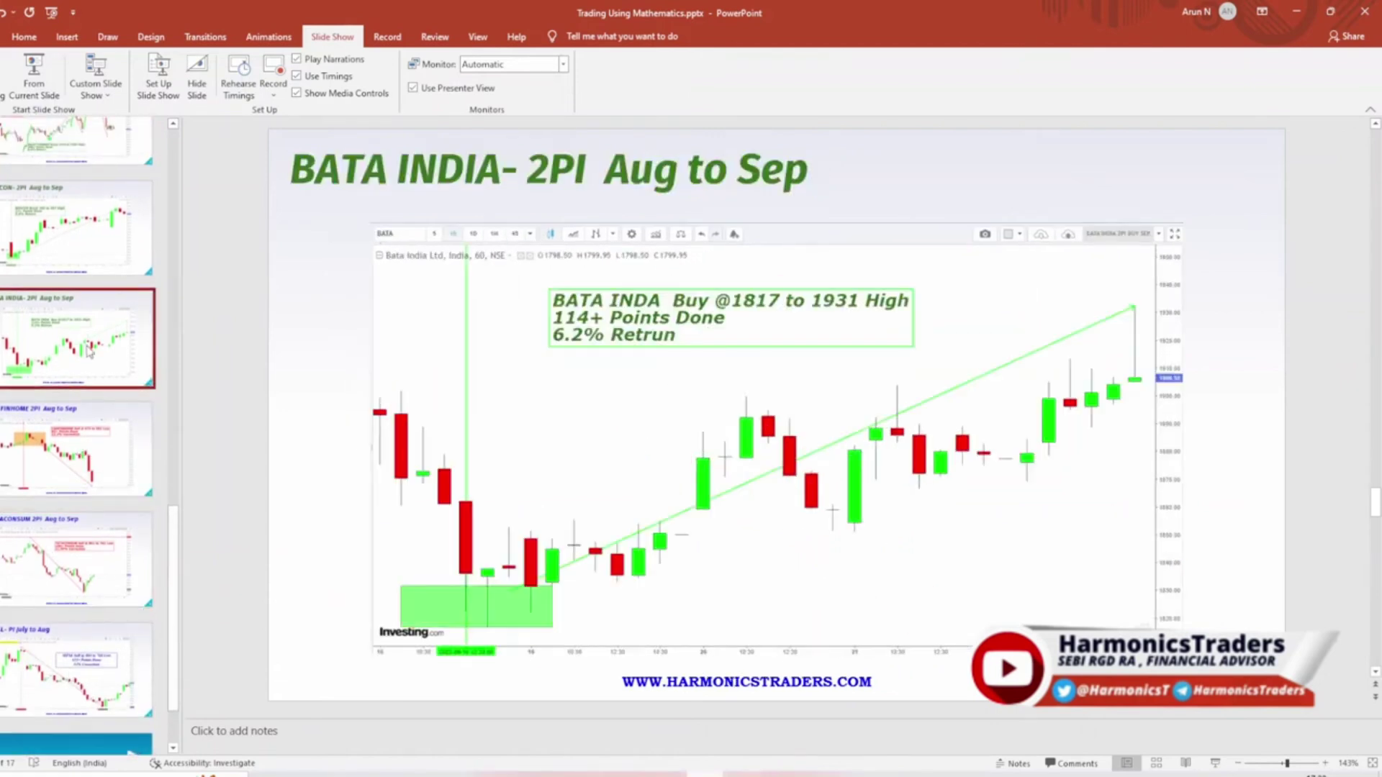
scroll(90, 351, up, 3)
click(80, 374)
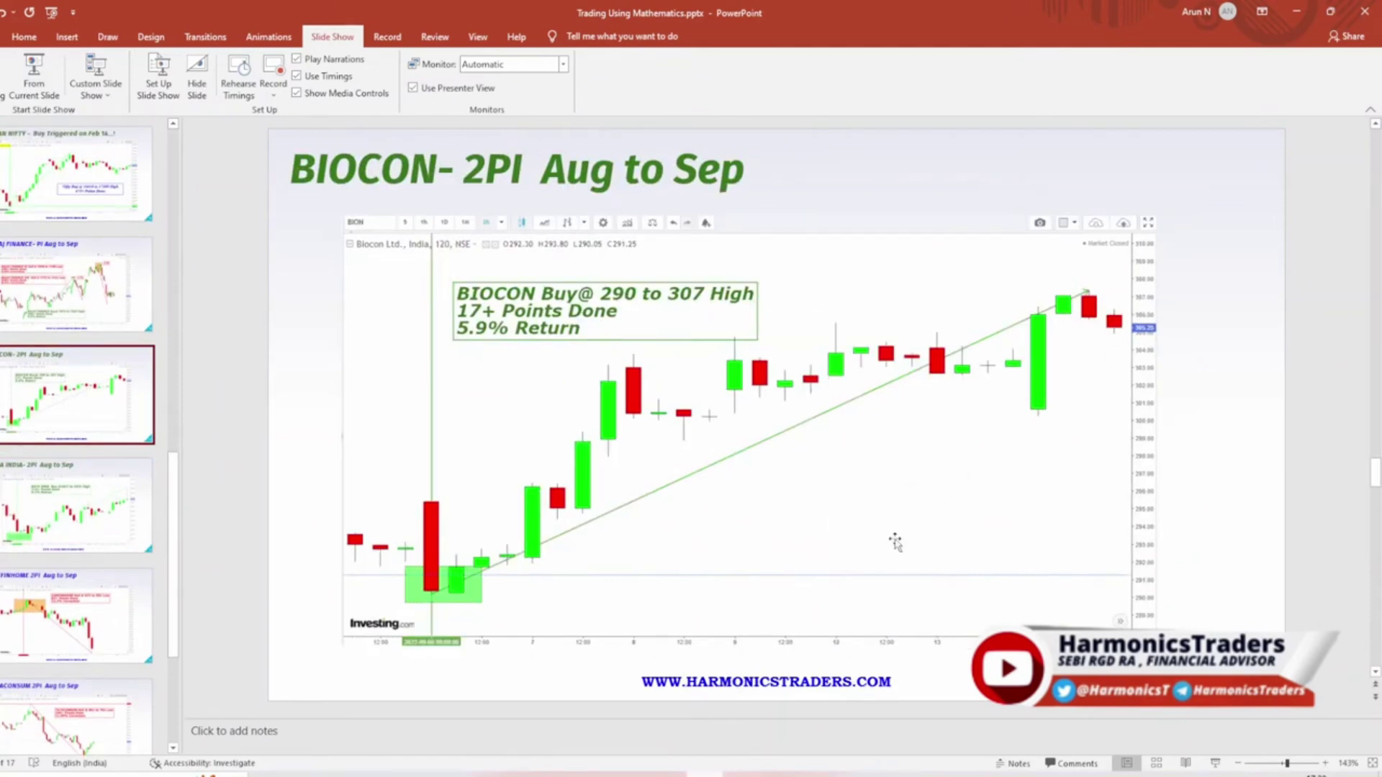
click(672, 774)
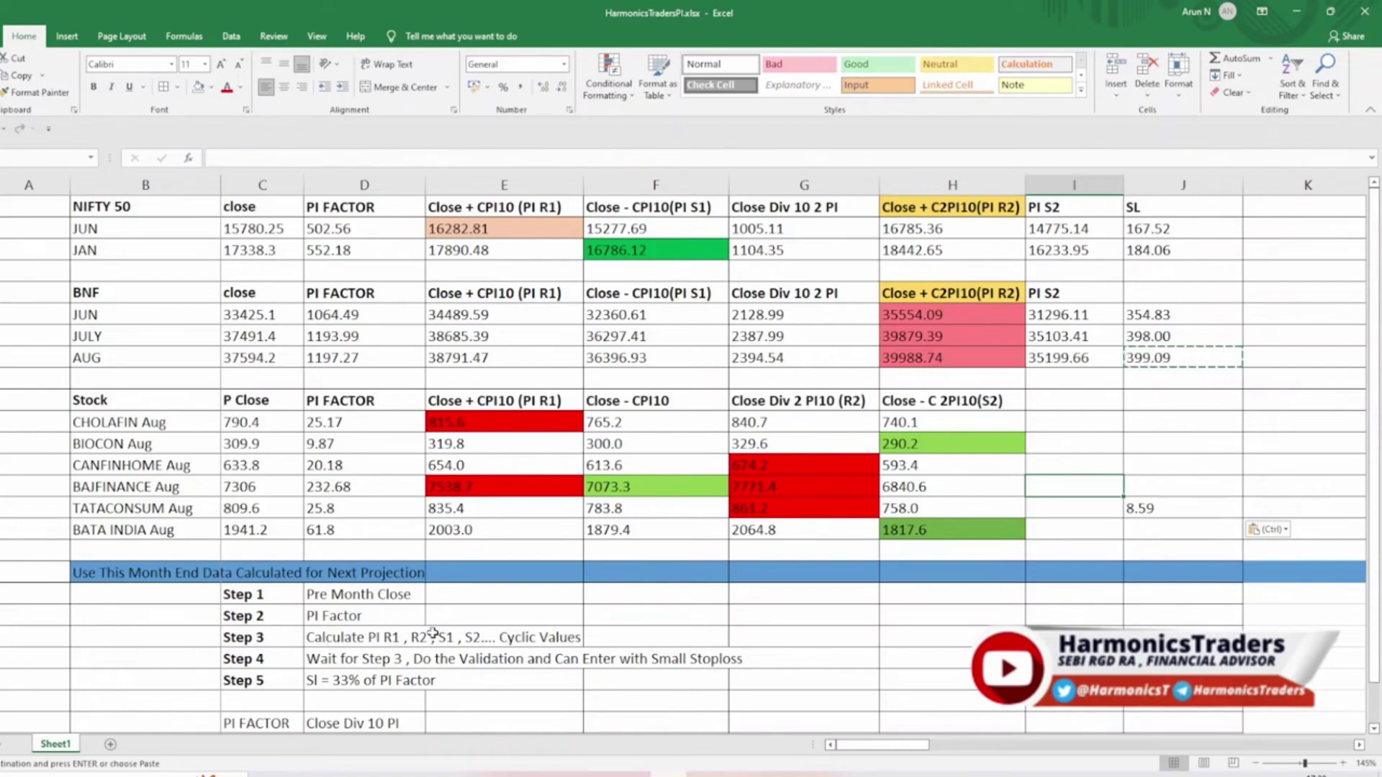
Step: Cancel the pending stop-loss copy and review the Step 1 to Step 4 notes
key(Escape)
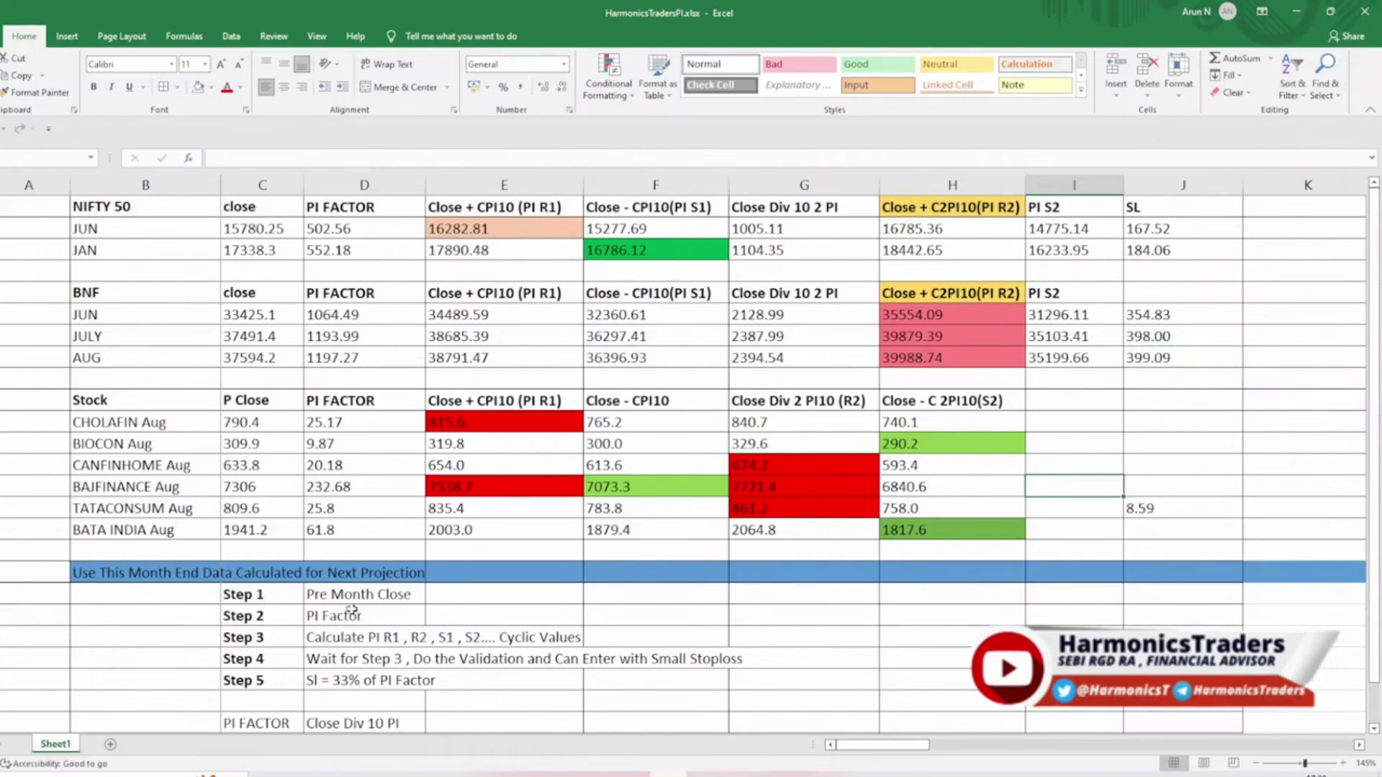
drag(263, 598, 759, 680)
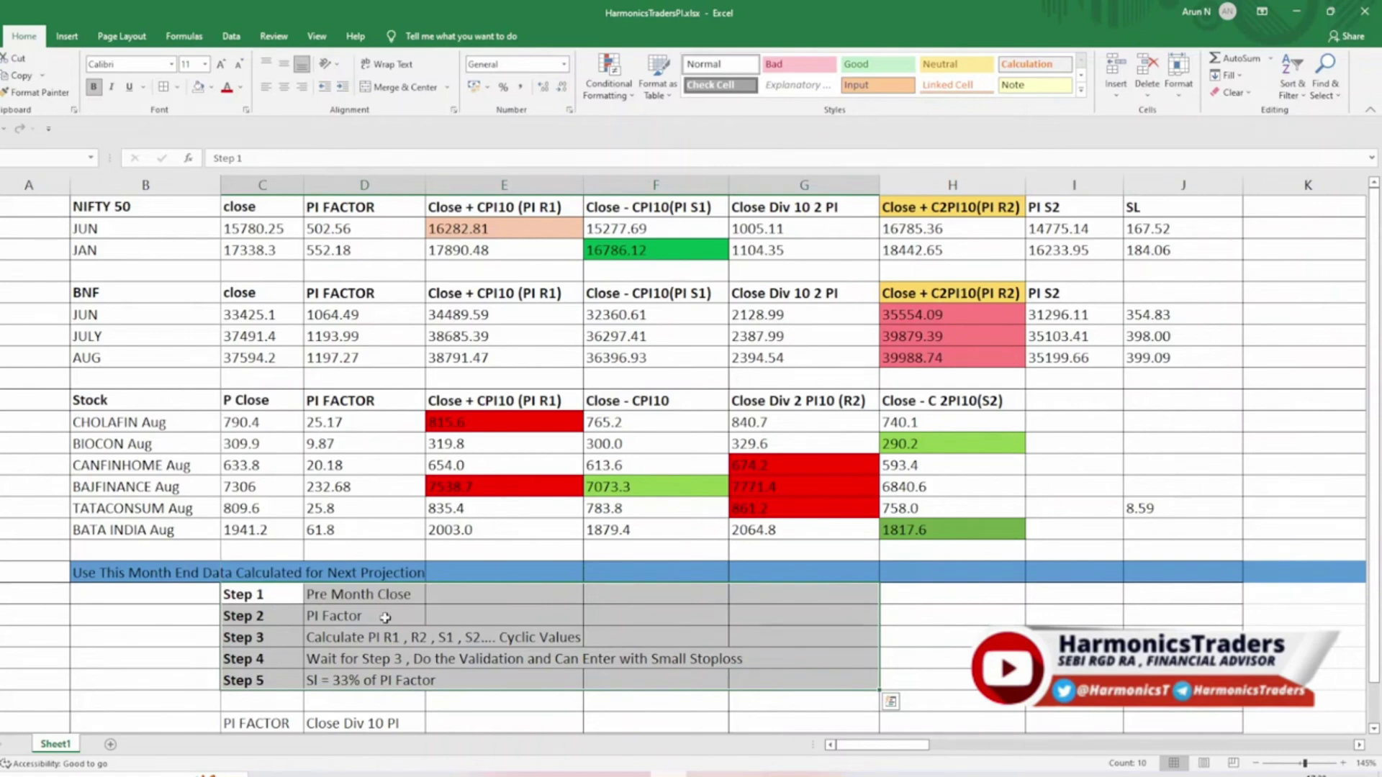
click(360, 639)
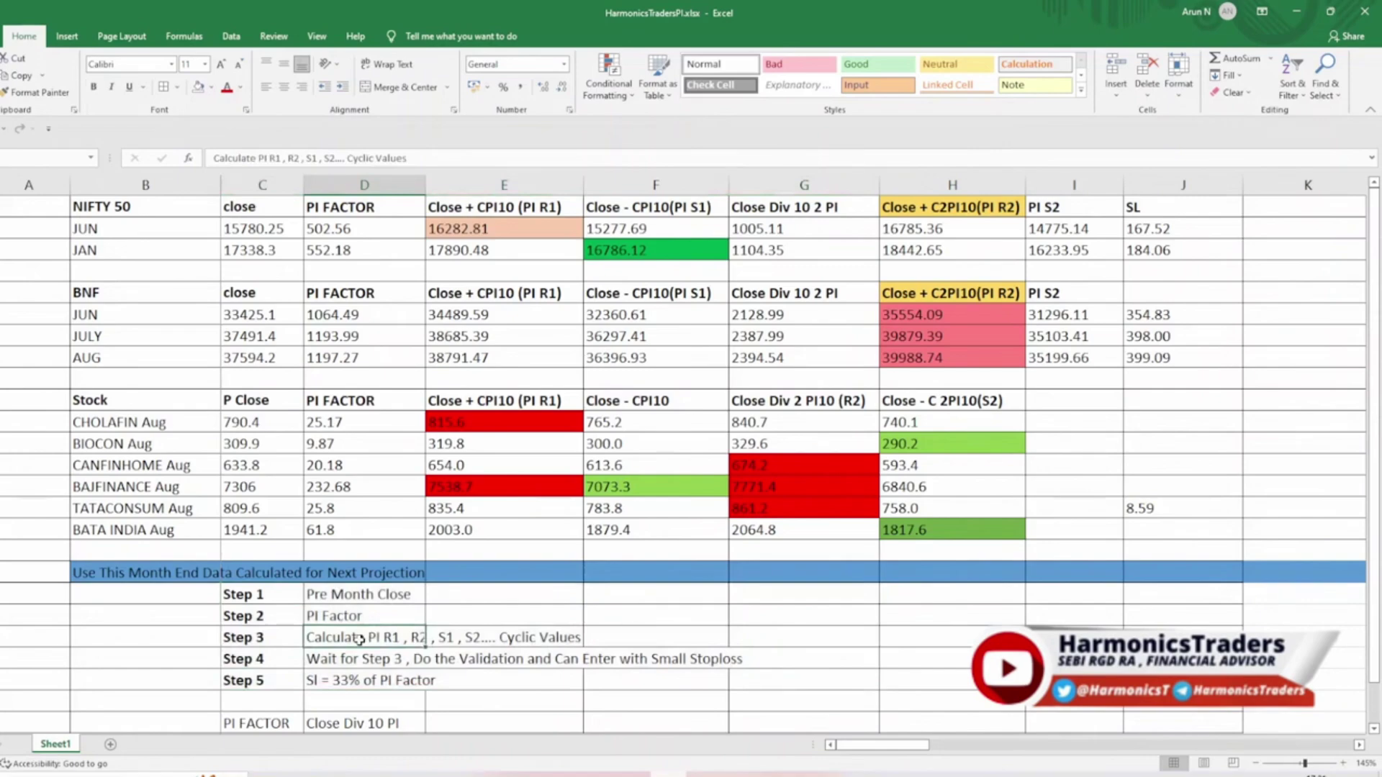
click(360, 659)
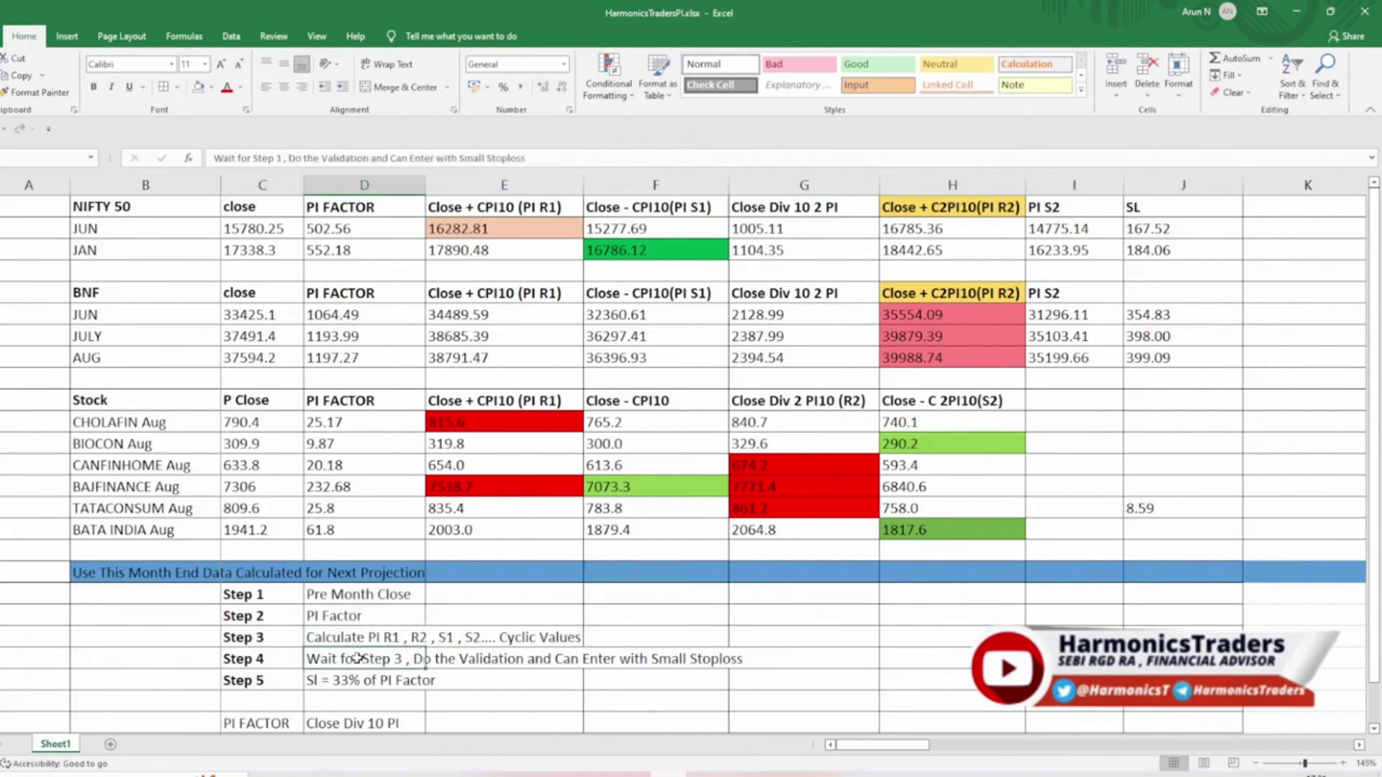
drag(389, 594, 384, 632)
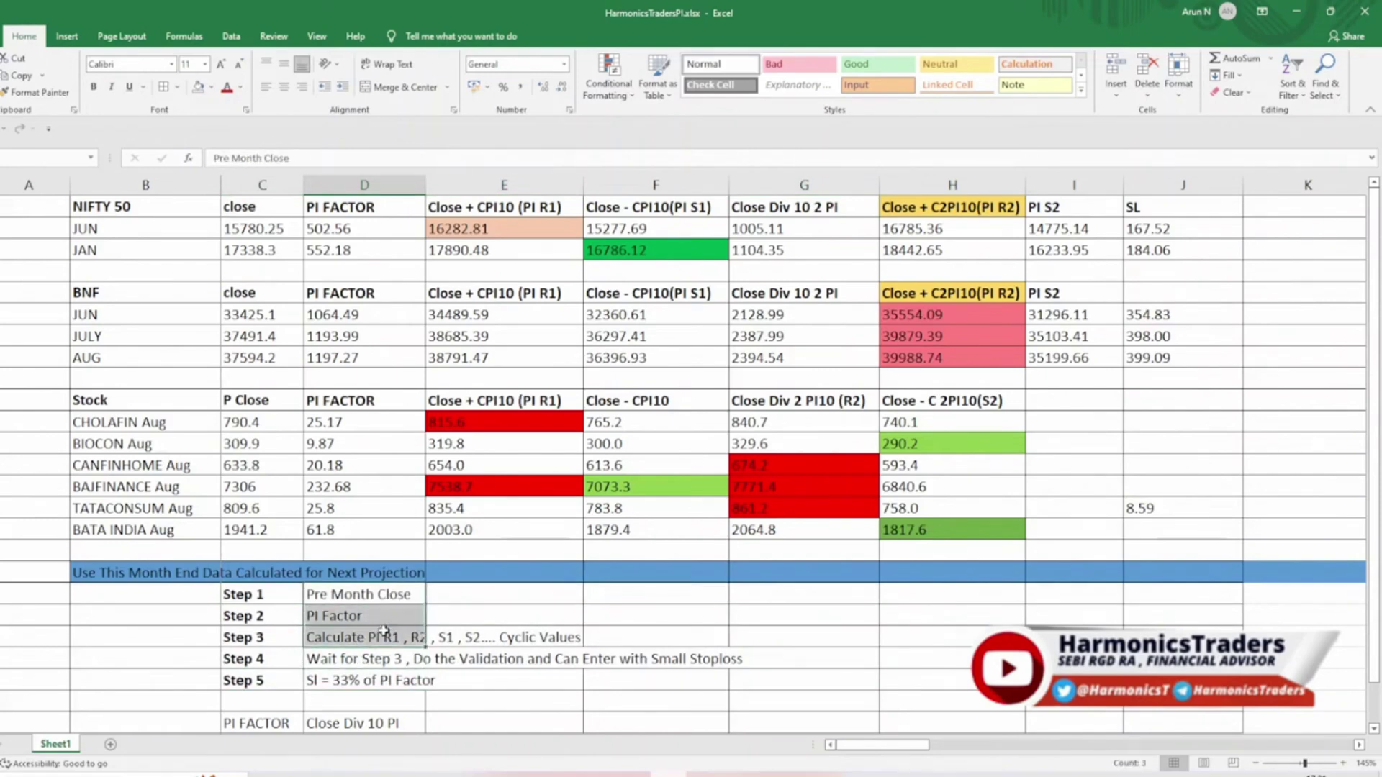
Step: Review the Step 5 stop-loss note and the BNF JUN PI FACTOR formula
click(512, 659)
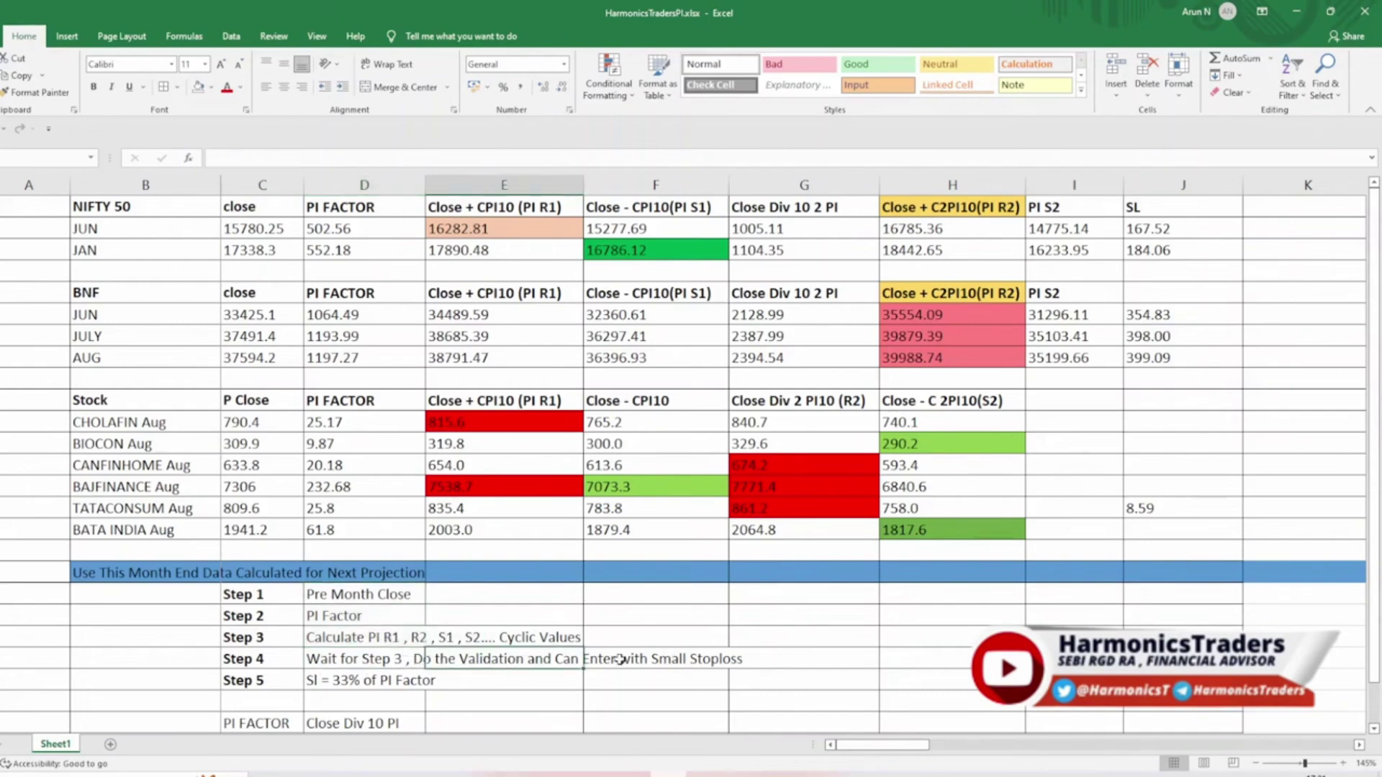
click(255, 679)
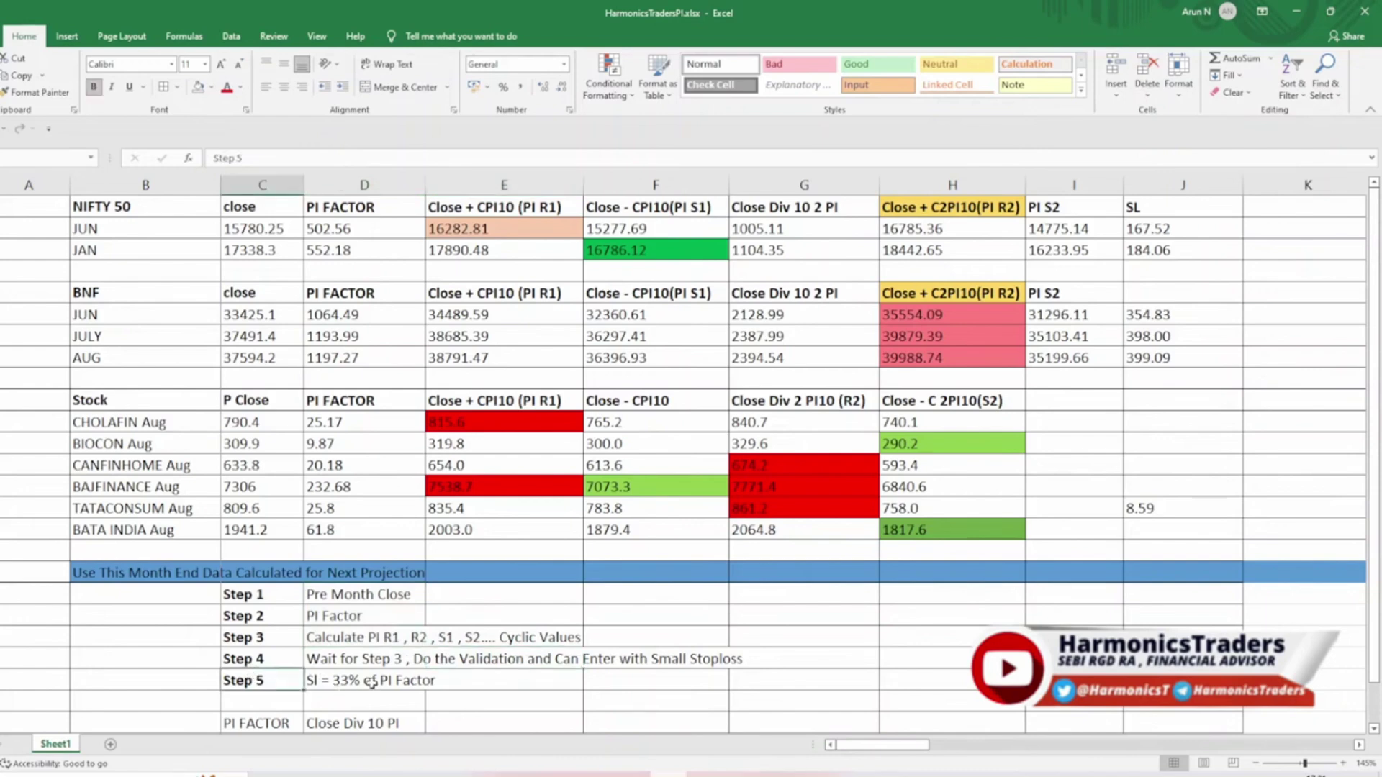
click(379, 322)
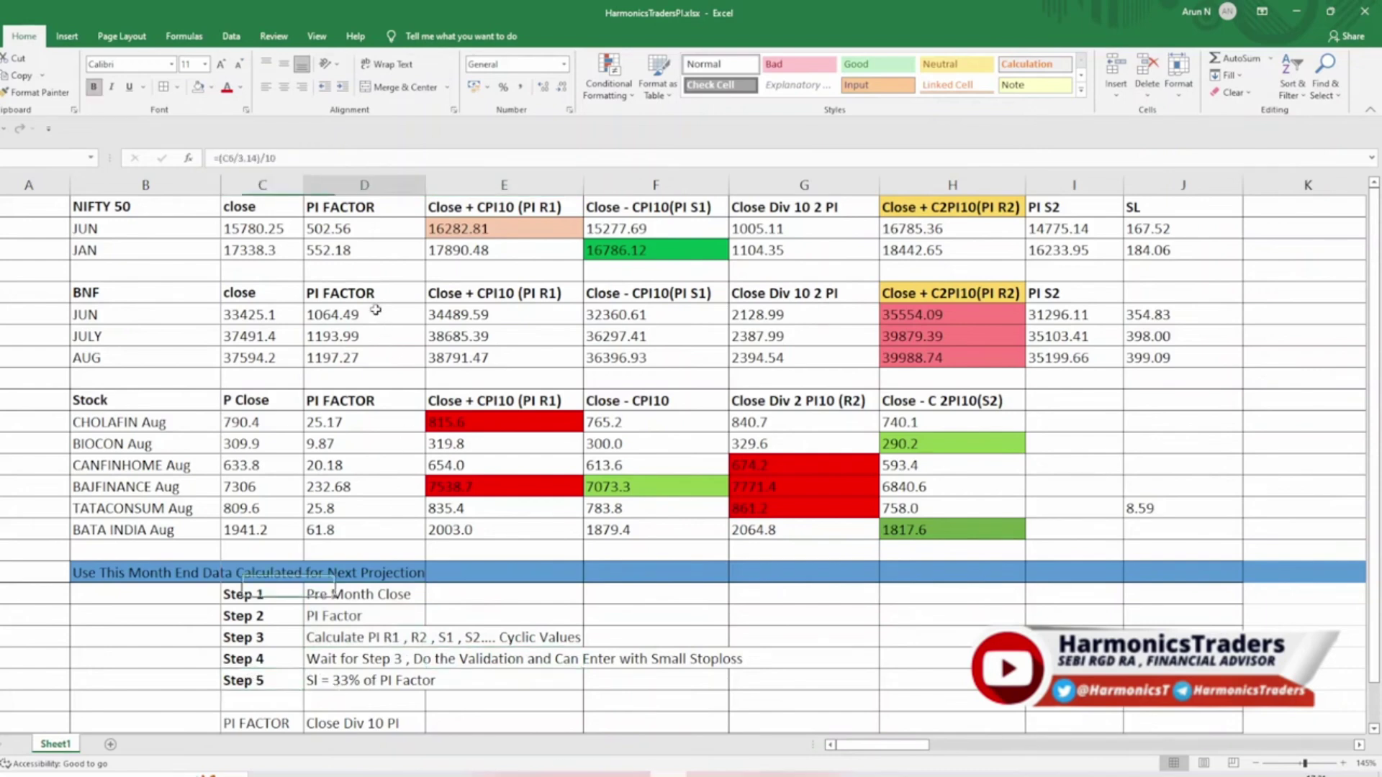
click(611, 632)
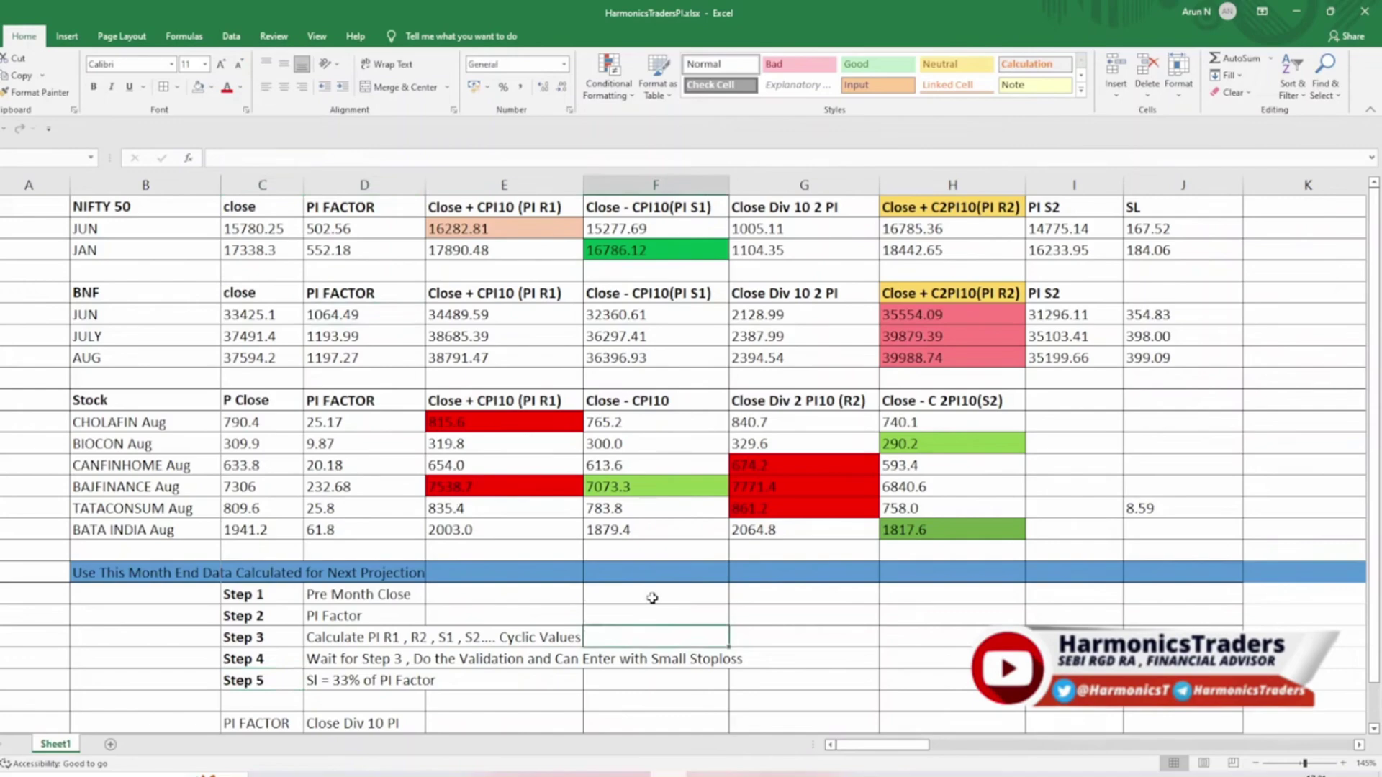